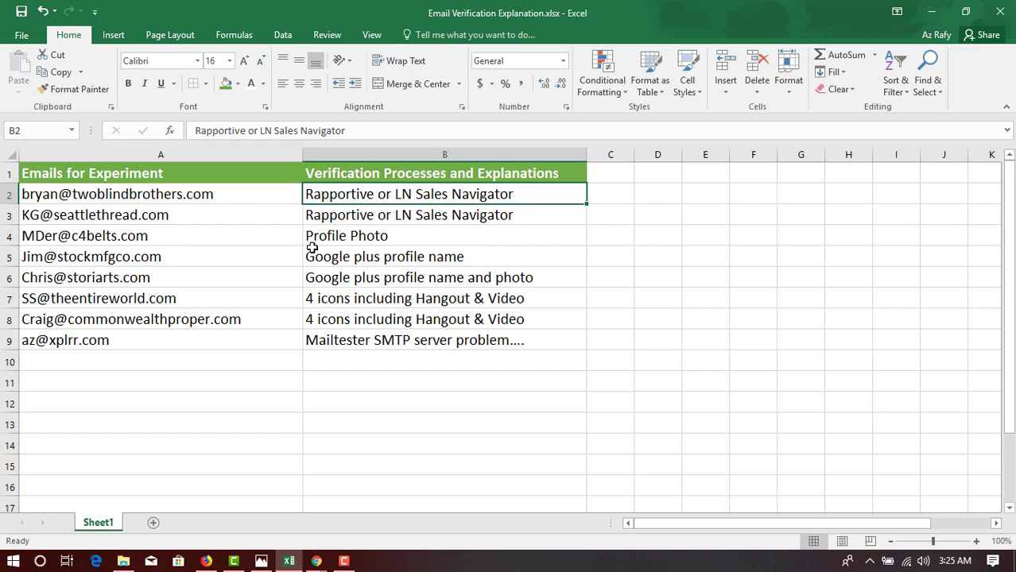
# Check the Profile Photo and Google plus profile name notes in B4–B5, then switch to Chrome's Gmail window.
pyautogui.click(364, 235)
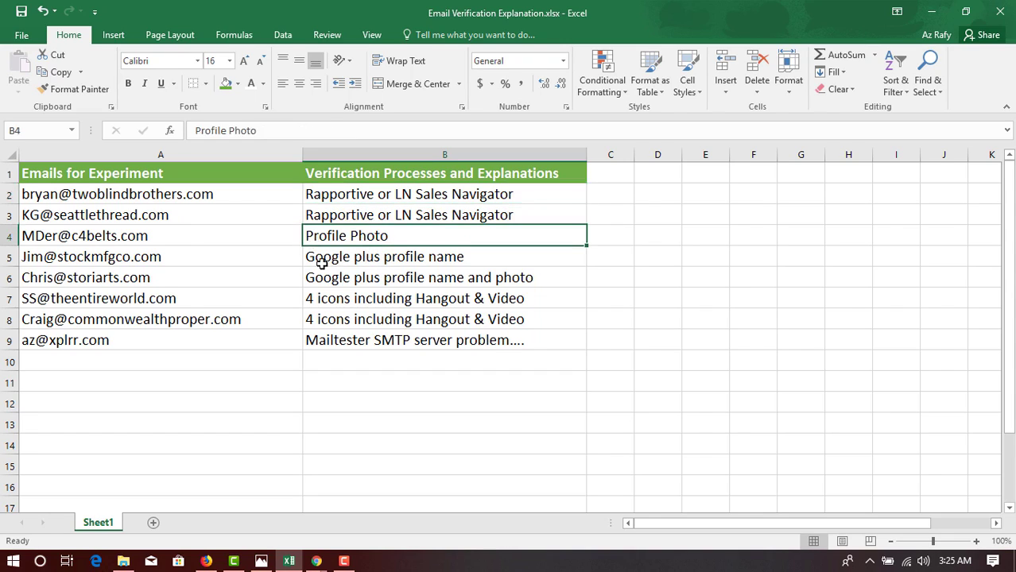
pyautogui.click(427, 258)
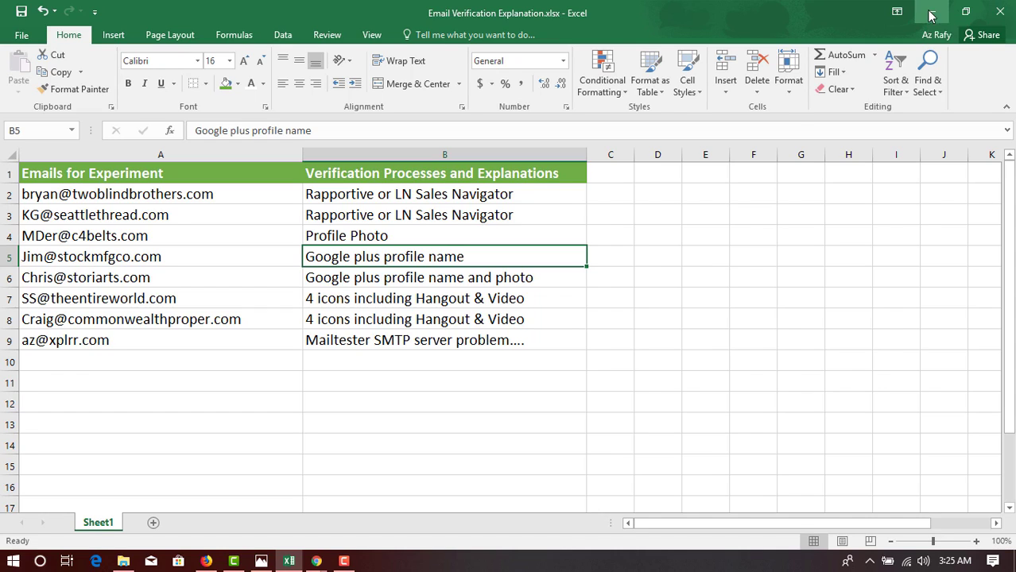
pyautogui.click(318, 559)
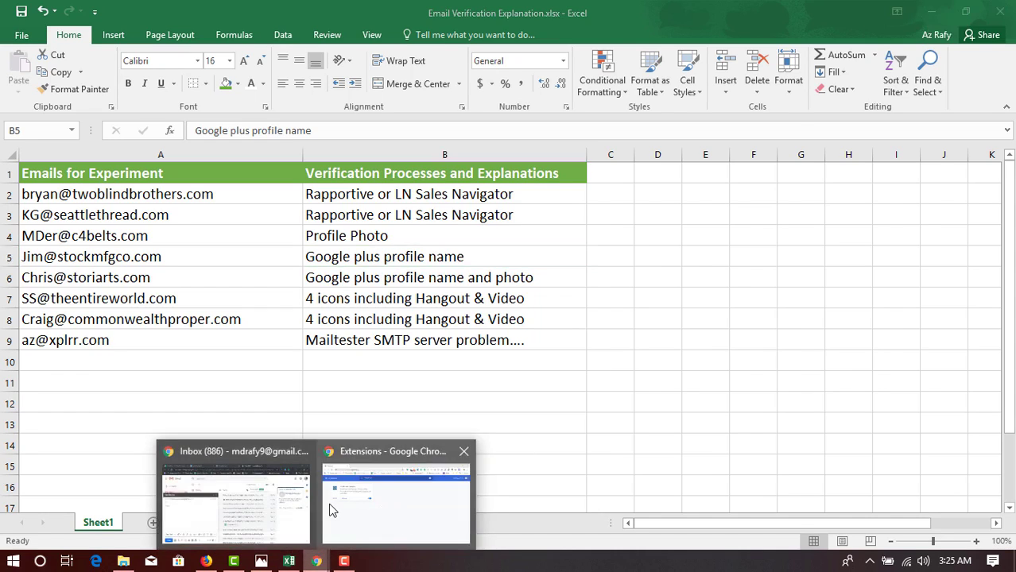
pyautogui.click(225, 482)
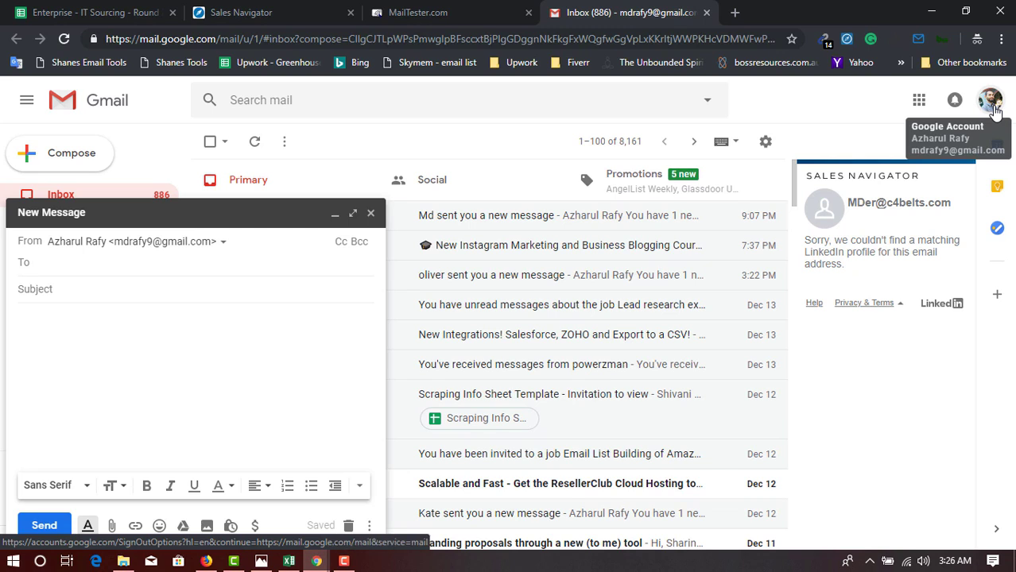
# Glance at the Sales Navigator and MailTester.com tabs, then return to the blank Gmail draft.
pyautogui.click(273, 7)
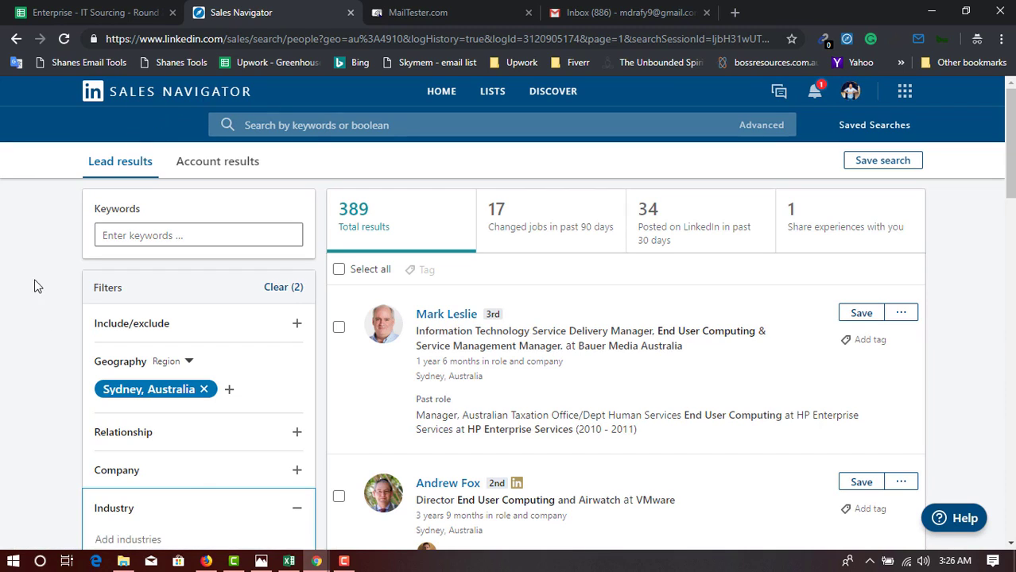
pyautogui.click(493, 12)
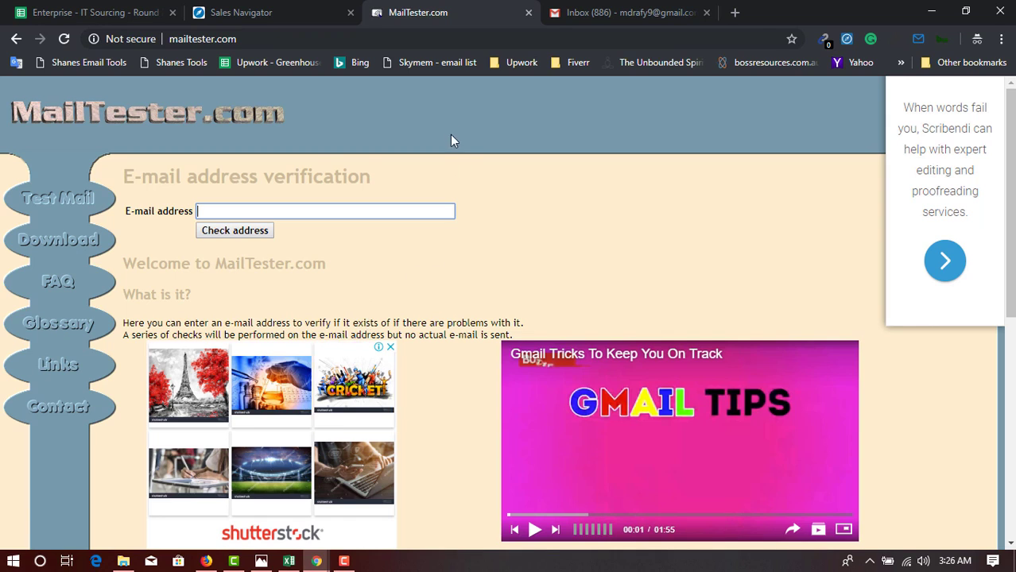
pyautogui.click(625, 9)
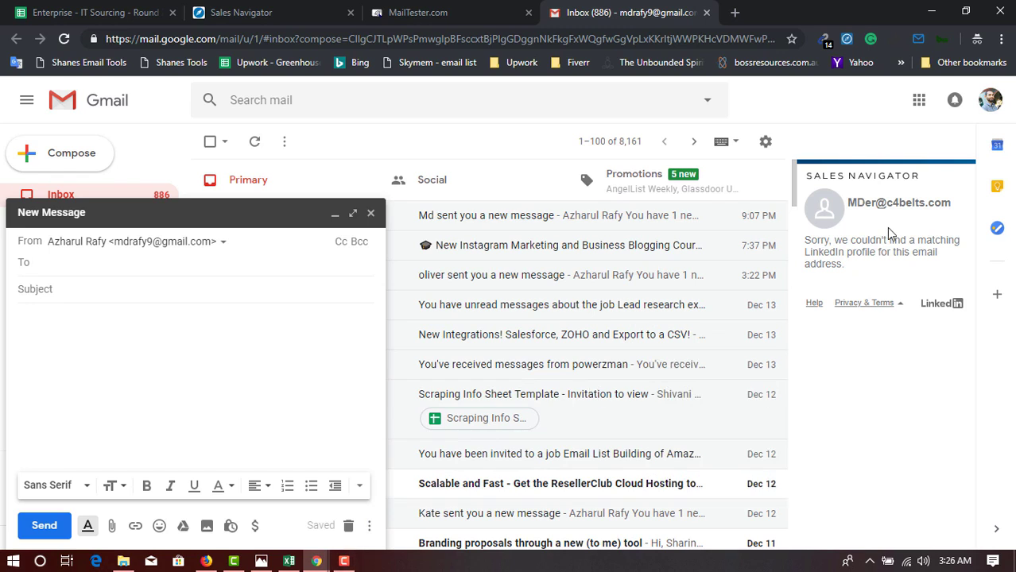
pyautogui.click(316, 561)
pyautogui.click(400, 543)
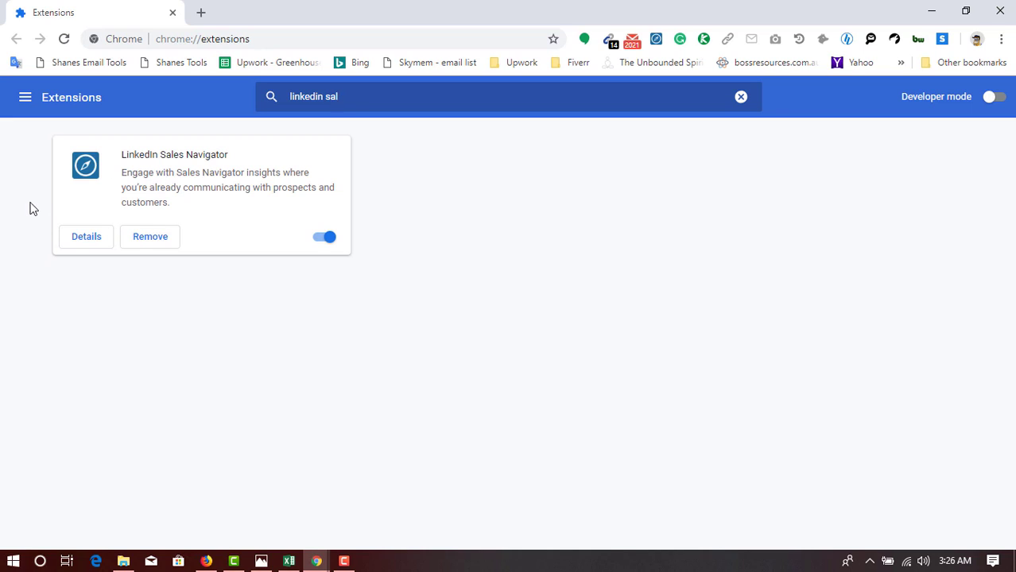
pyautogui.click(29, 97)
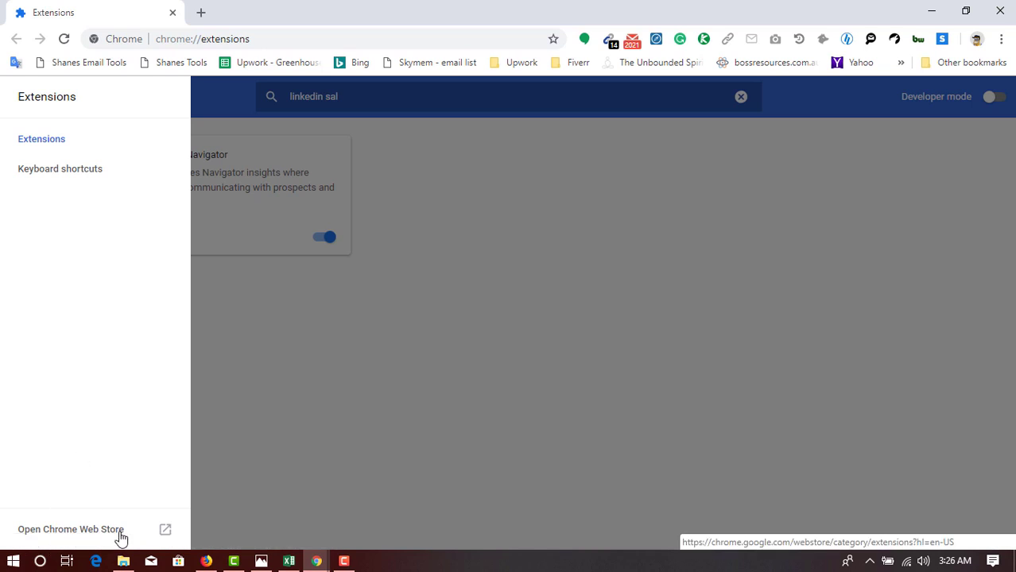
pyautogui.click(404, 389)
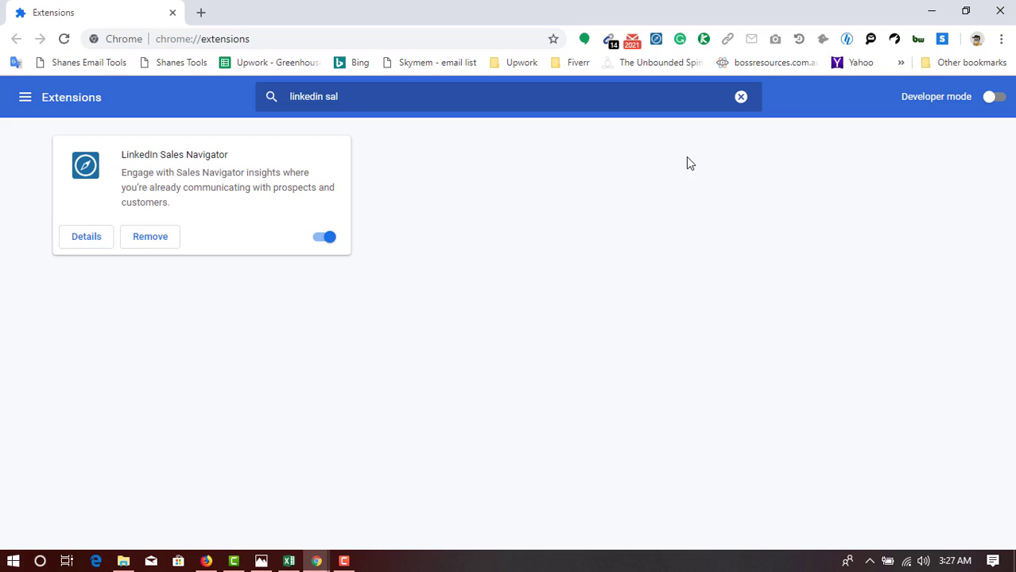
pyautogui.moveTo(317, 562)
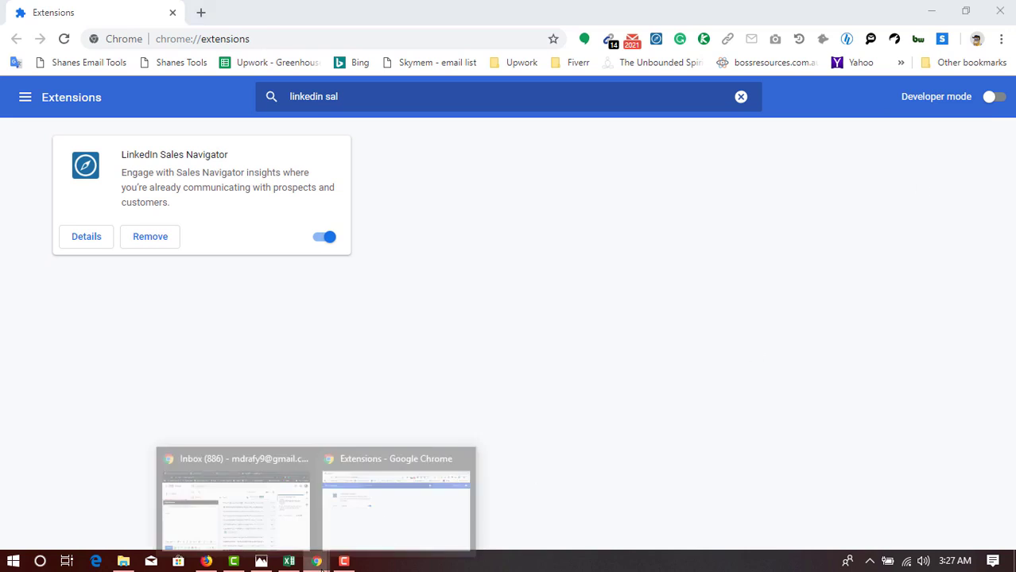
pyautogui.click(302, 534)
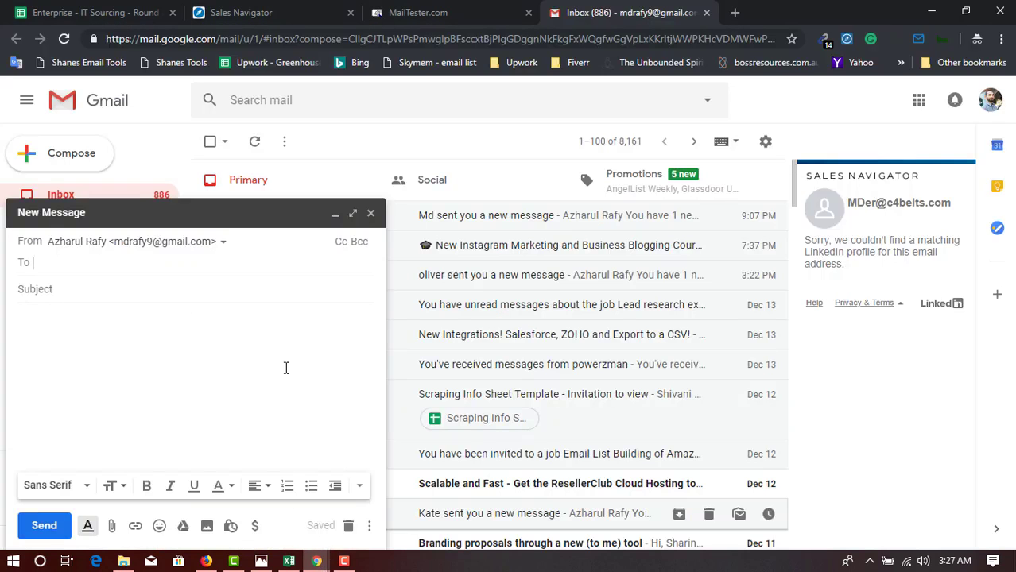
# Glance at the Google Sheets and Sales Navigator tabs, then bring the Excel email list forward.
pyautogui.click(134, 10)
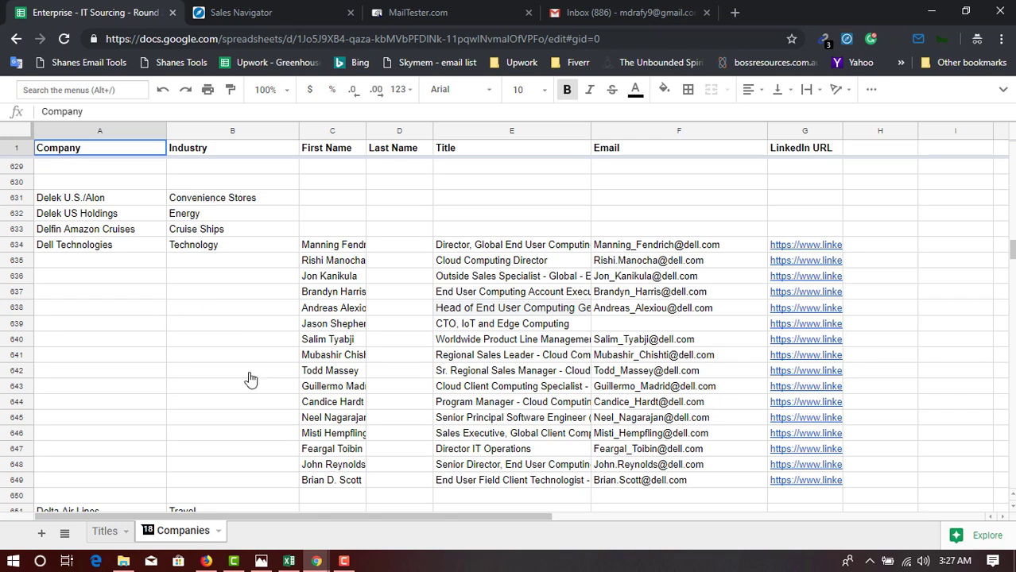
pyautogui.click(247, 9)
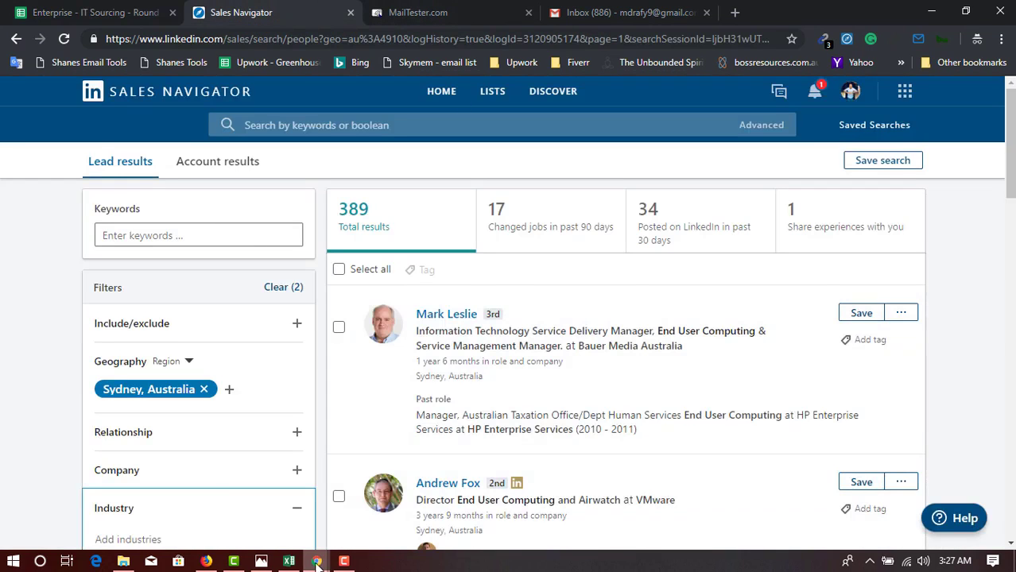
pyautogui.click(291, 561)
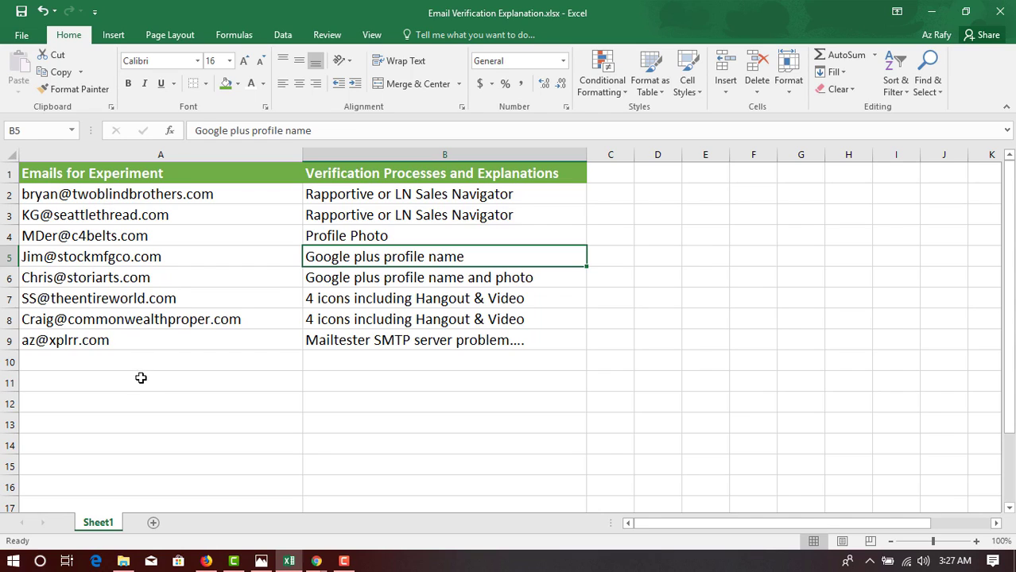
# Copy the first test email address from cell A2 and switch back to Chrome's Sales Navigator window.
pyautogui.click(79, 195)
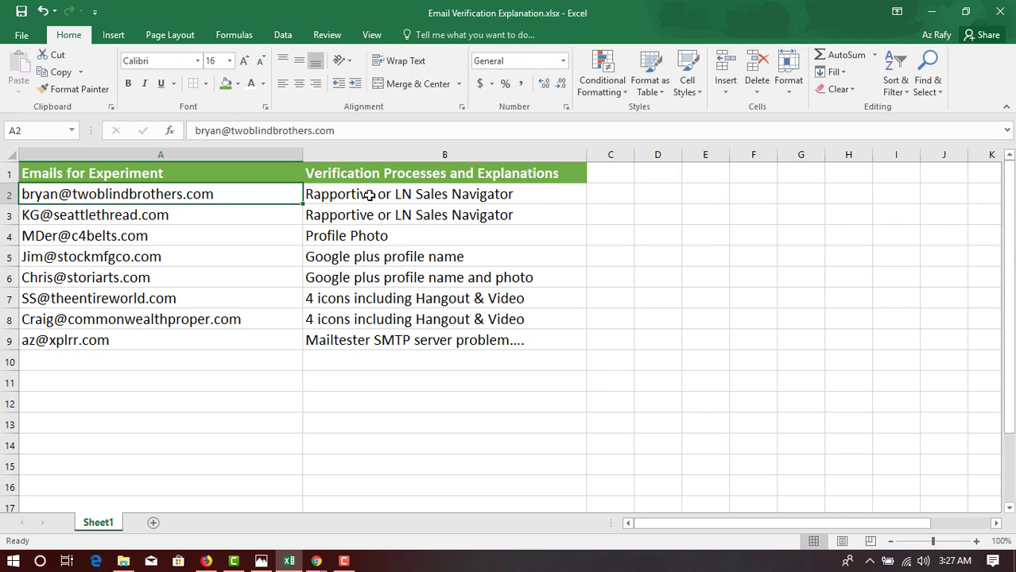
pyautogui.click(465, 198)
pyautogui.click(184, 200)
pyautogui.rightClick(175, 198)
pyautogui.click(208, 226)
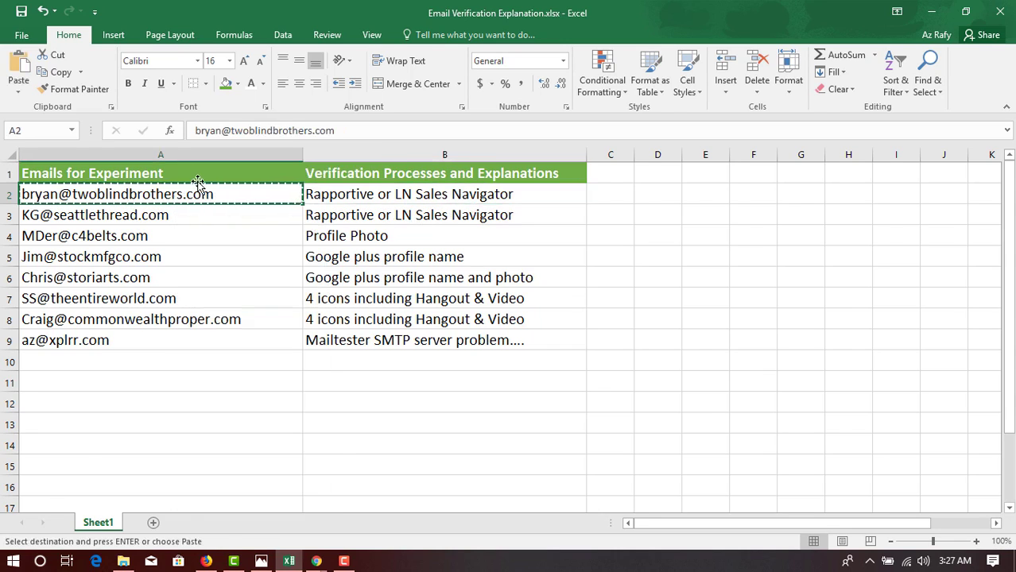
pyautogui.moveTo(322, 561)
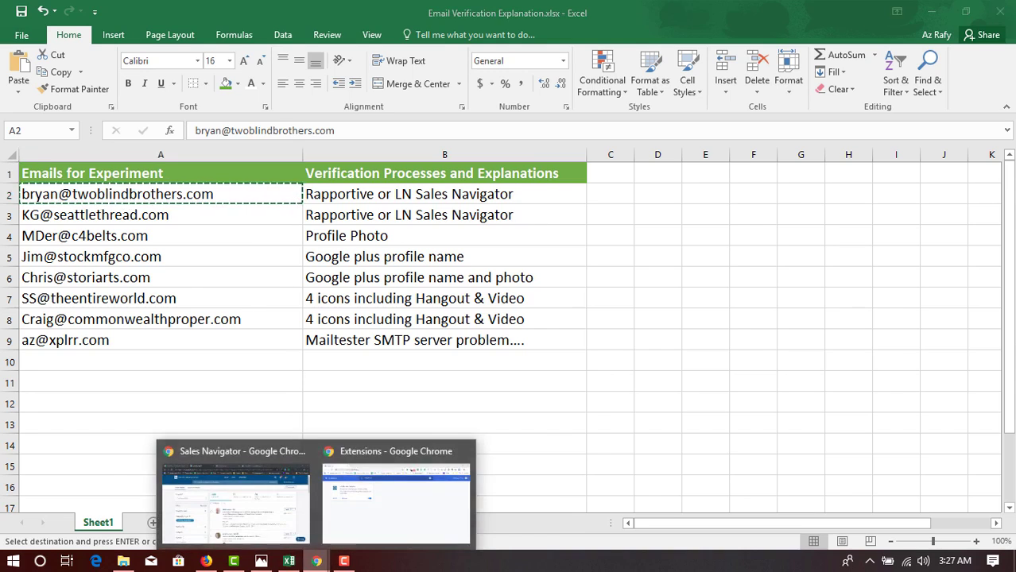
pyautogui.click(259, 514)
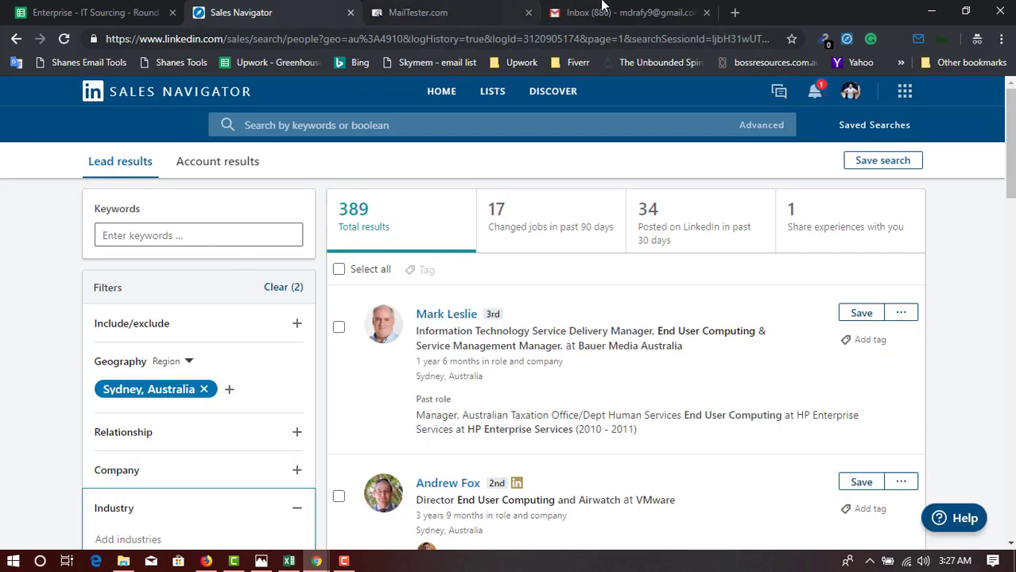
# Paste the copied test address into the Gmail draft's To field.
pyautogui.hotkey('ctrl', '4')
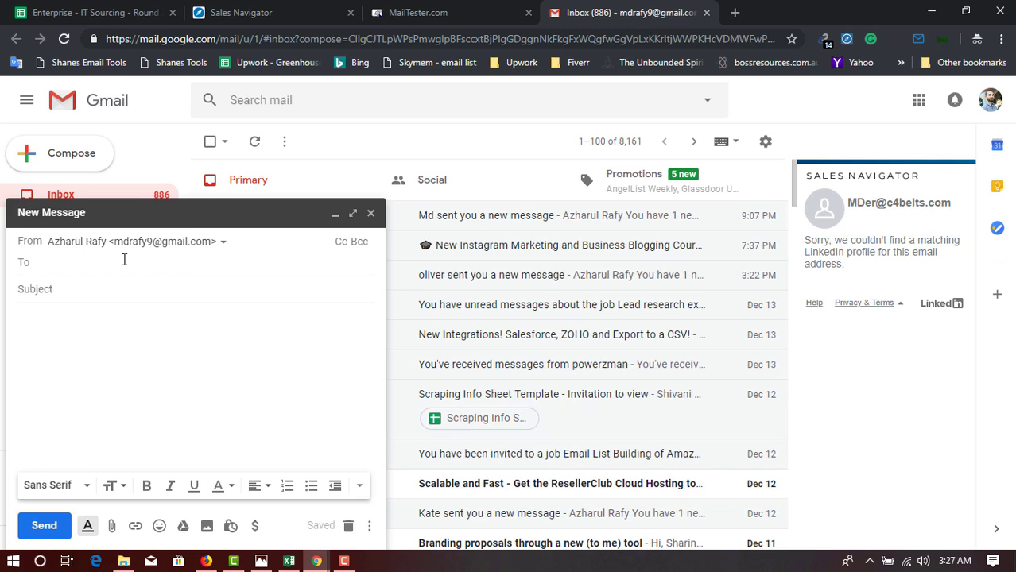
pyautogui.rightClick(124, 259)
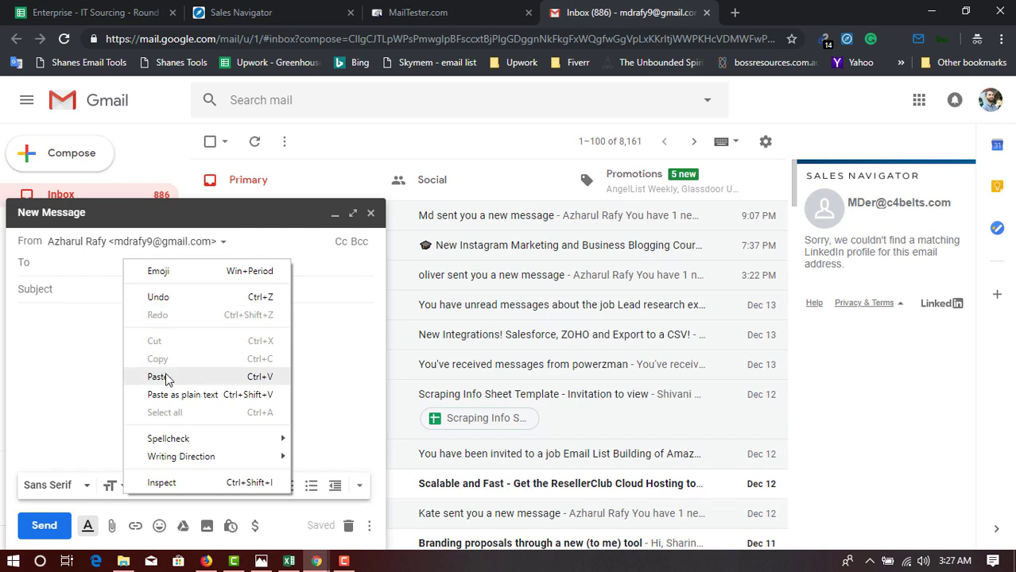
pyautogui.click(130, 375)
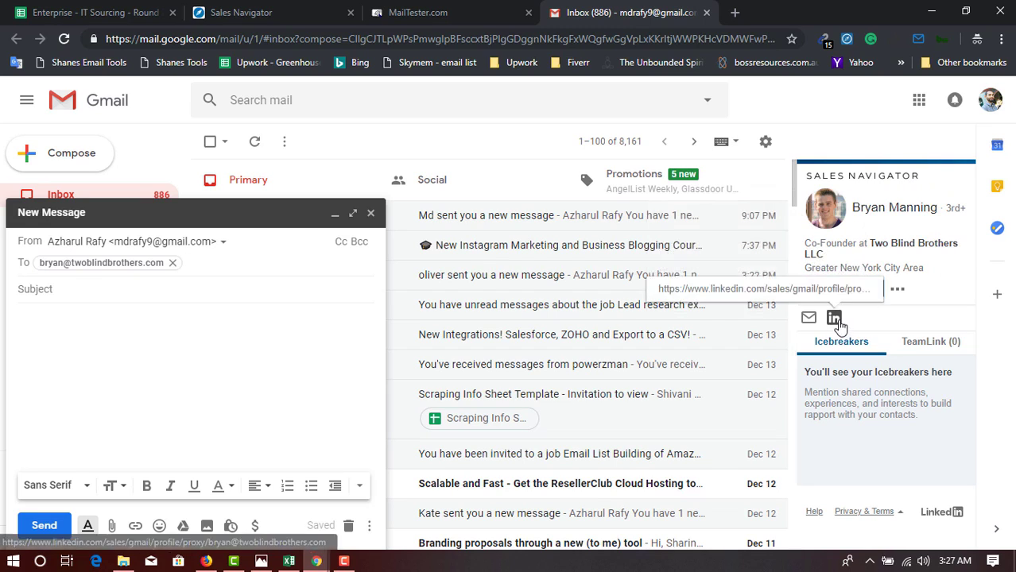
# Open the matched LinkedIn profile in a new tab, view it, and return to the Gmail draft.
pyautogui.click(835, 317)
pyautogui.click(592, 12)
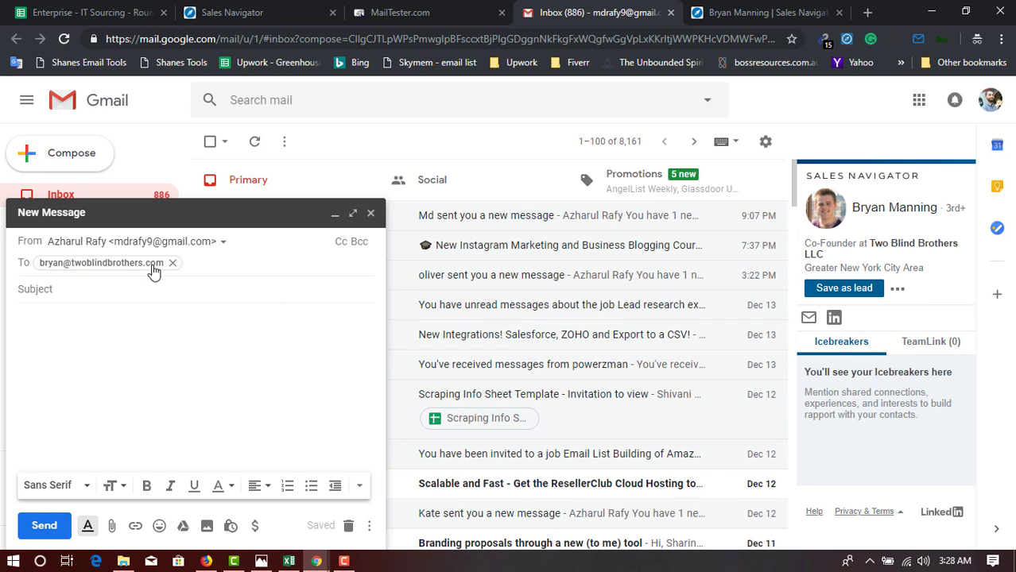
pyautogui.moveTo(160, 273)
pyautogui.click(744, 12)
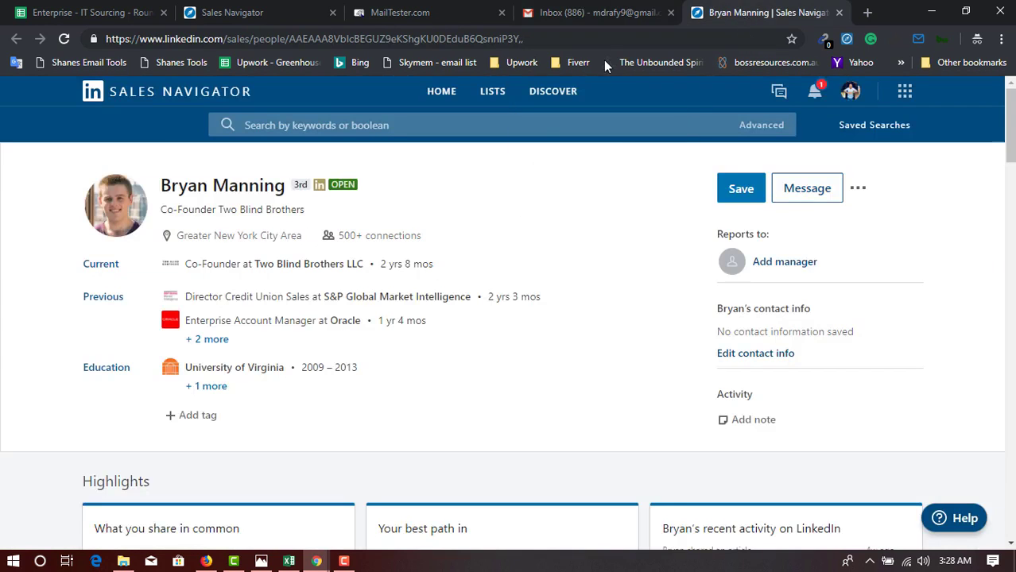
pyautogui.click(622, 15)
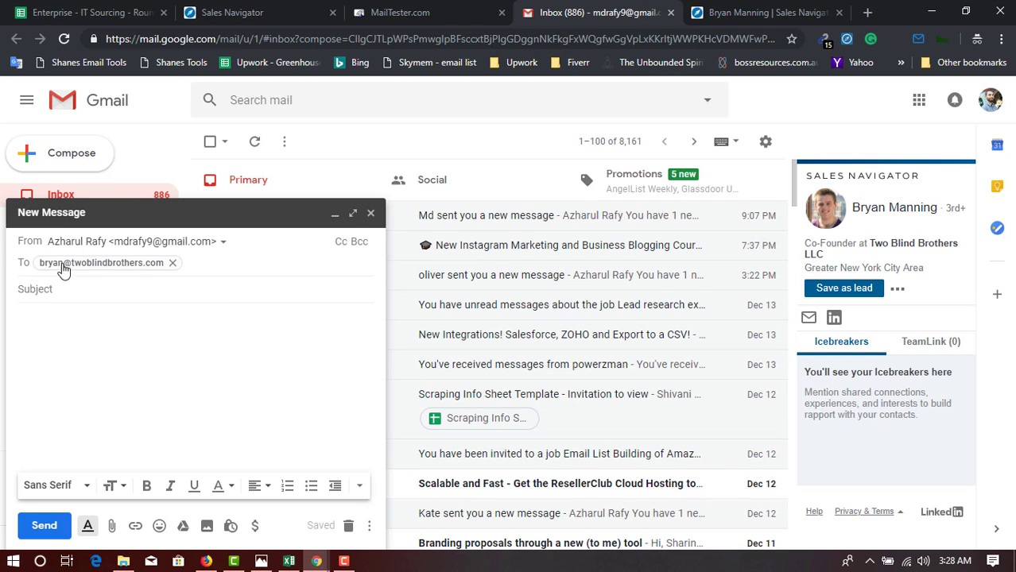
pyautogui.moveTo(62, 270)
# Remove the stray letter from the To address and confirm it as a recipient chip, restoring the Two Blind Brothers match.
pyautogui.doubleClick(56, 267)
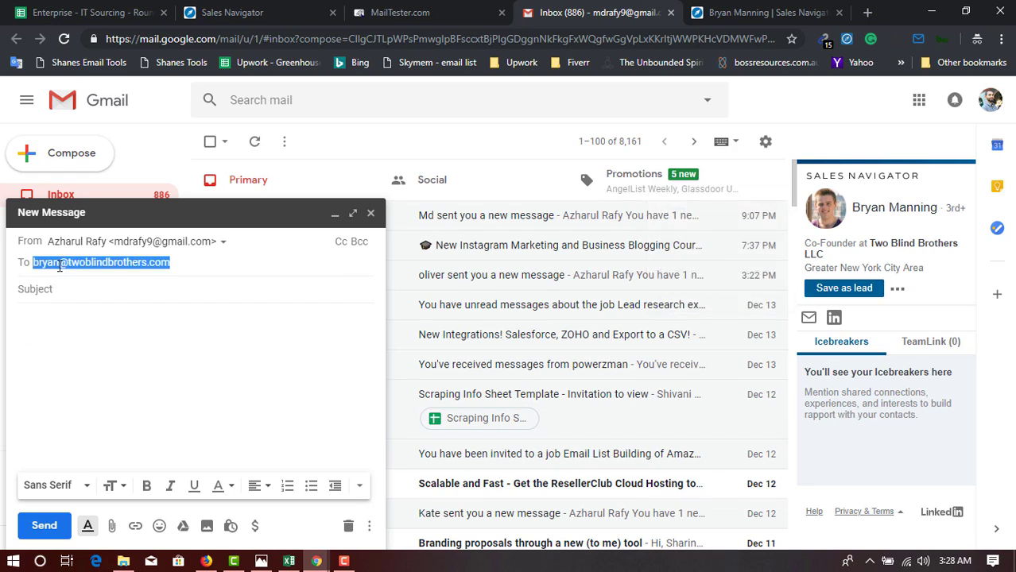
pyautogui.click(59, 262)
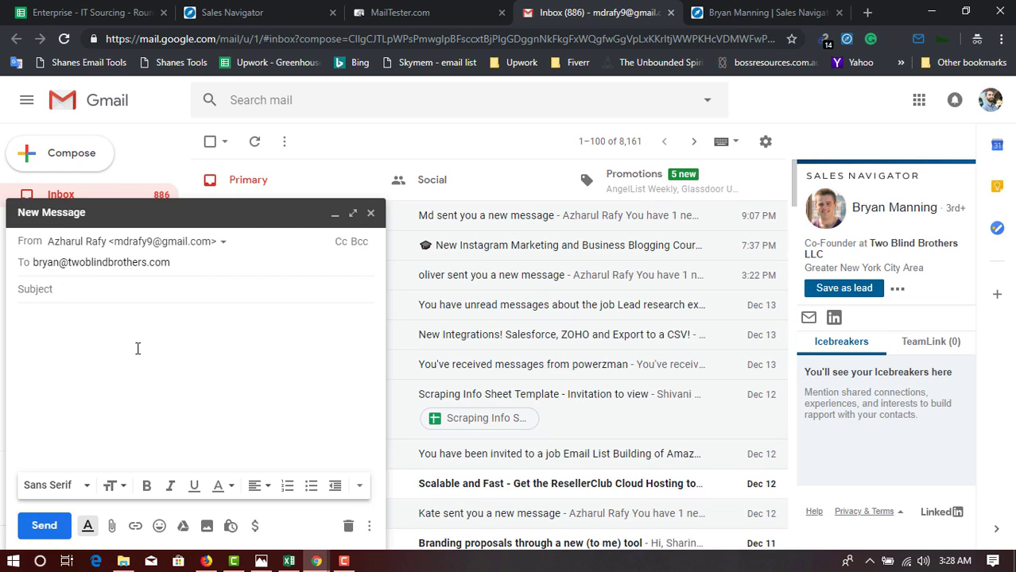
pyautogui.write('n')
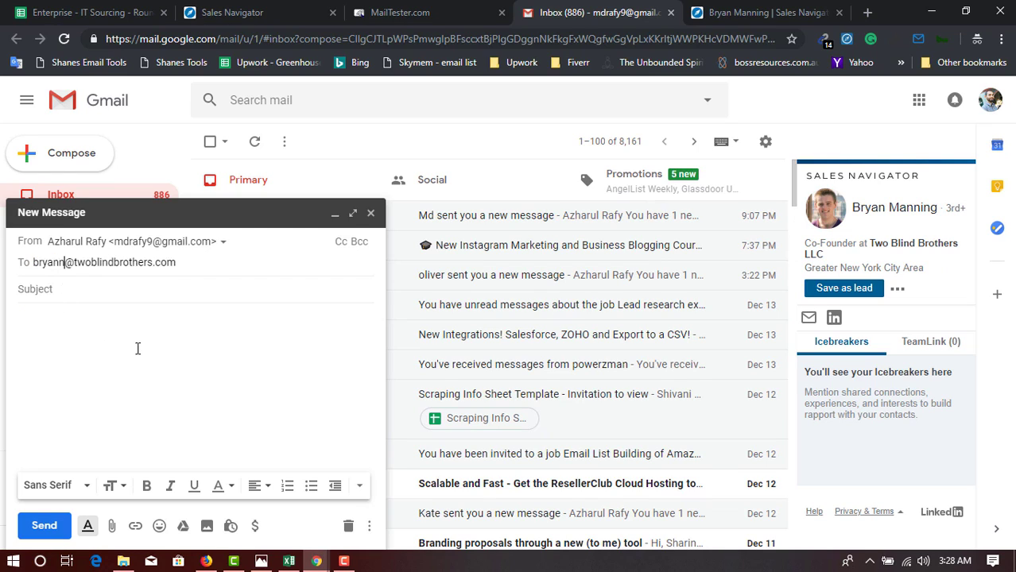
pyautogui.press('BackSpace')
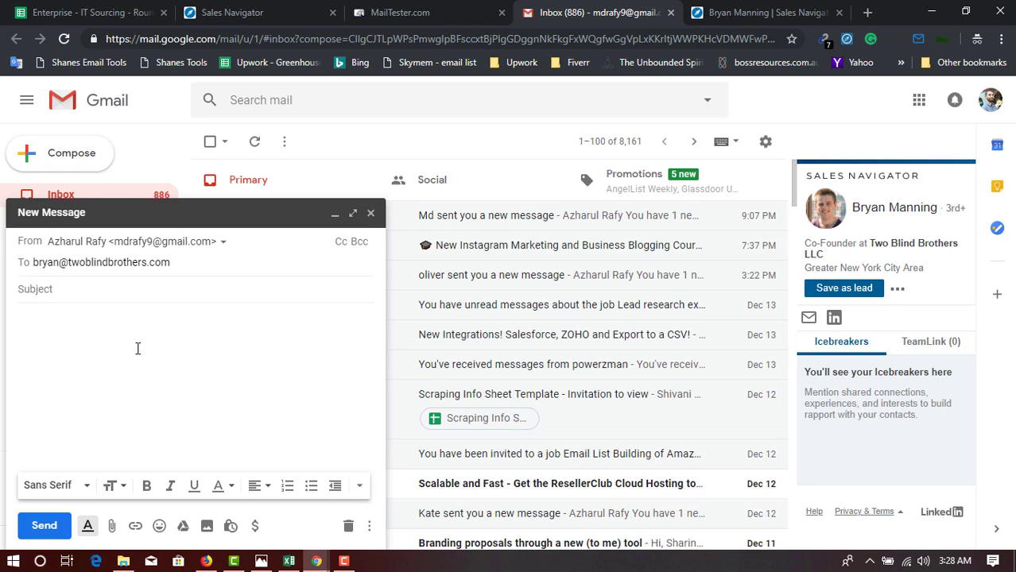
pyautogui.write('m')
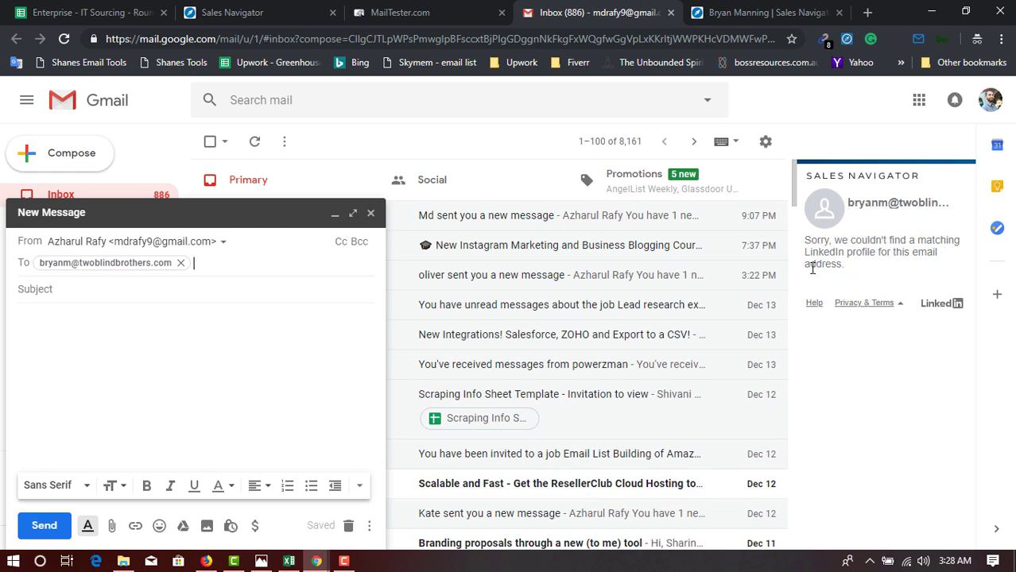
pyautogui.doubleClick(66, 266)
pyautogui.click(68, 265)
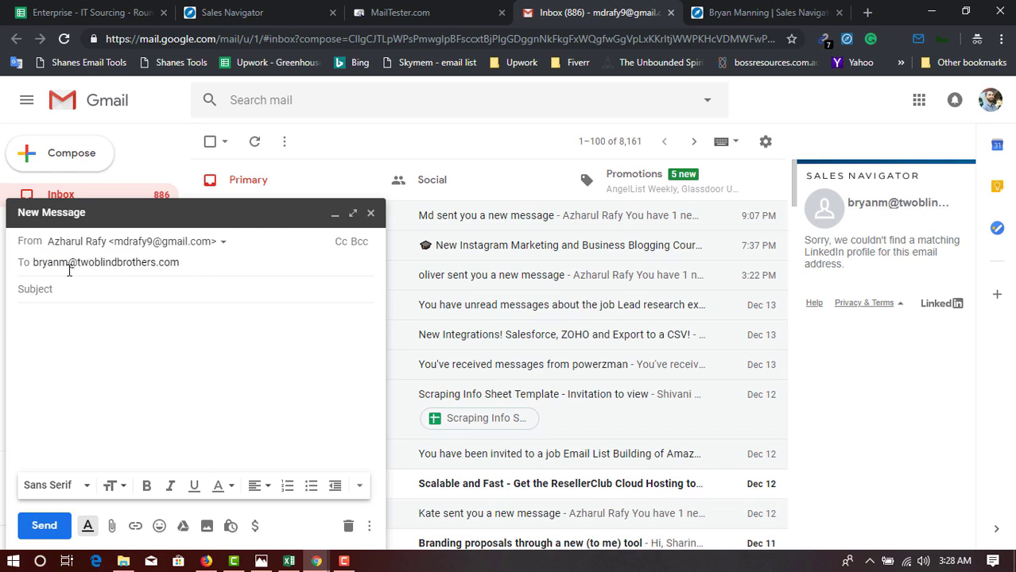
pyautogui.press('BackSpace')
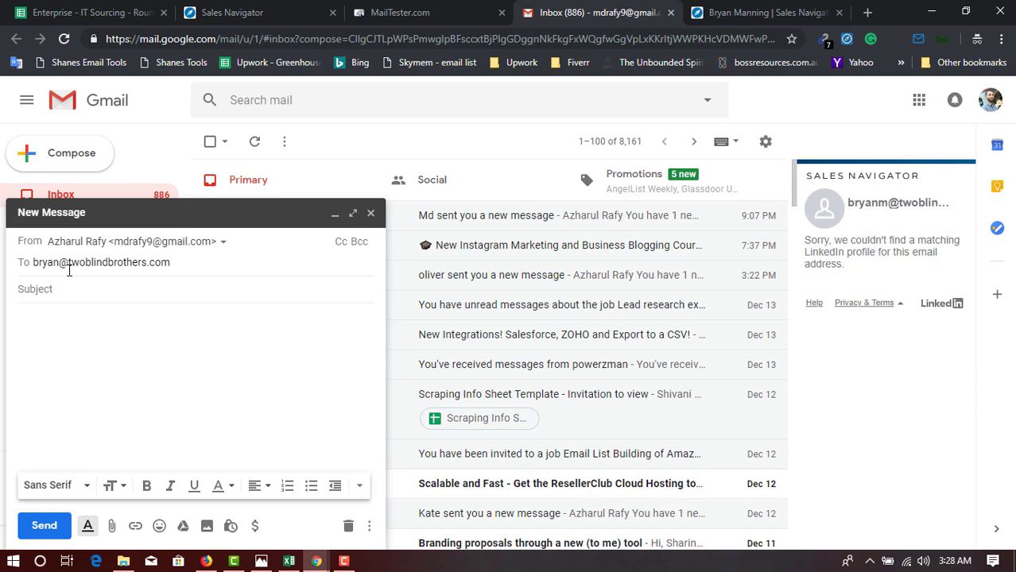
pyautogui.press('Return')
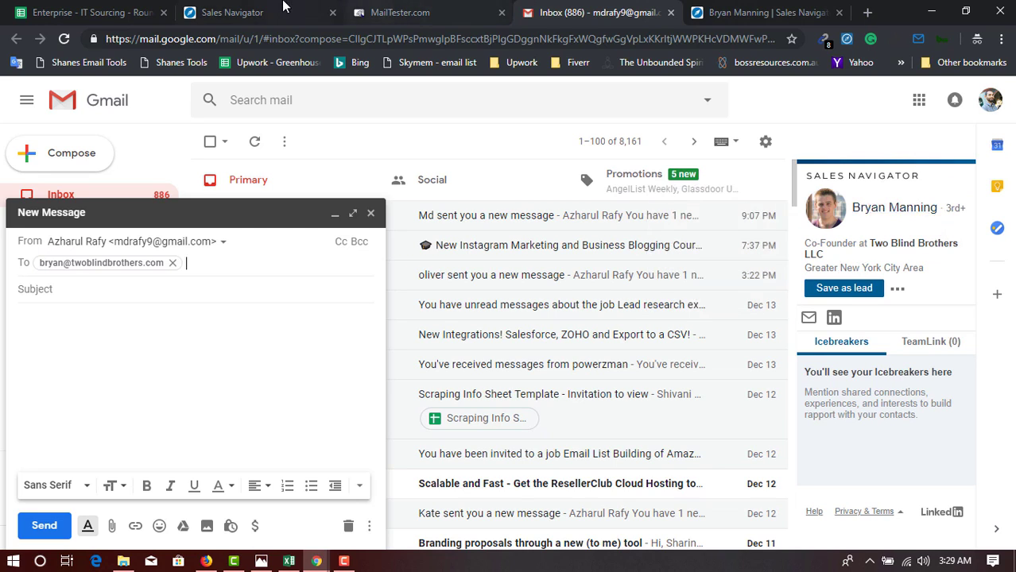
# Bring the Excel list forward and copy the second test email from cell A3.
pyautogui.click(216, 8)
pyautogui.click(151, 11)
pyautogui.click(211, 10)
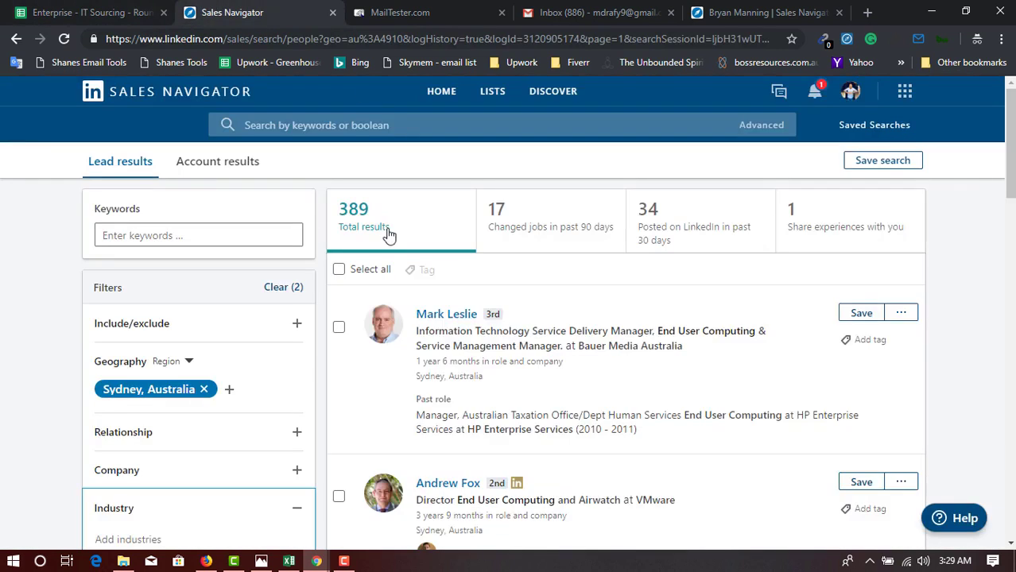
pyautogui.click(289, 562)
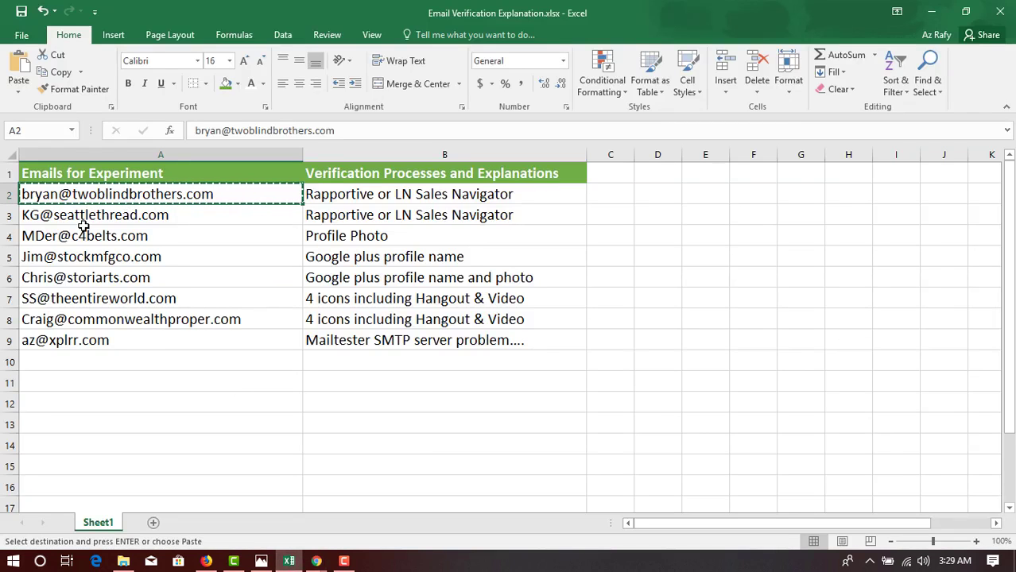
pyautogui.click(84, 222)
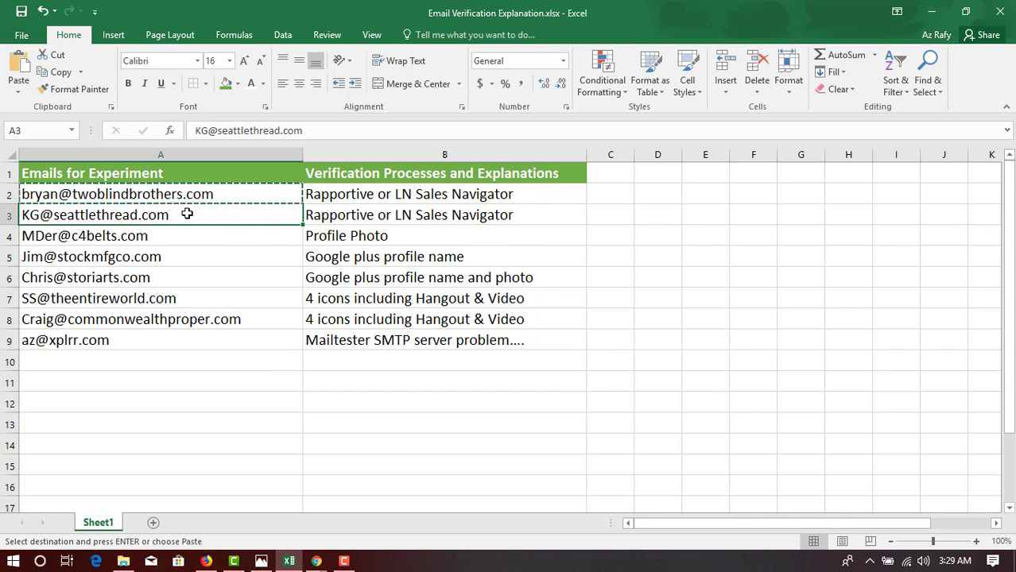
pyautogui.rightClick(199, 222)
pyautogui.click(228, 246)
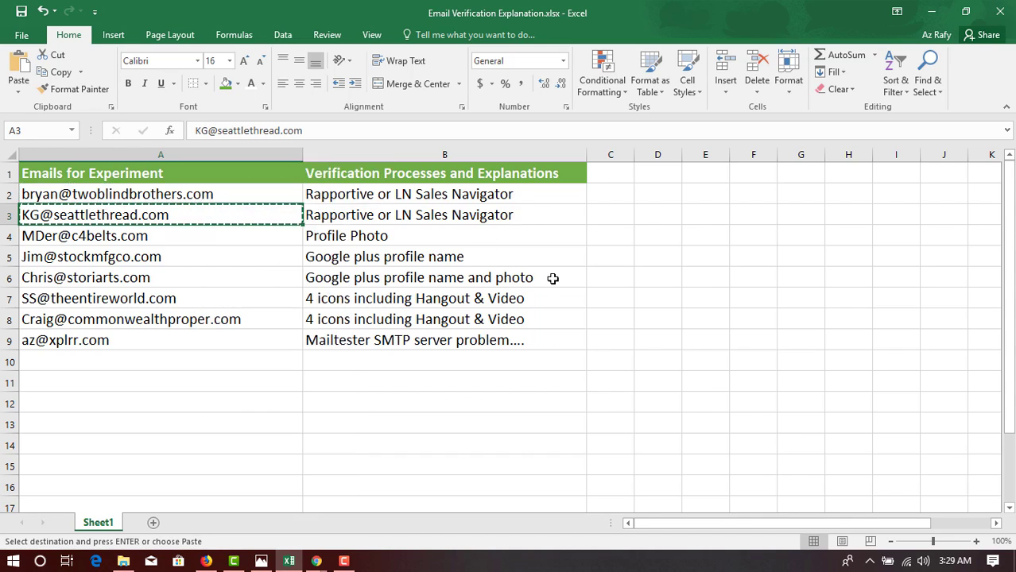
# In the Gmail draft, remove the first recipient and paste the A3 address into To.
pyautogui.moveTo(309, 565)
pyautogui.click(260, 512)
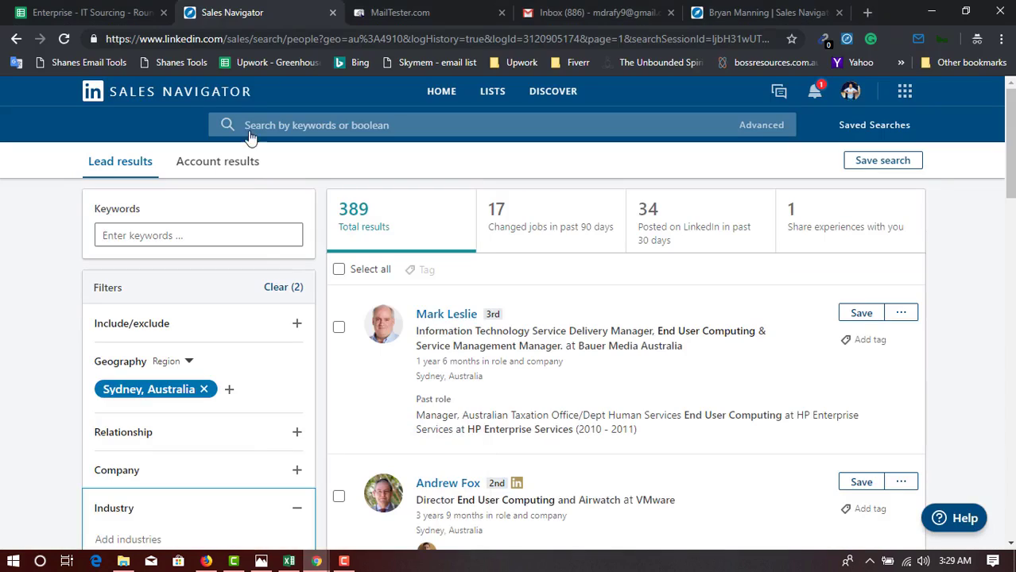
pyautogui.click(624, 8)
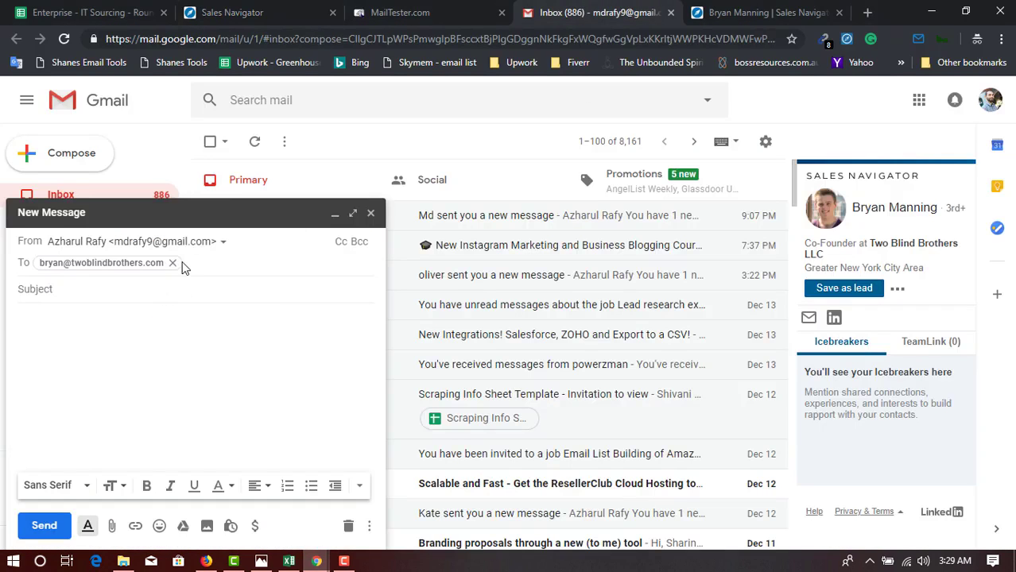
pyautogui.click(173, 263)
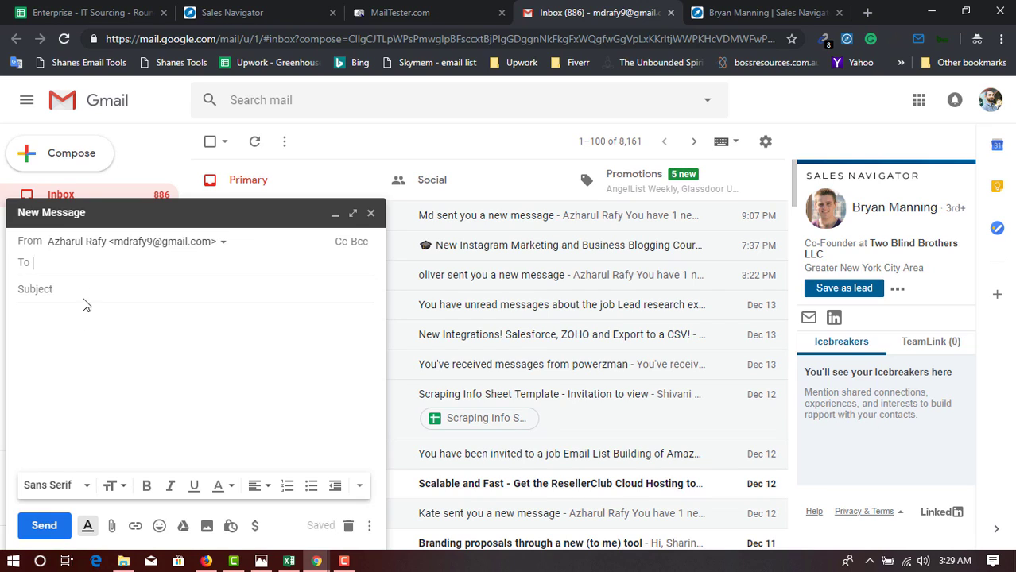
pyautogui.rightClick(94, 271)
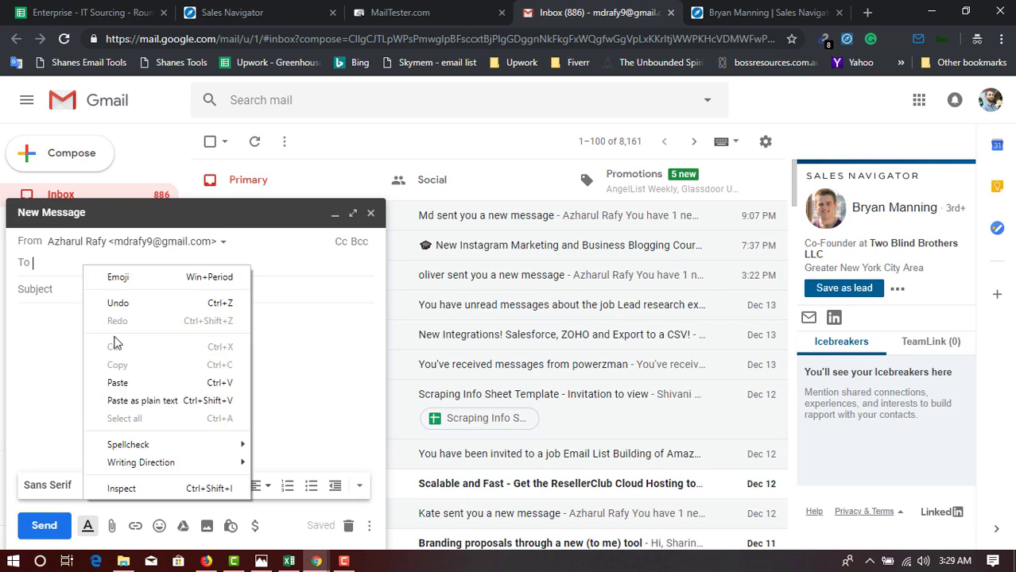
pyautogui.click(127, 383)
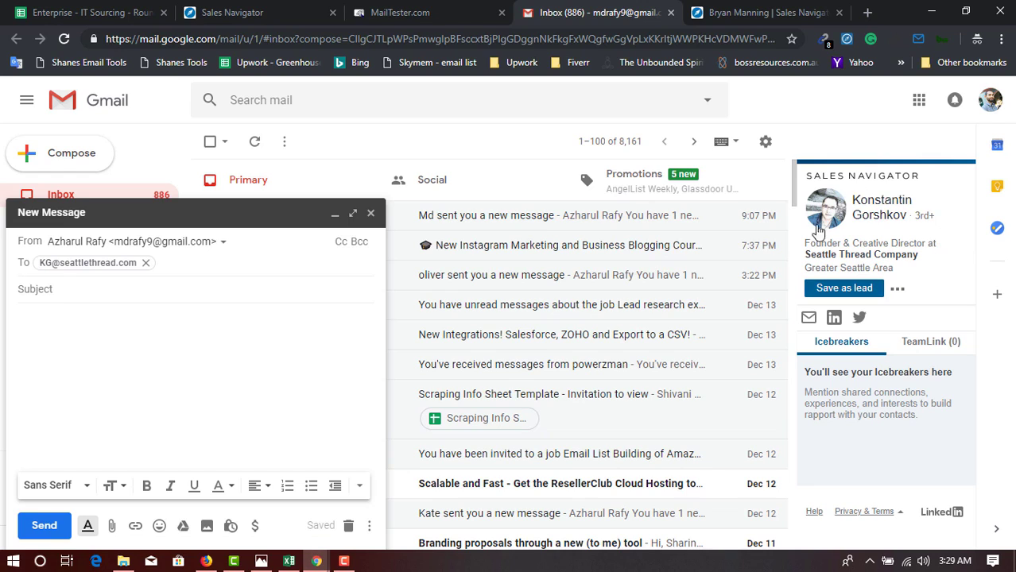
# Open the Seattle Thread Company founder's Sales Navigator profile in a new tab and return to Gmail.
pyautogui.click(834, 318)
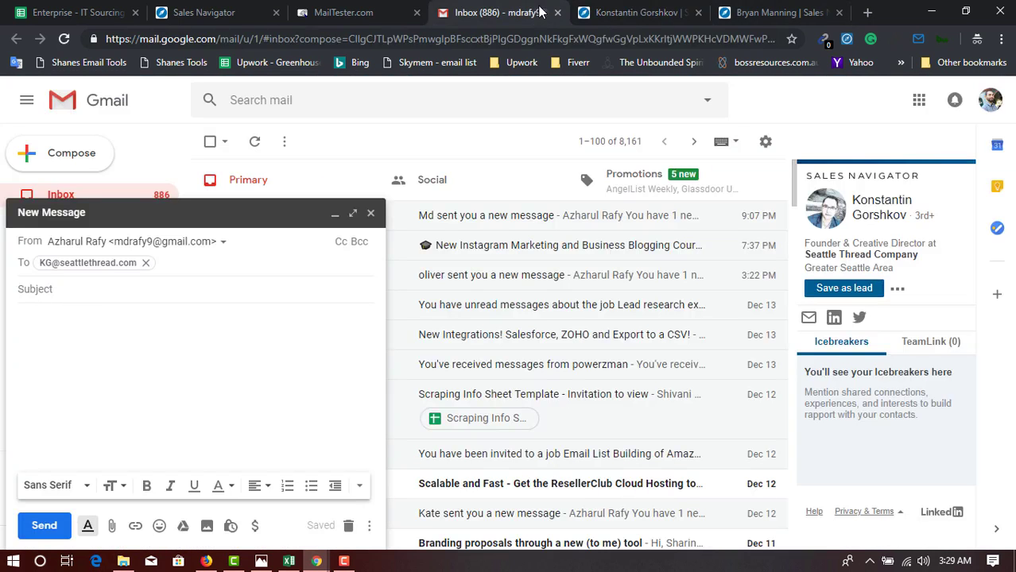
pyautogui.hotkey('ctrl', 'shift', 'Tab')
pyautogui.hotkey('ctrl', 'Tab')
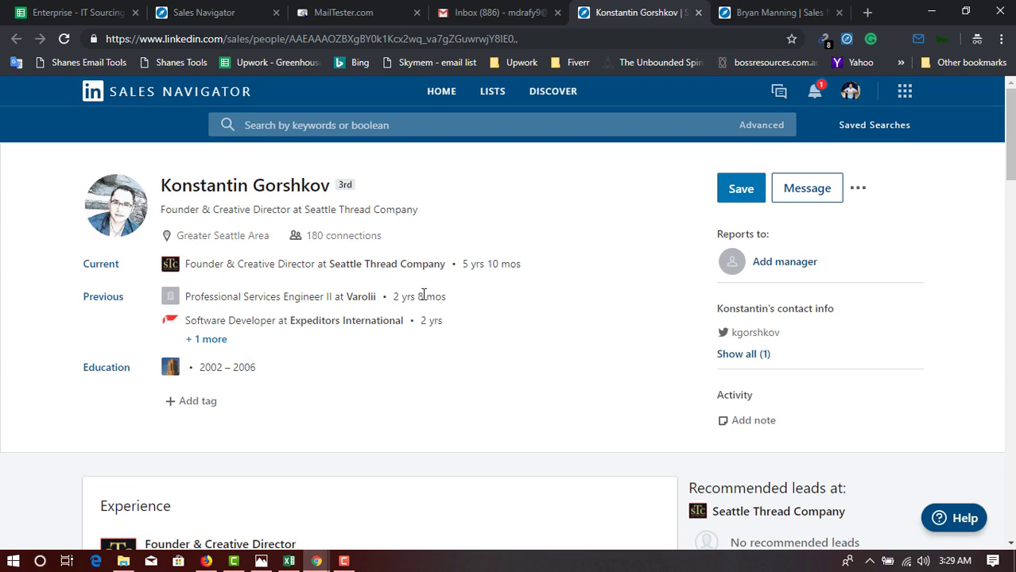
pyautogui.hotkey('ctrl', 'shift', 'Tab')
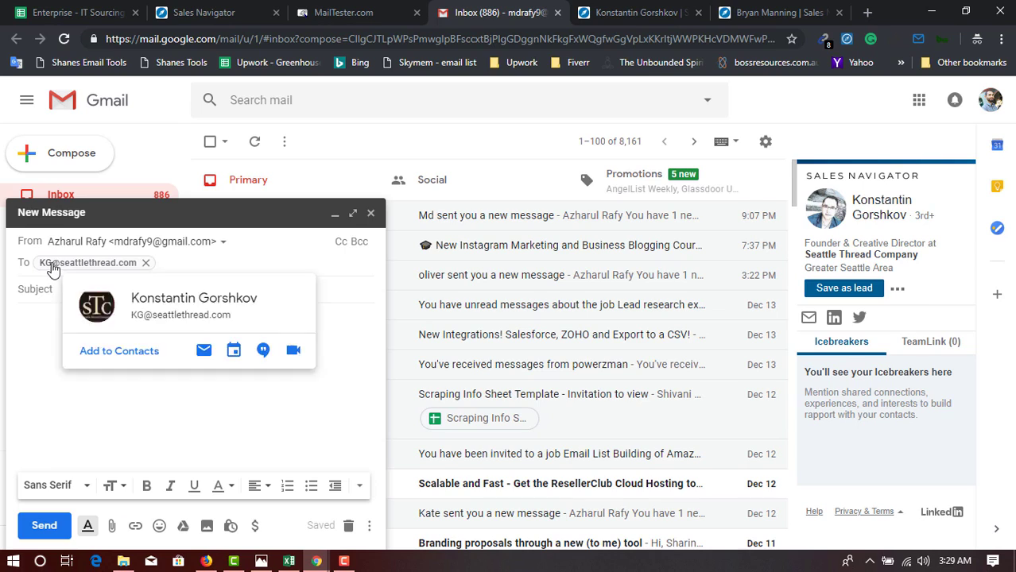
# Copy the contact's first name from the Sales Navigator sidebar.
pyautogui.doubleClick(49, 264)
pyautogui.click(49, 264)
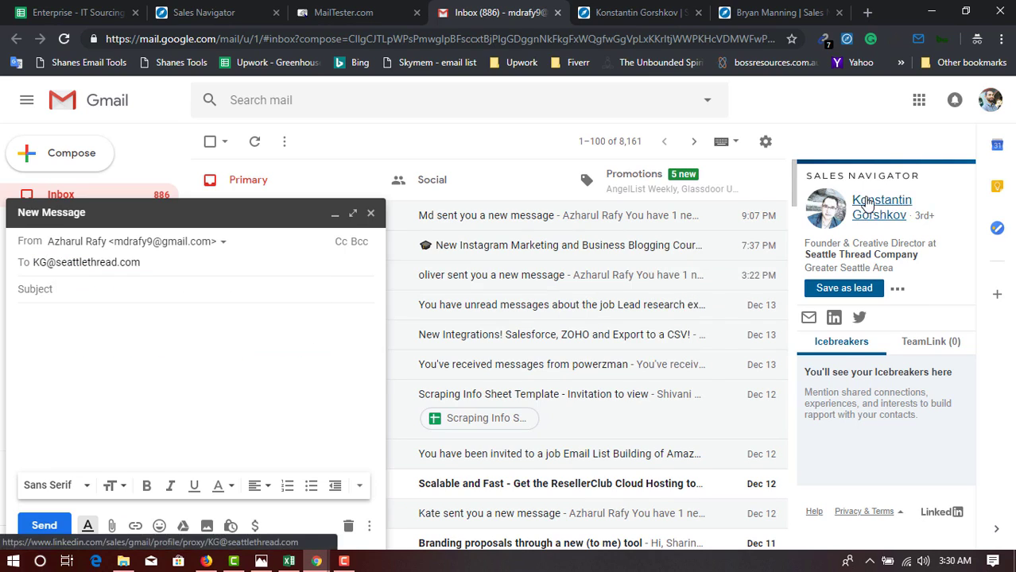
pyautogui.moveTo(852, 197); pyautogui.dragTo(904, 202)
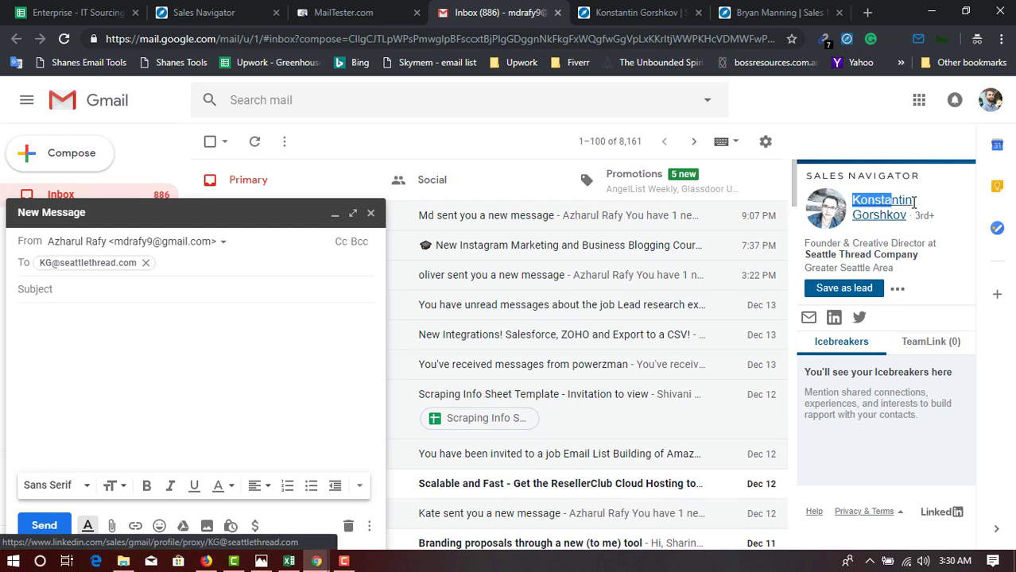
pyautogui.hotkey('ctrl', 'c')
# Replace the initials in the recipient address with the first name and confirm it; no Sales Navigator match.
pyautogui.click(390, 42)
pyautogui.hotkey('ctrl', 'v')
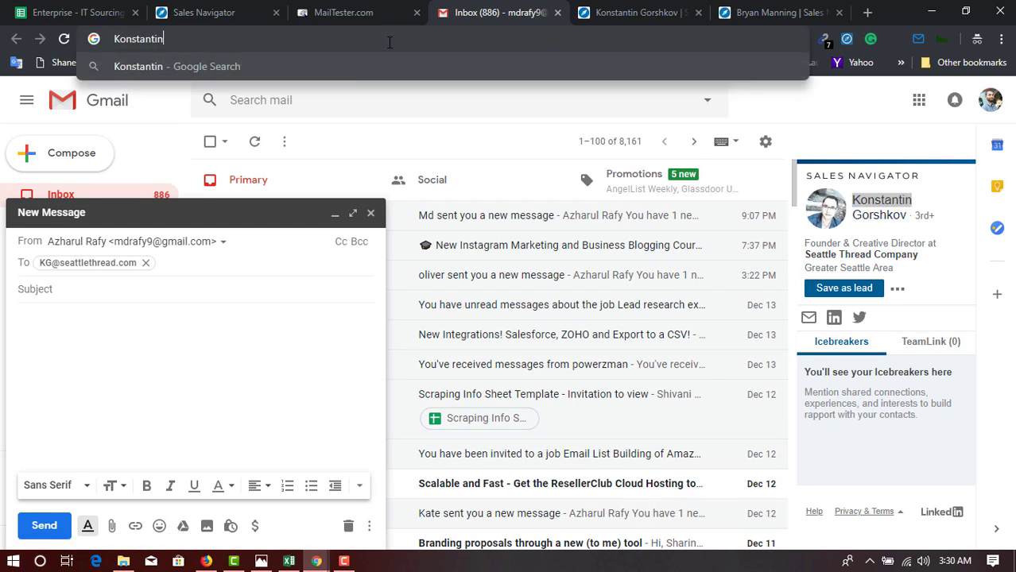
pyautogui.hotkey('ctrl', 'a')
pyautogui.hotkey('ctrl', 'x')
pyautogui.doubleClick(46, 263)
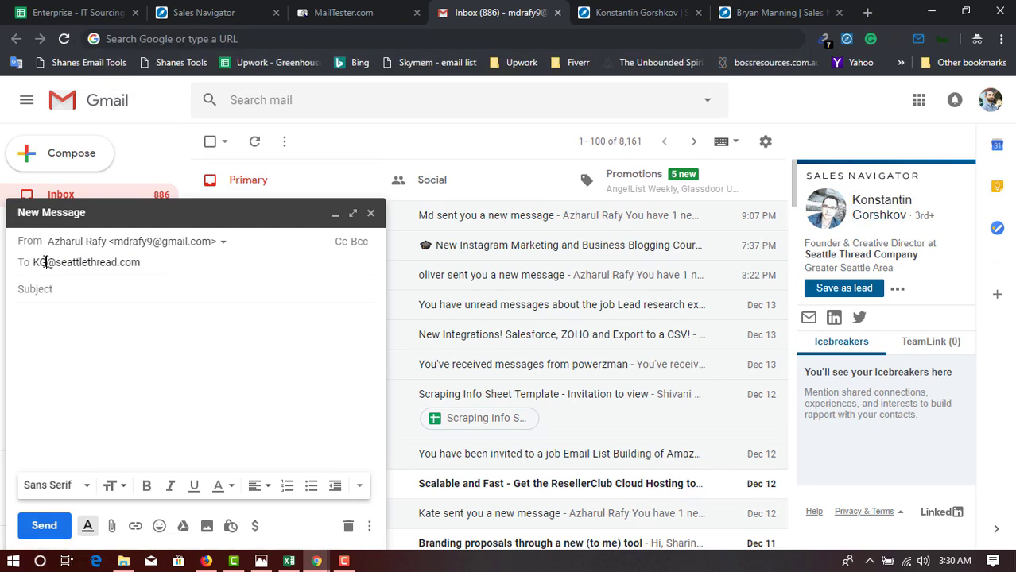
pyautogui.doubleClick(42, 263)
pyautogui.hotkey('ctrl', 'v')
pyautogui.press('Return')
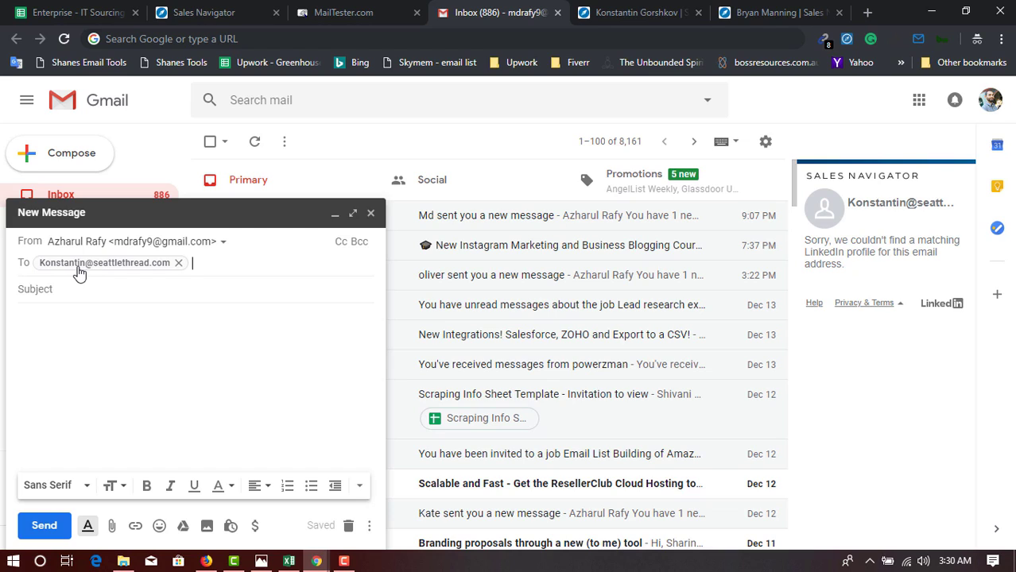
pyautogui.moveTo(80, 272)
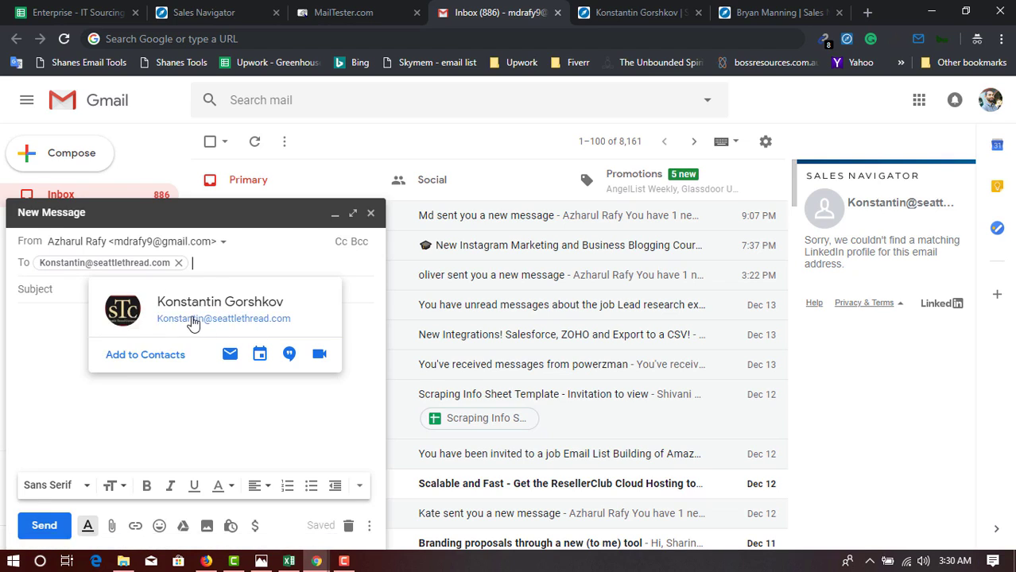
# Copy the contact's surname from the contact card.
pyautogui.doubleClick(252, 302)
pyautogui.rightClick(264, 309)
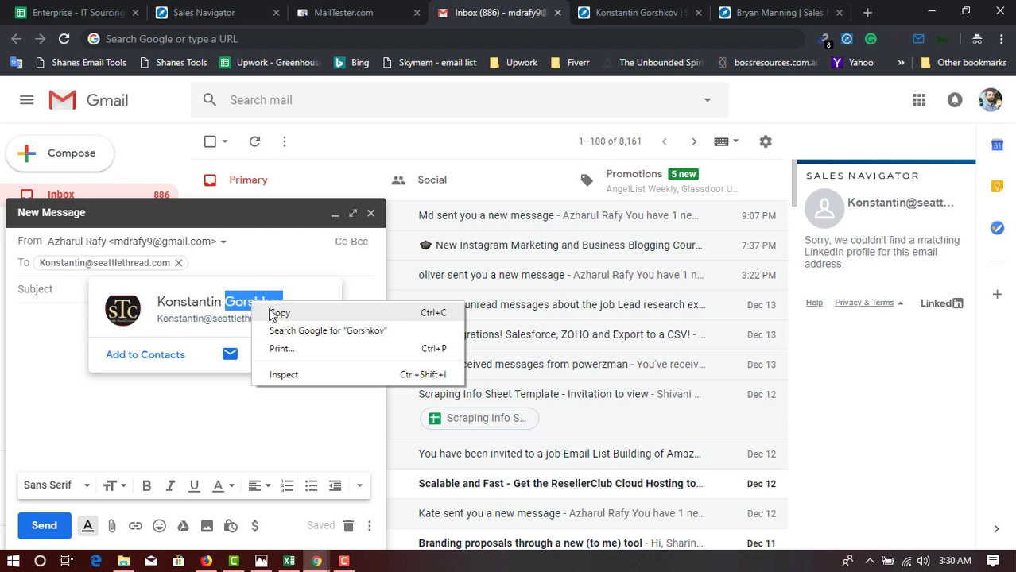
pyautogui.click(275, 315)
pyautogui.click(263, 303)
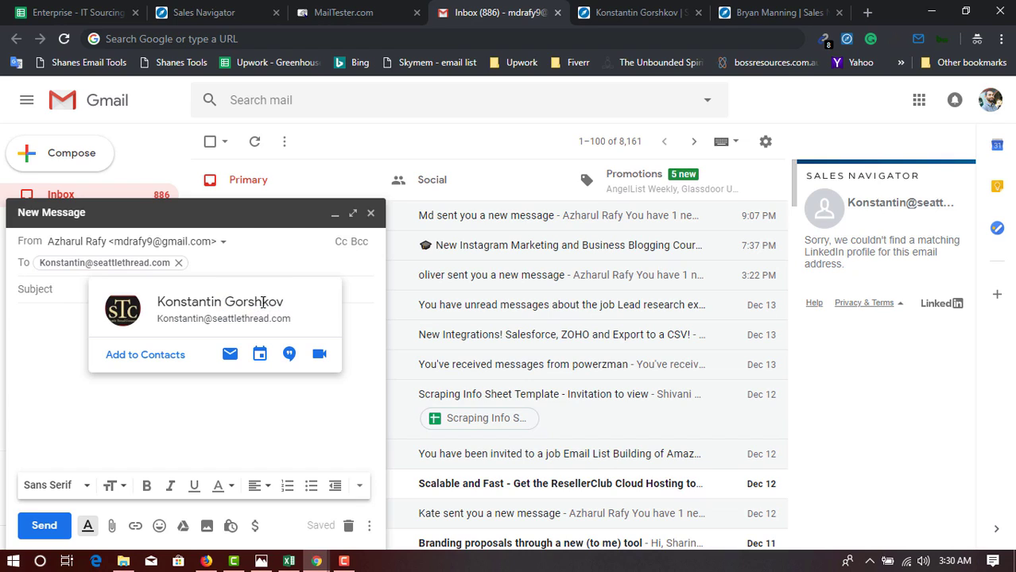
pyautogui.doubleClick(265, 302)
pyautogui.rightClick(269, 301)
pyautogui.click(279, 313)
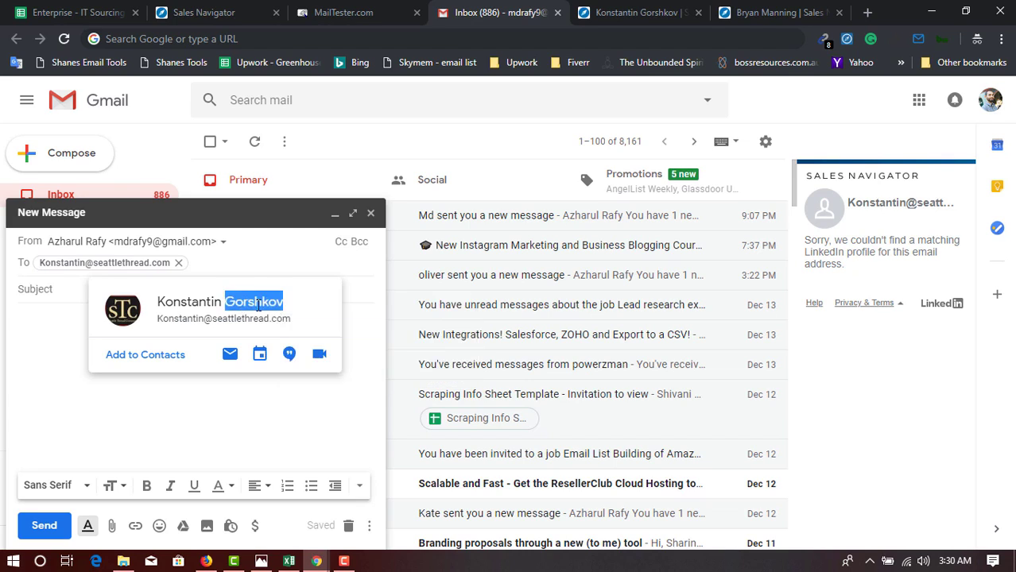
# Swap the first name in the recipient address for the surname and confirm; Sales Navigator still finds nothing.
pyautogui.doubleClick(66, 265)
pyautogui.click(67, 265)
pyautogui.doubleClick(68, 263)
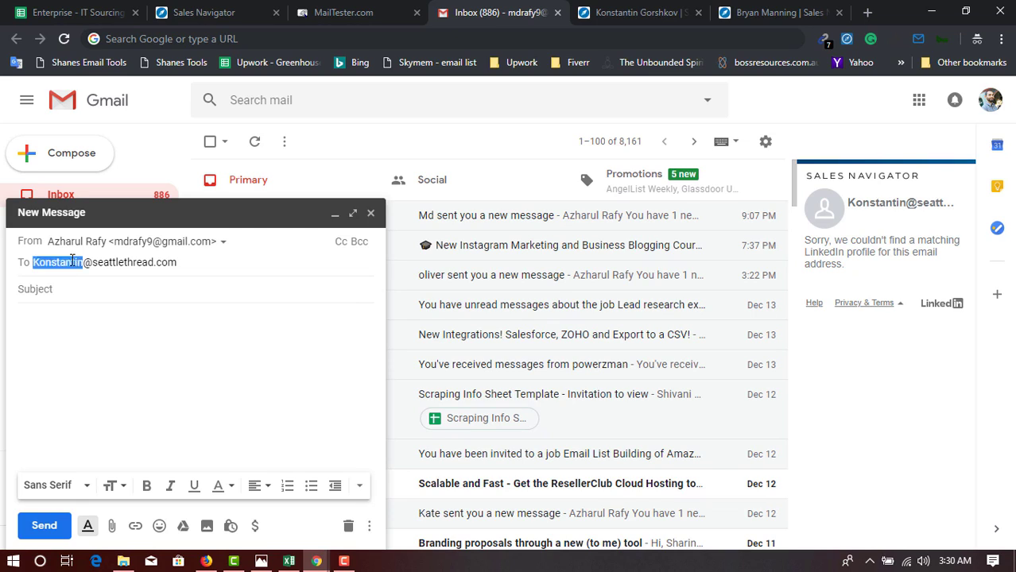
pyautogui.hotkey('ctrl', 'v')
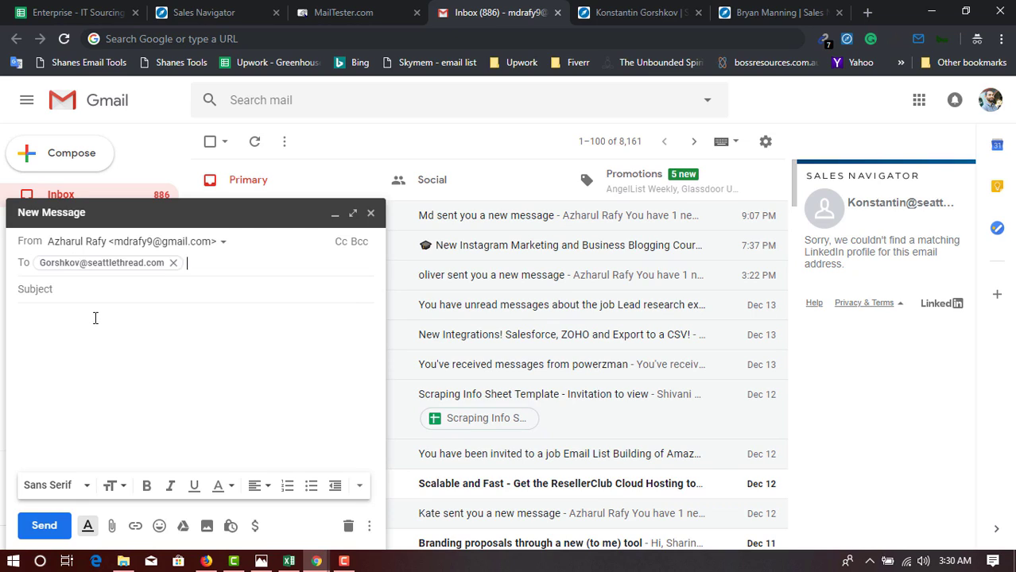
pyautogui.click(95, 318)
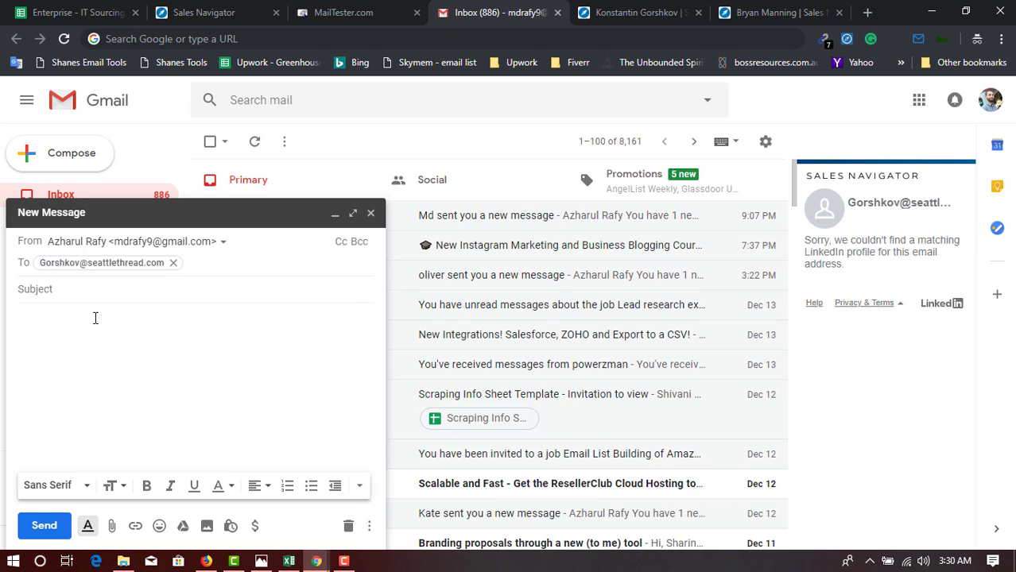
pyautogui.click(127, 269)
pyautogui.moveTo(133, 268)
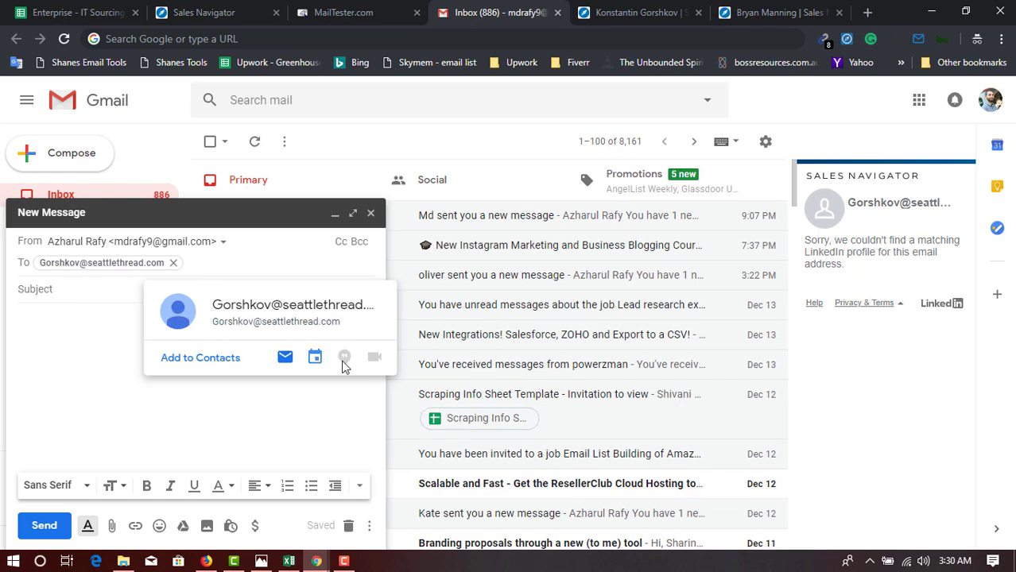
pyautogui.doubleClick(63, 265)
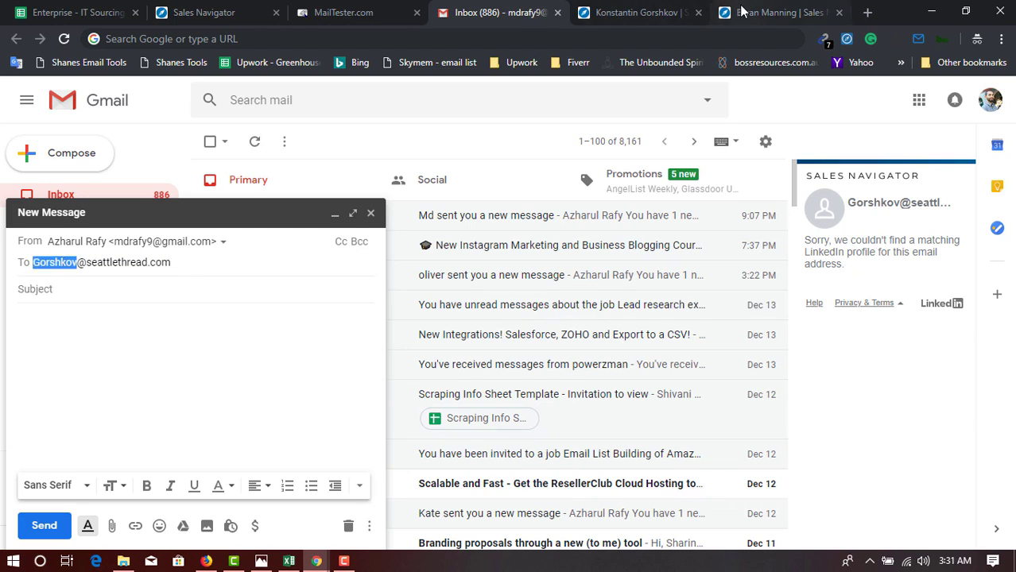
# Review the current contact's first name on their Sales Navigator profile tab.
pyautogui.click(746, 12)
pyautogui.click(648, 10)
pyautogui.doubleClick(196, 186)
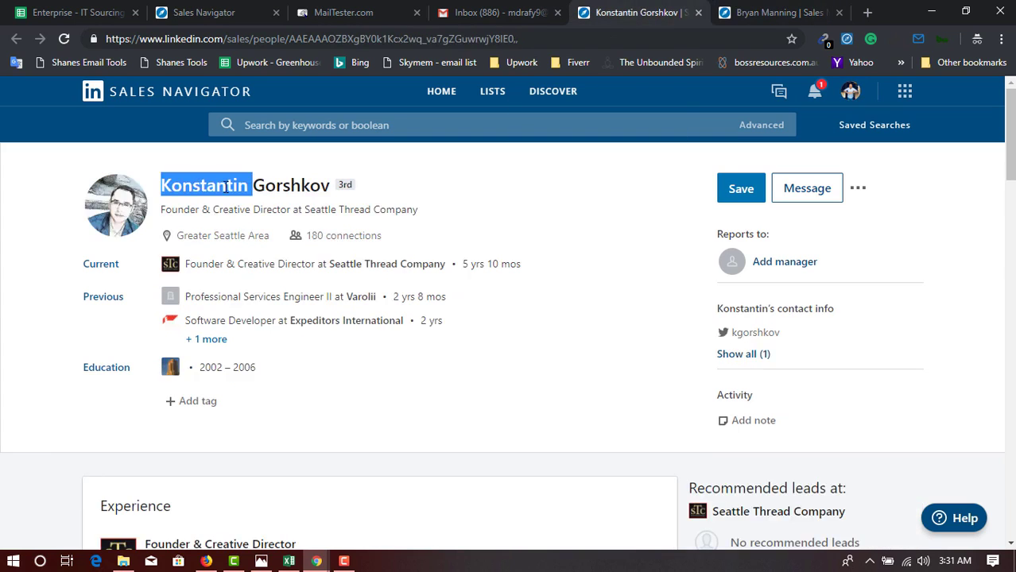
# Restore the initials-based recipient address in the Gmail draft, confirm it, and return to Excel.
pyautogui.click(512, 9)
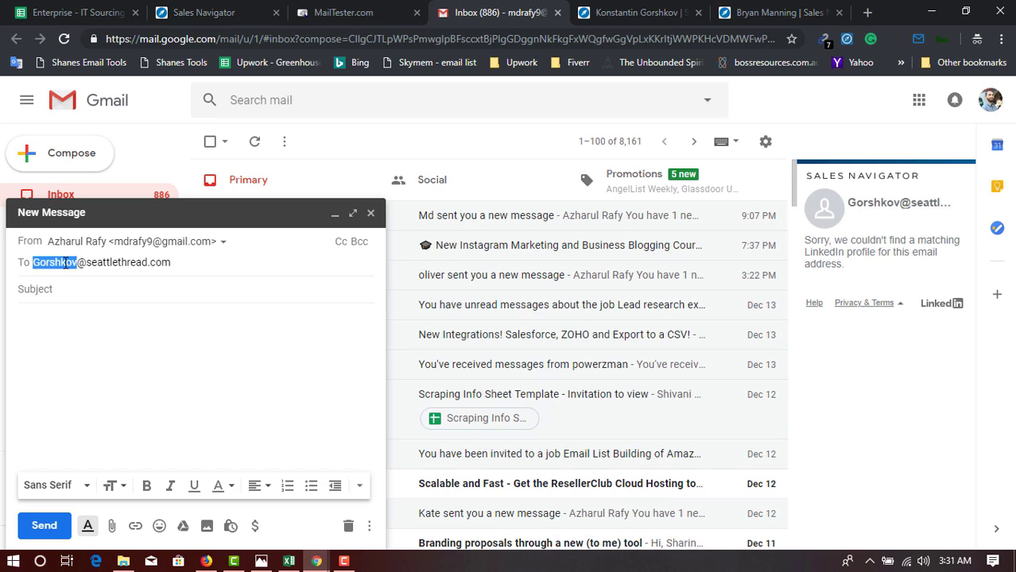
pyautogui.write('kg')
pyautogui.press('Return')
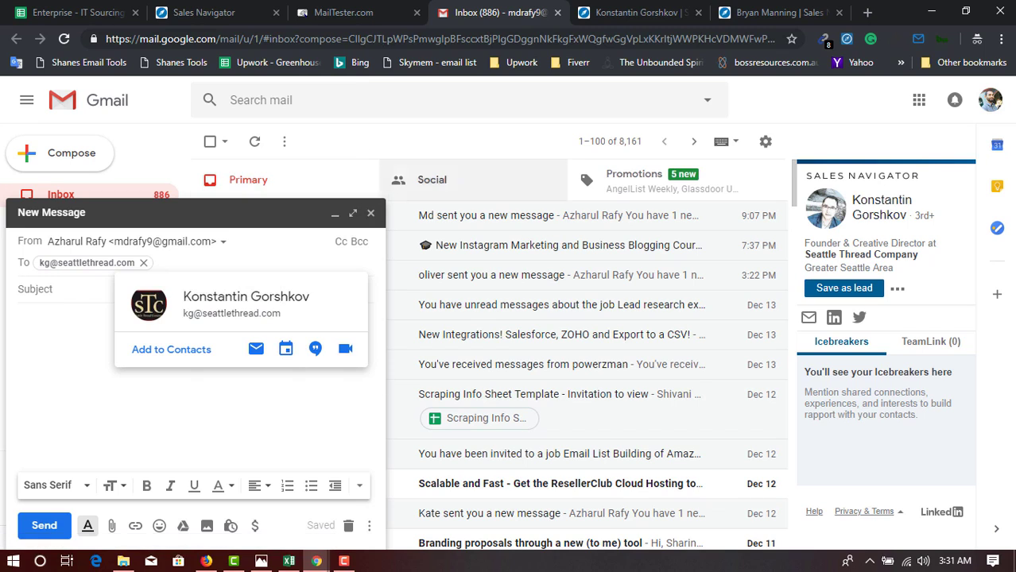
pyautogui.click(289, 562)
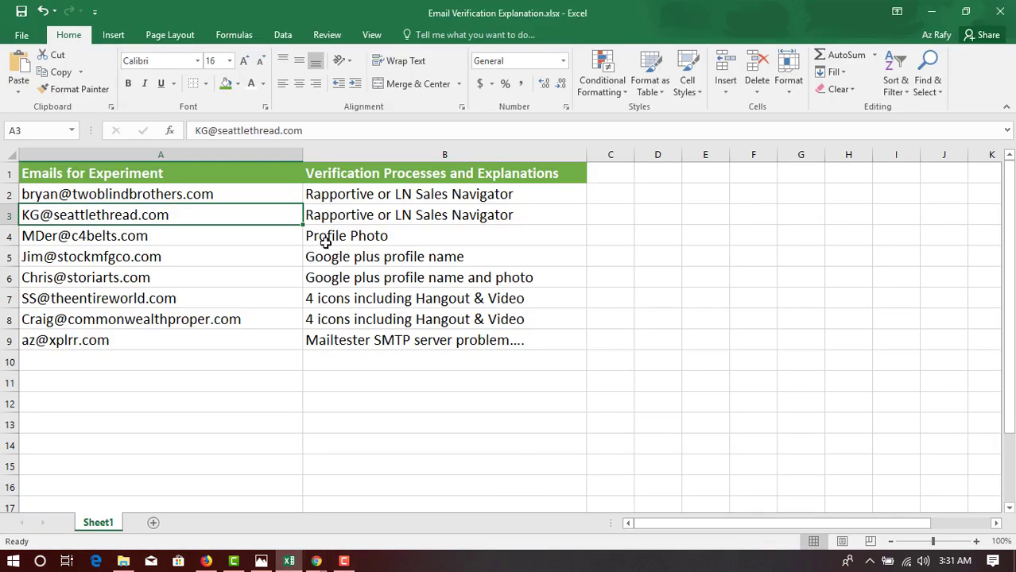
# Copy the test email address in cell A4.
pyautogui.click(326, 242)
pyautogui.click(214, 239)
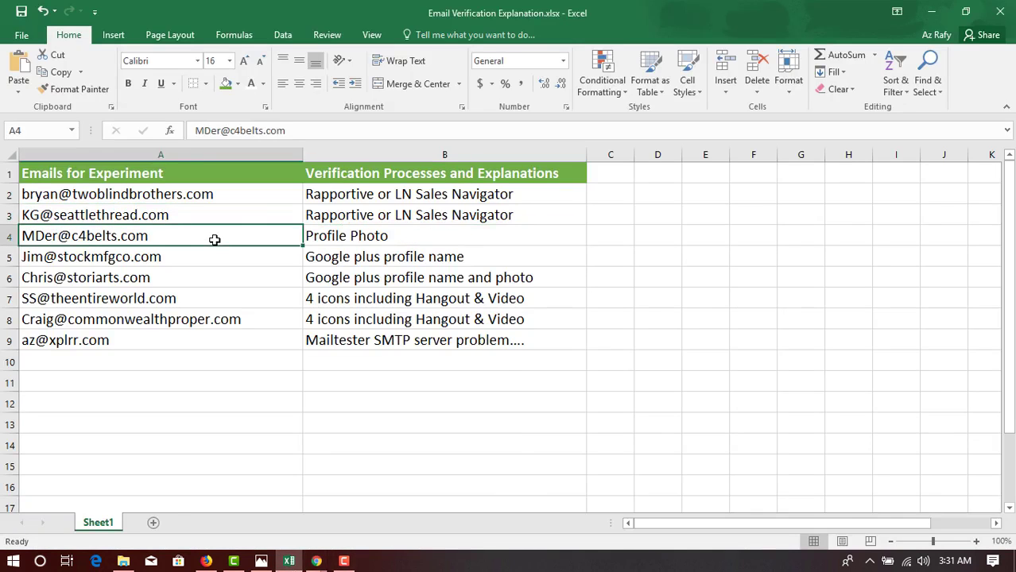
pyautogui.hotkey('ctrl', 'c')
pyautogui.rightClick(136, 234)
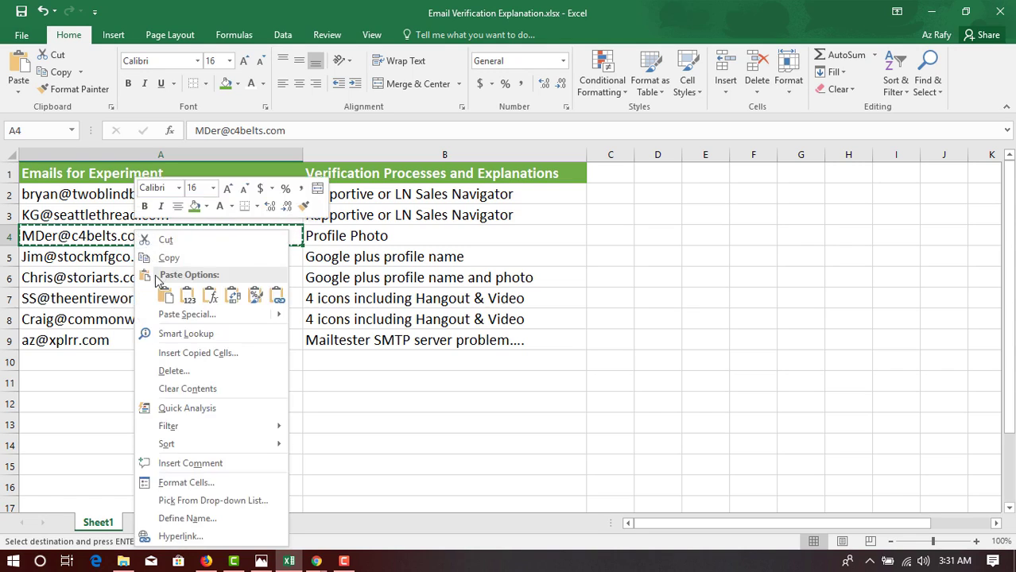
pyautogui.click(167, 257)
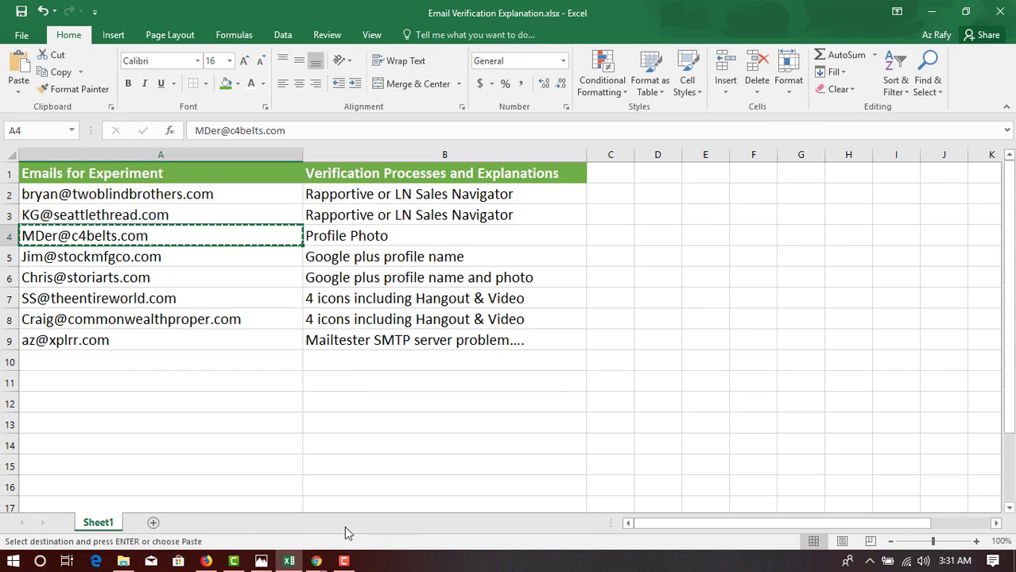
# Paste the A4 address over the Gmail draft's recipient, note no Sales Navigator match, and return to Excel.
pyautogui.moveTo(316, 561)
pyautogui.click(261, 521)
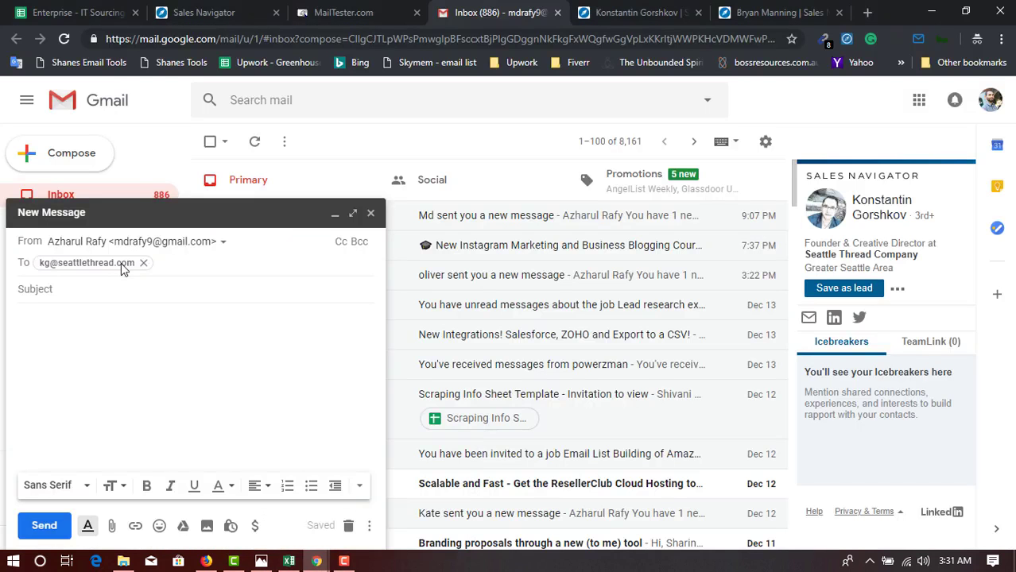
pyautogui.doubleClick(121, 263)
pyautogui.hotkey('ctrl', 'v')
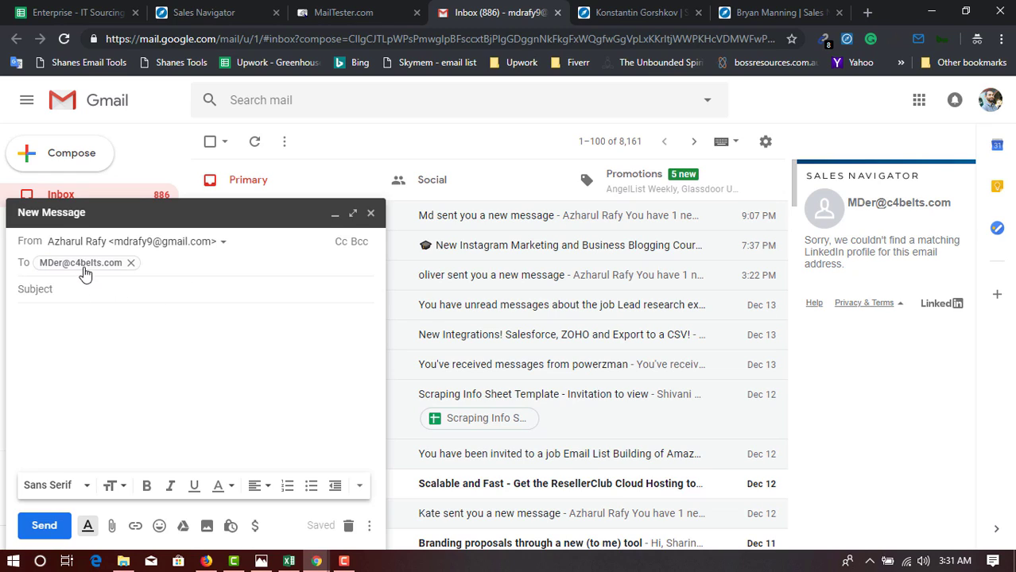
pyautogui.moveTo(72, 266)
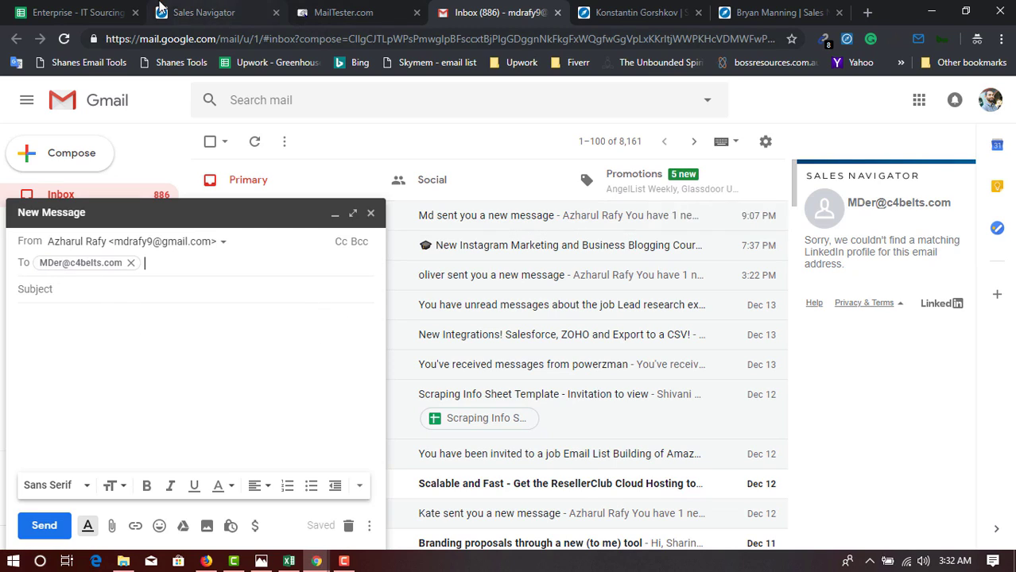
pyautogui.click(292, 562)
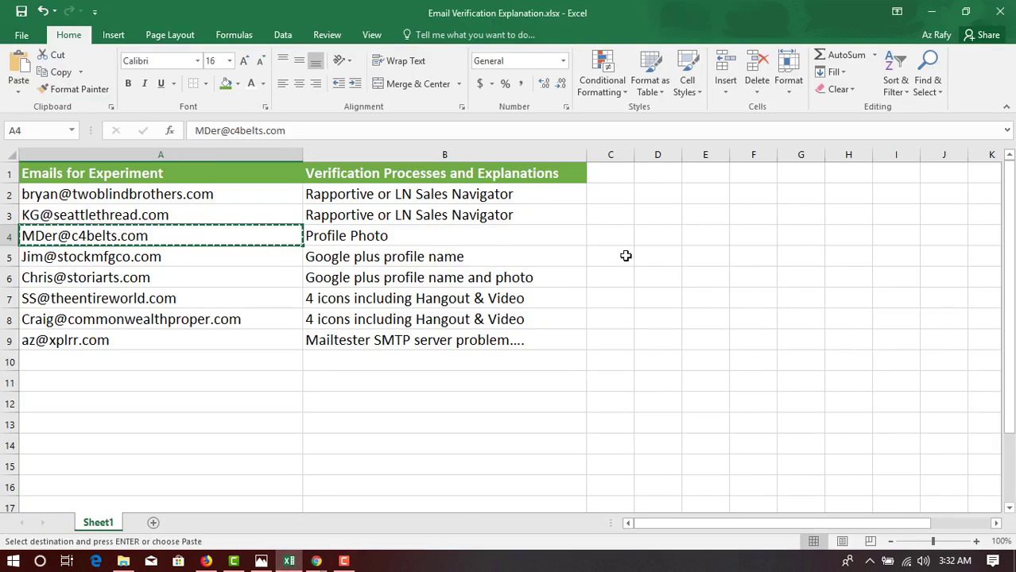
pyautogui.doubleClick(386, 236)
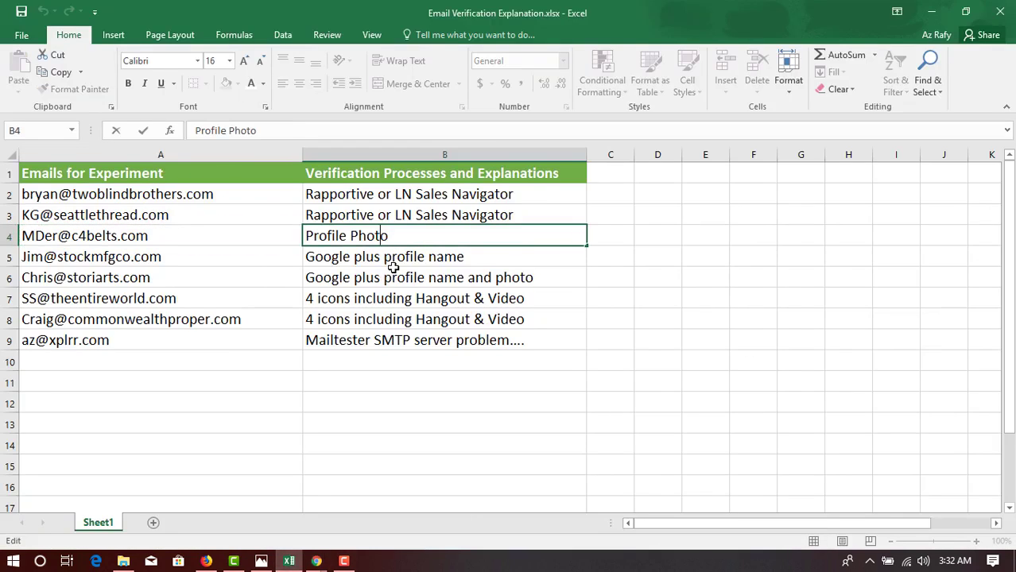
pyautogui.click(342, 264)
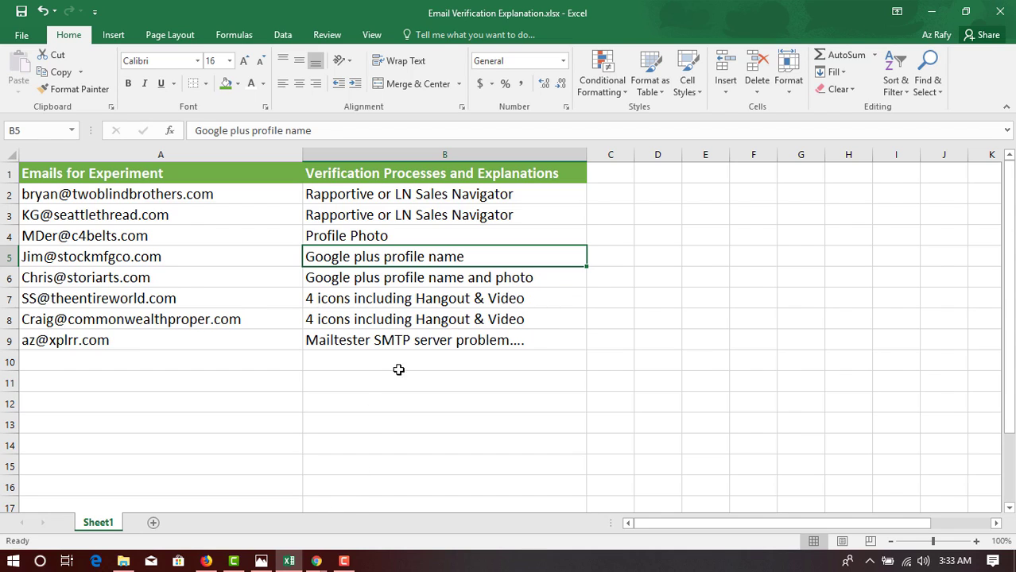
pyautogui.moveTo(317, 561)
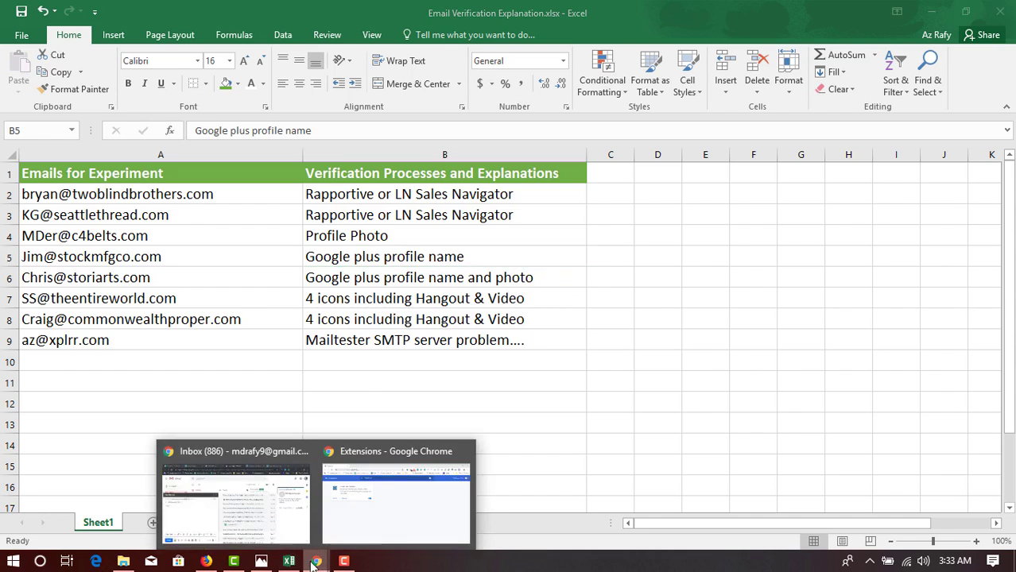
pyautogui.click(232, 509)
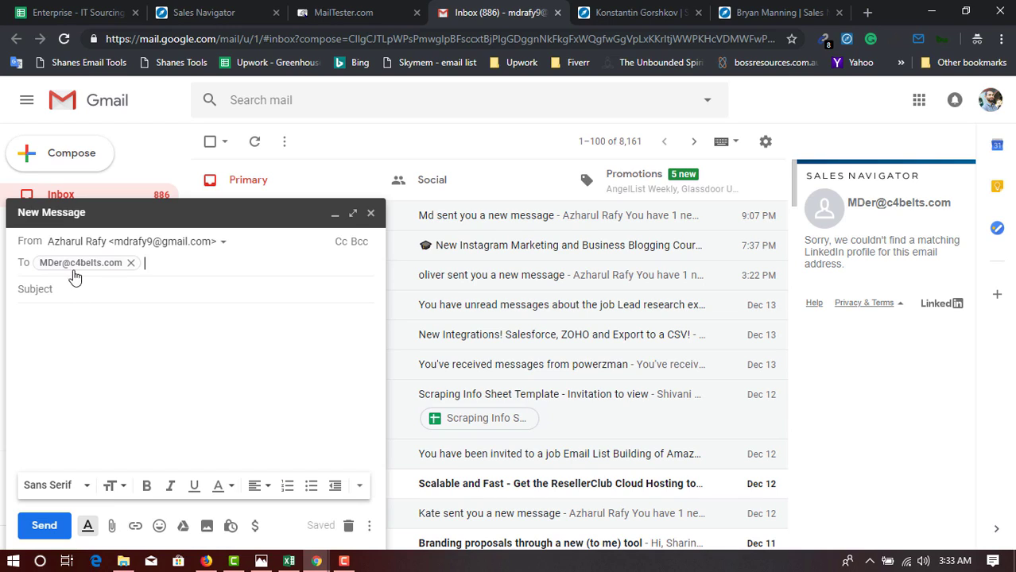
pyautogui.moveTo(70, 275)
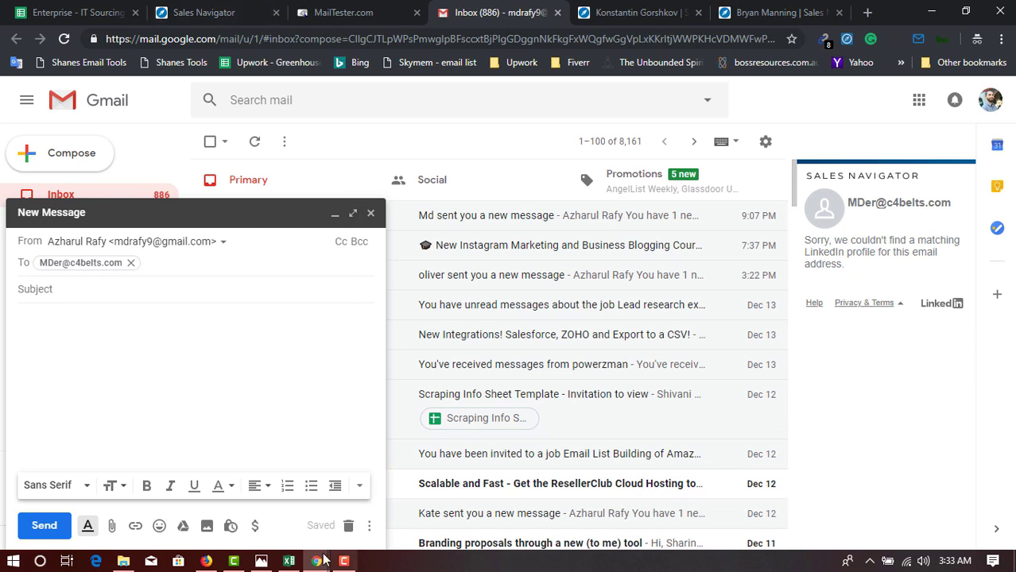
pyautogui.click(289, 562)
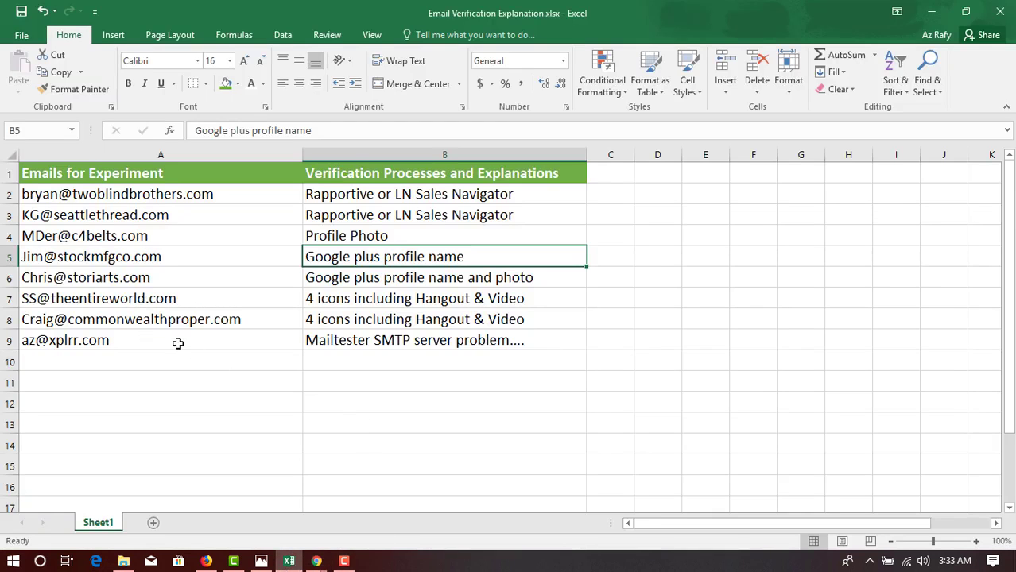
# Copy the A5 address and paste it into the Gmail draft, replacing the old recipient.
pyautogui.click(61, 261)
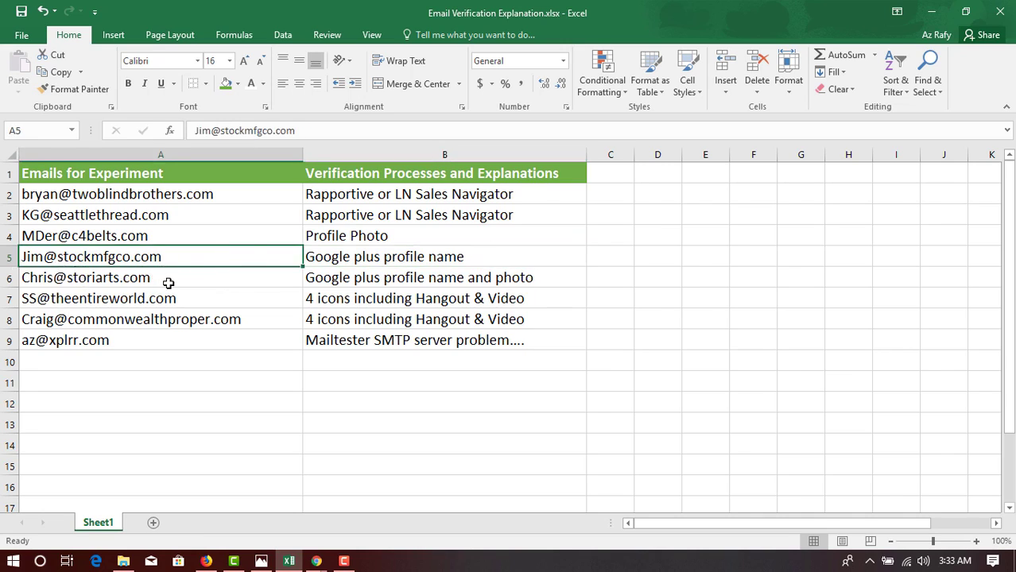
pyautogui.hotkey('ctrl', 'c')
pyautogui.moveTo(324, 562)
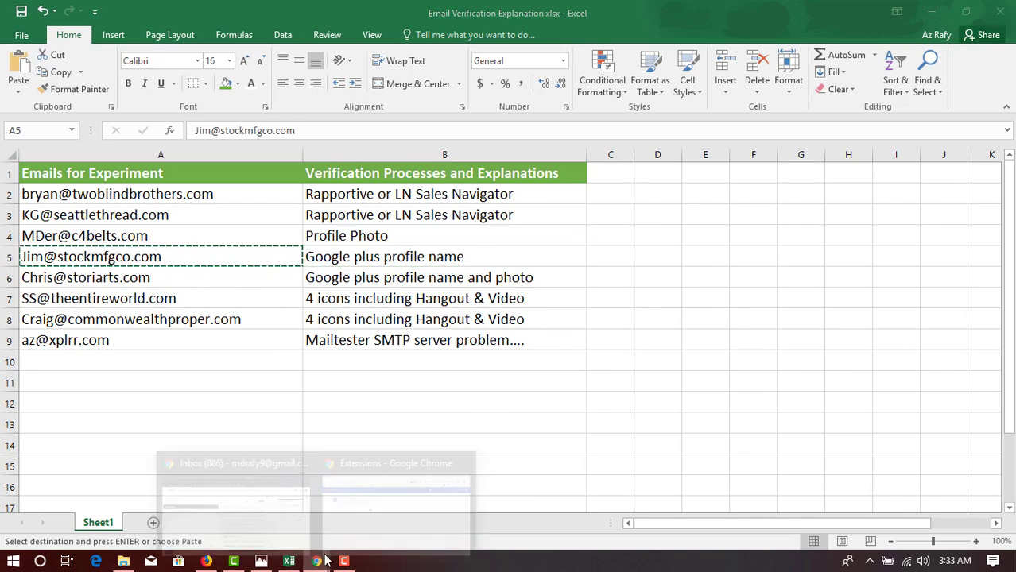
pyautogui.click(261, 475)
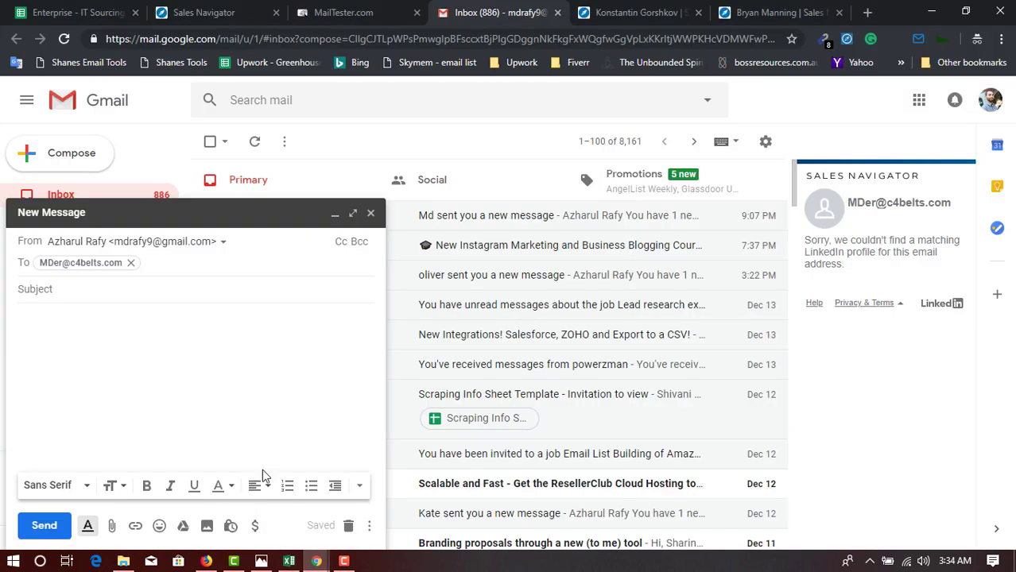
pyautogui.click(130, 263)
pyautogui.hotkey('ctrl', 'v')
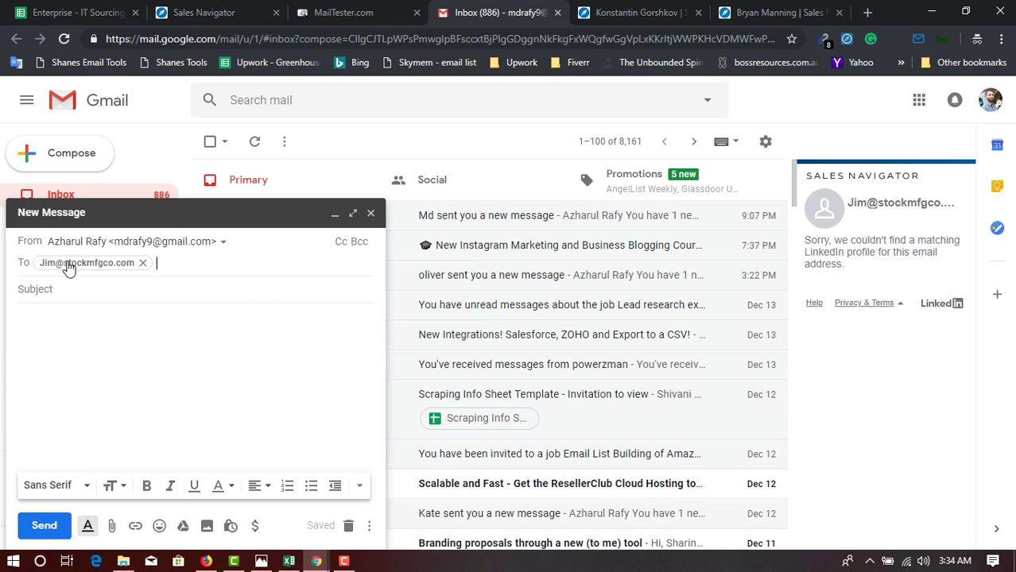
# Select the contact's full Google profile name on the recipient's contact card.
pyautogui.moveTo(80, 268)
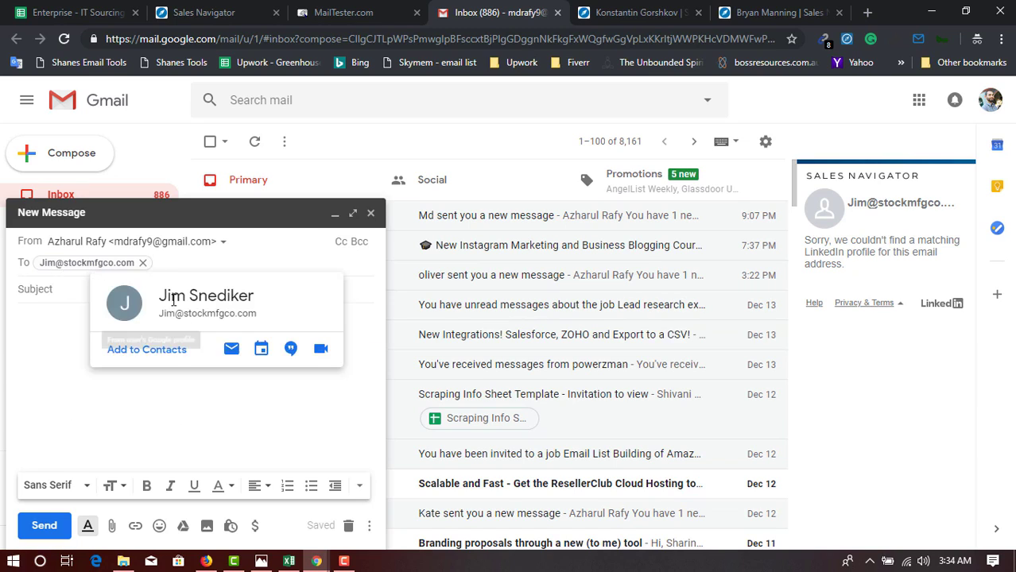
pyautogui.moveTo(159, 298); pyautogui.dragTo(239, 300)
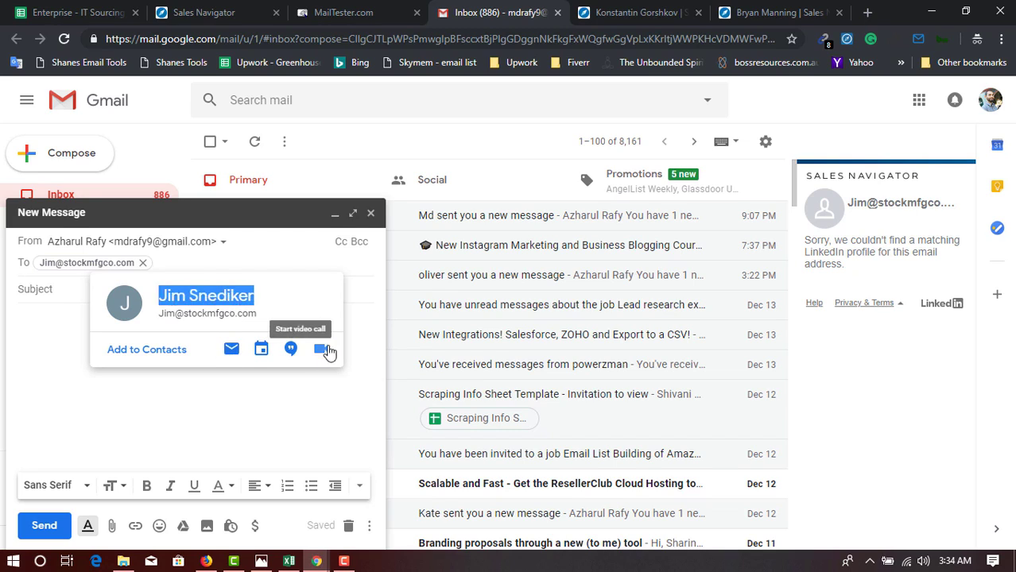
pyautogui.click(204, 296)
pyautogui.moveTo(162, 295); pyautogui.dragTo(218, 296)
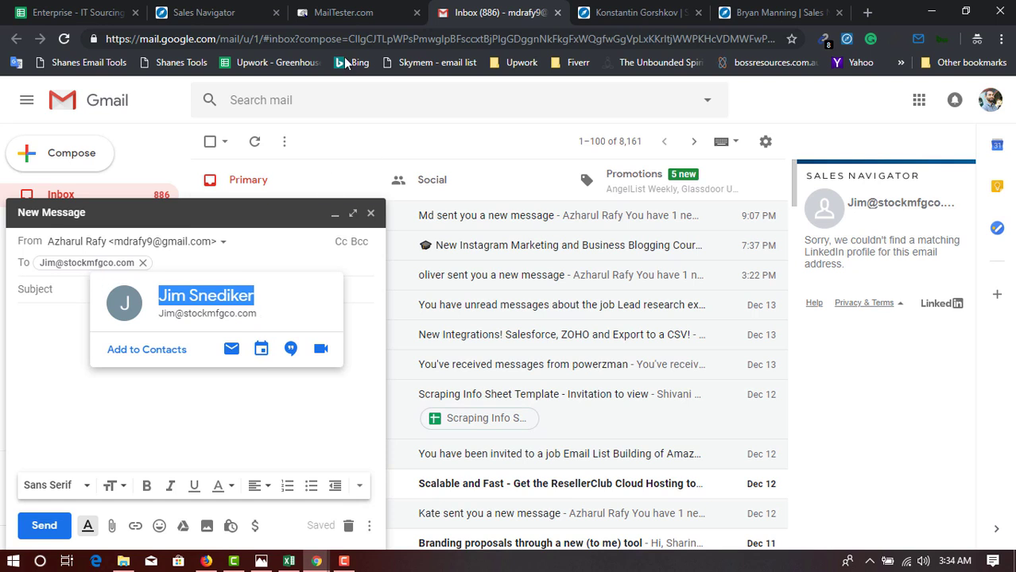
# Copy the draft's recipient address into MailTester.com and check it; it is reported valid.
pyautogui.click(343, 12)
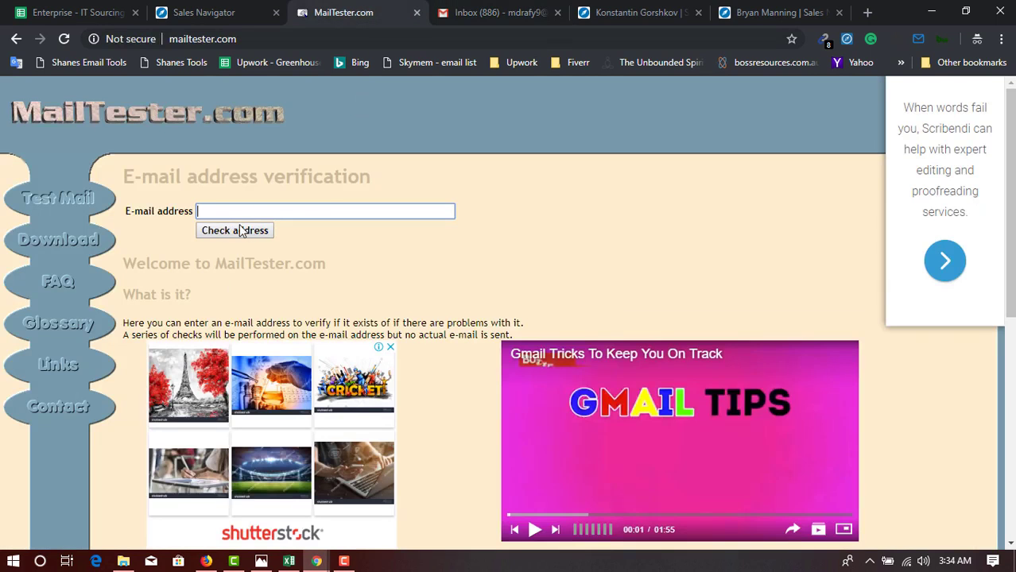
pyautogui.click(497, 12)
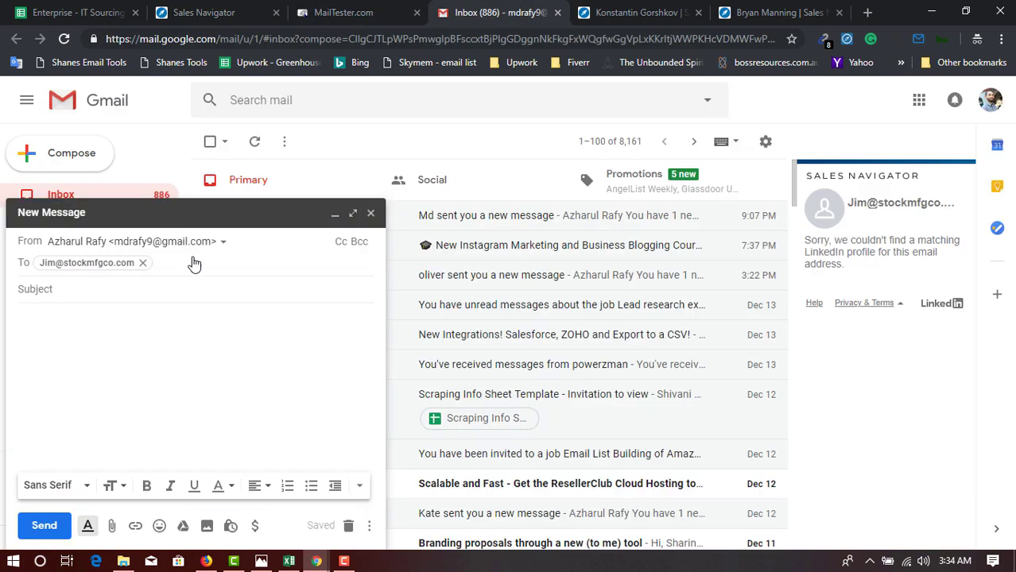
pyautogui.doubleClick(72, 265)
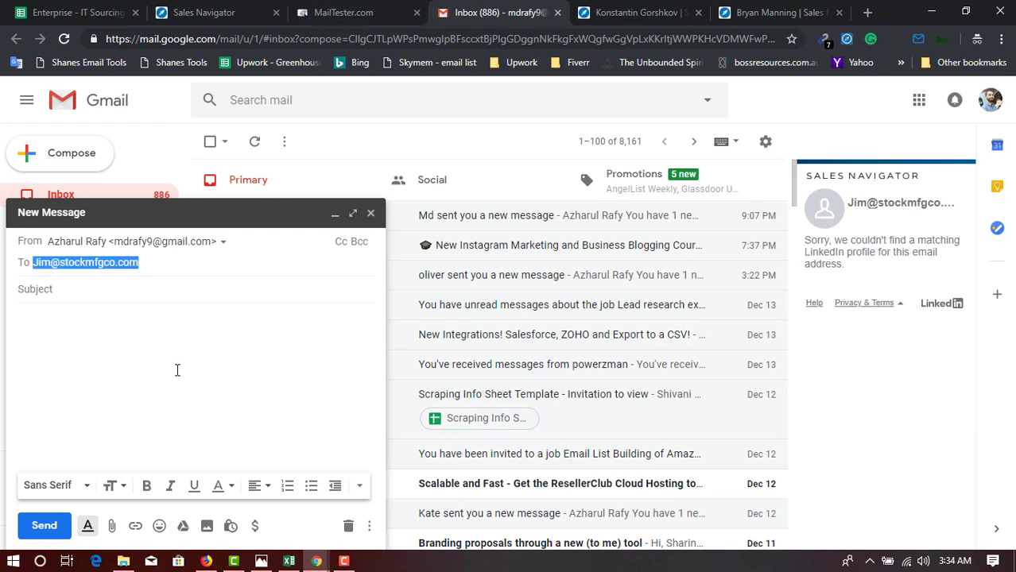
pyautogui.click(344, 12)
pyautogui.click(275, 211)
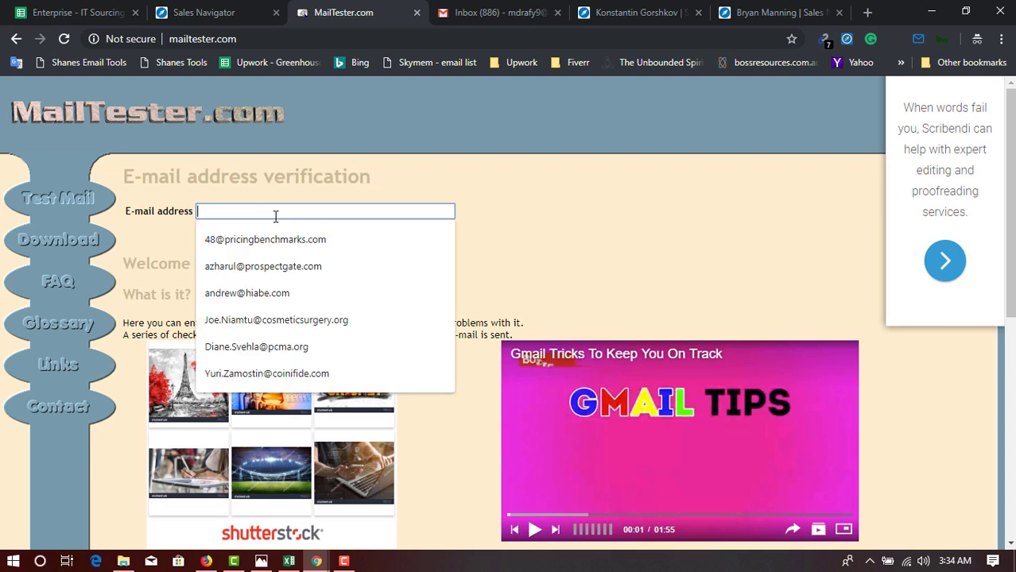
pyautogui.hotkey('ctrl', 'v')
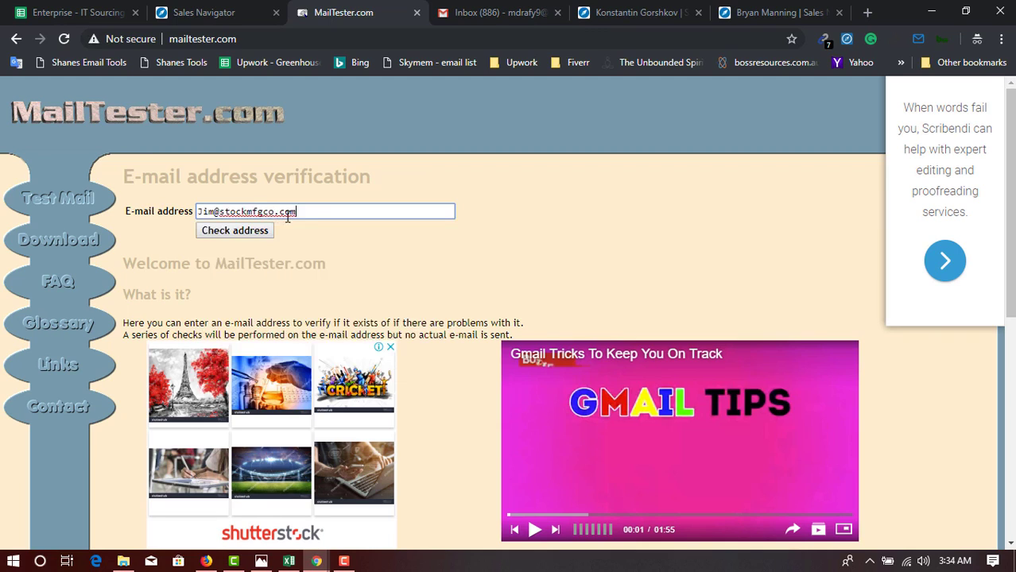
pyautogui.click(233, 237)
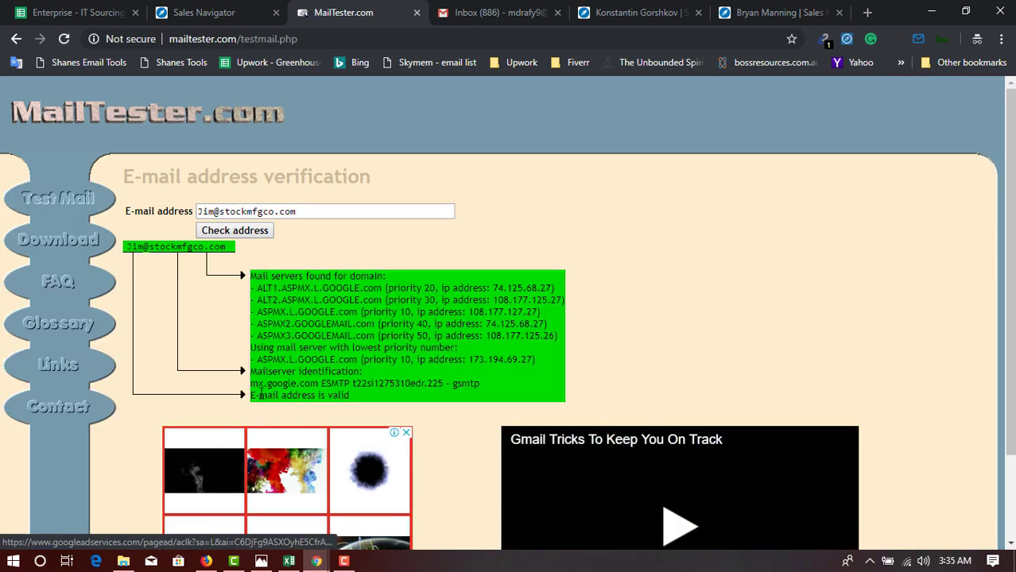
pyautogui.moveTo(349, 397); pyautogui.dragTo(251, 395)
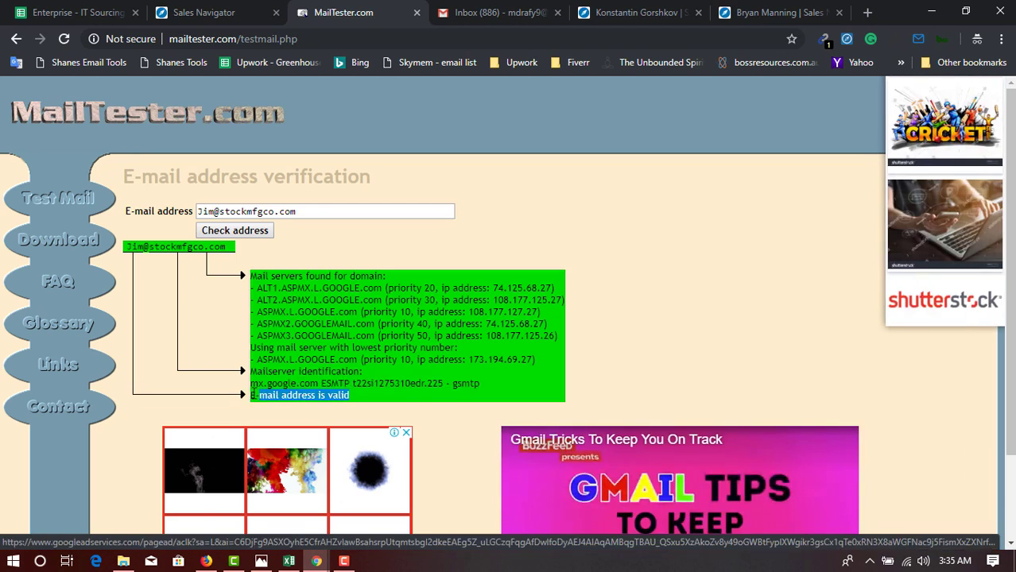
pyautogui.click(301, 381)
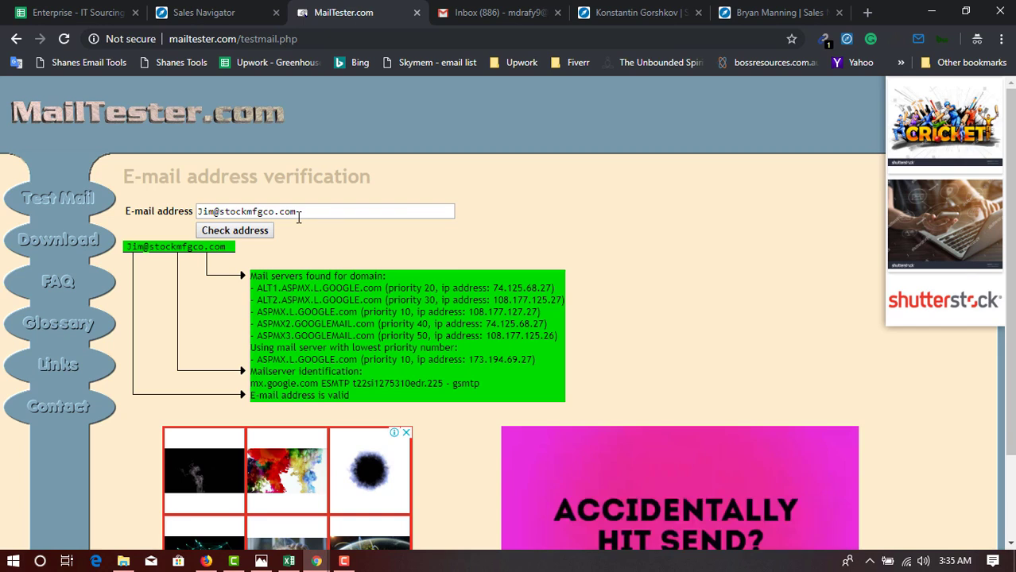
# Back in Gmail, restore the recipient chip and select the owner's full name on its contact card.
pyautogui.click(125, 8)
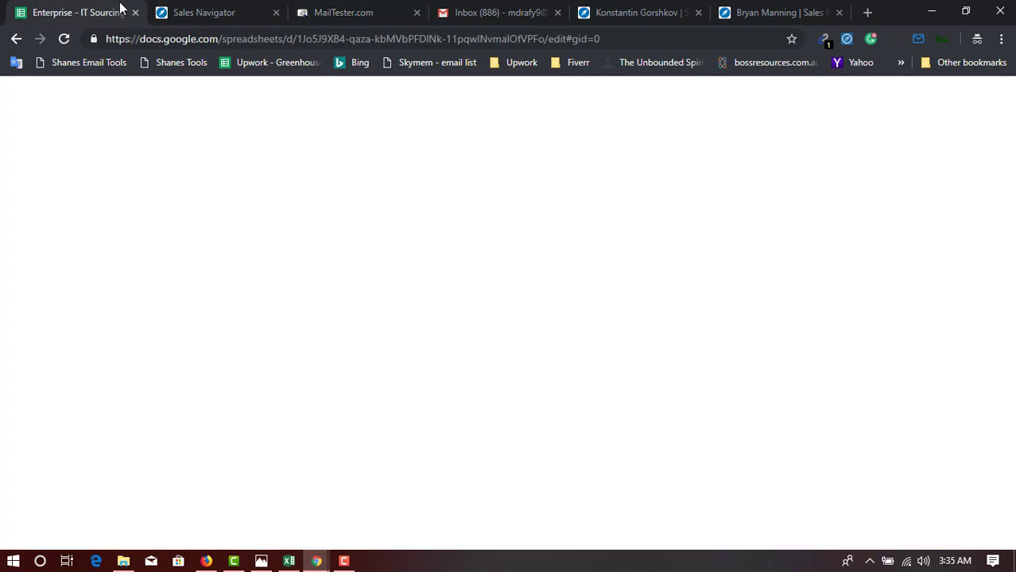
pyautogui.click(450, 10)
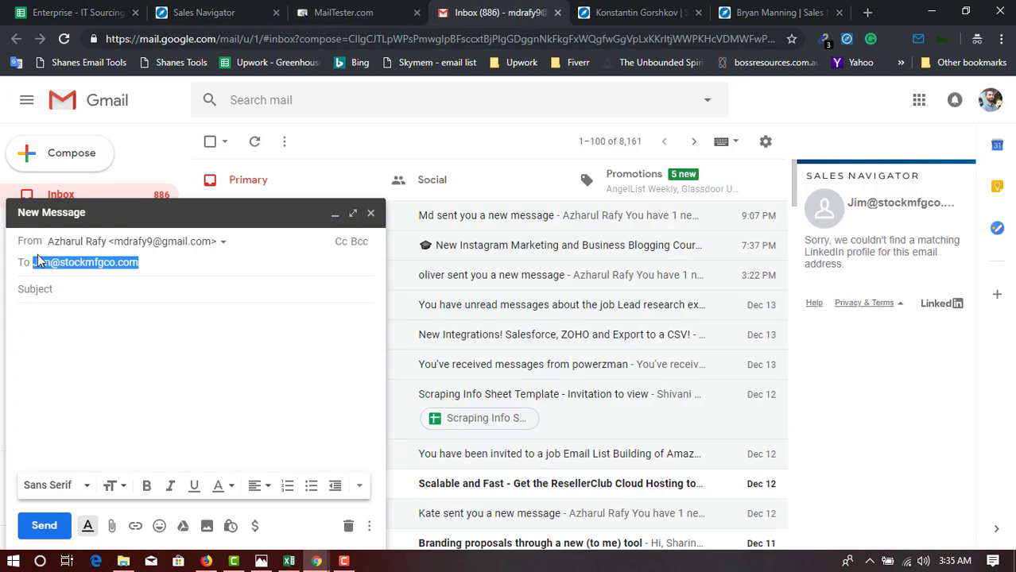
pyautogui.click(173, 267)
pyautogui.press('Return')
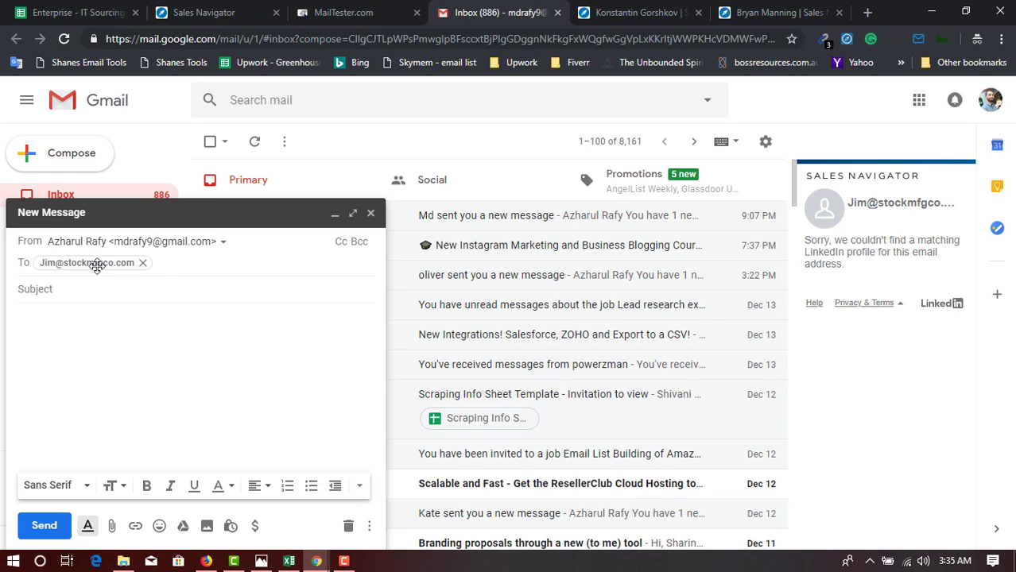
pyautogui.moveTo(97, 272)
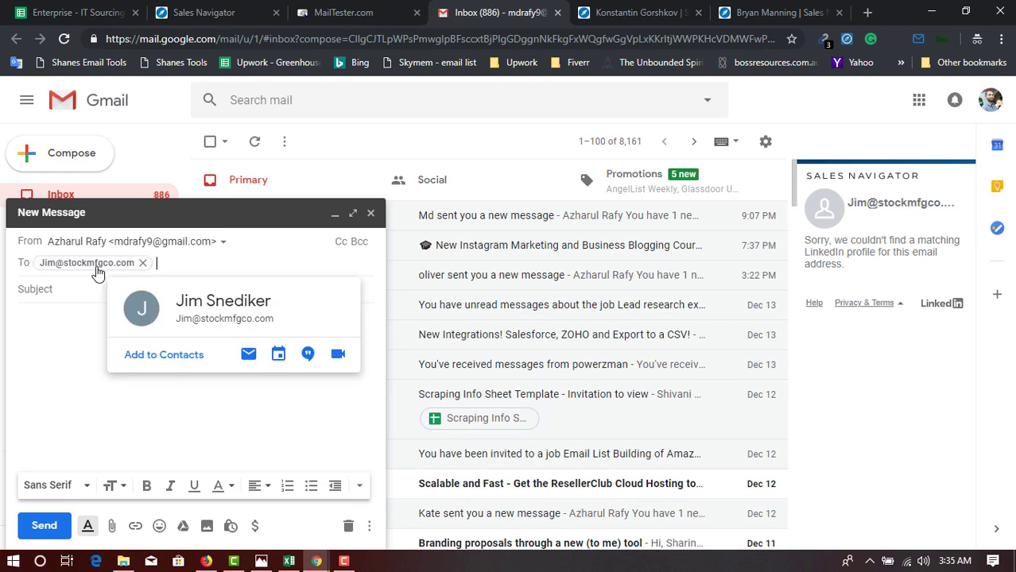
pyautogui.tripleClick(195, 305)
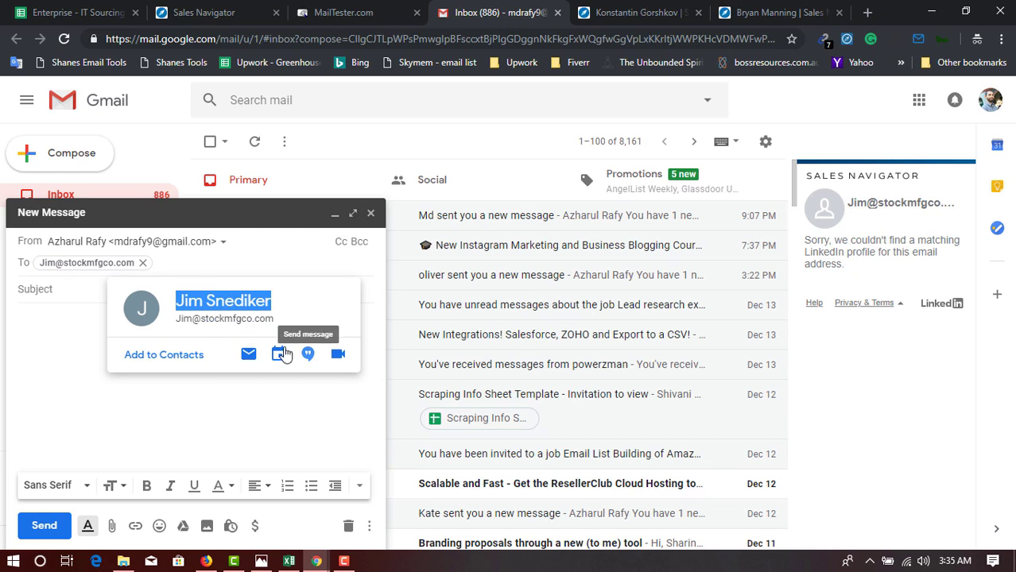
# Edit the draft's recipient by inserting 'ha' after the first name, leaving Sales Navigator without a match.
pyautogui.click(343, 10)
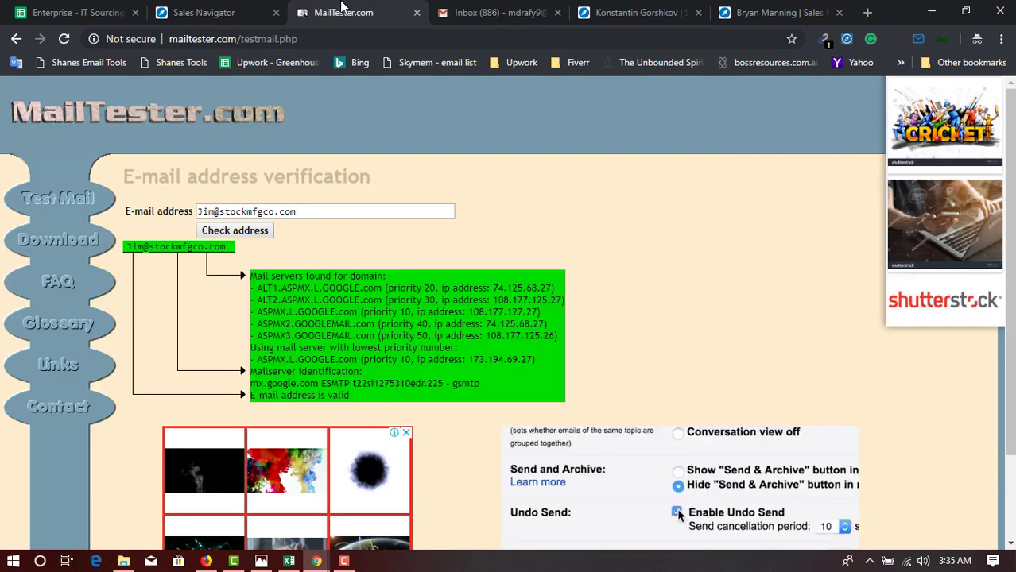
pyautogui.tripleClick(335, 211)
pyautogui.click(493, 12)
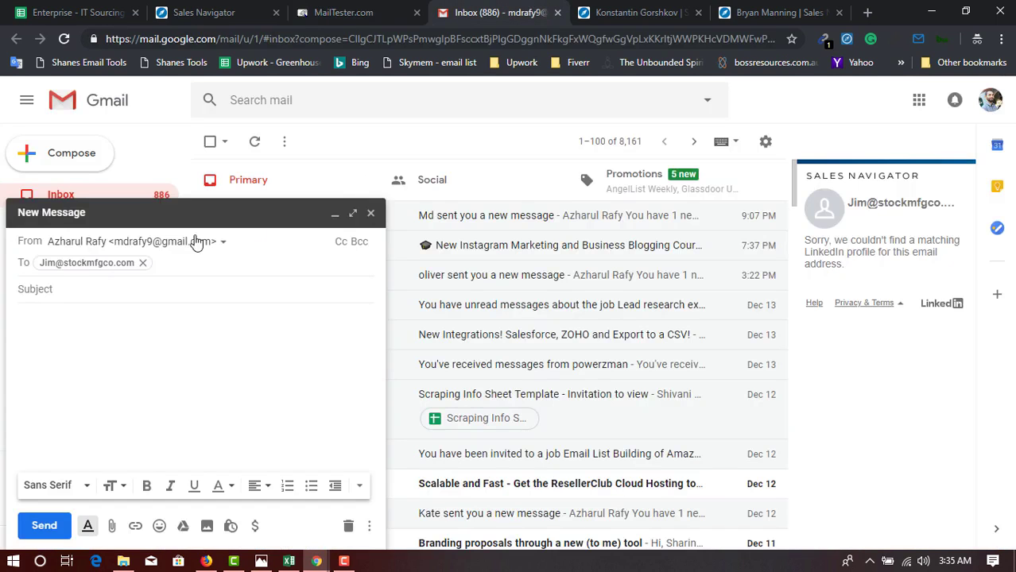
pyautogui.doubleClick(63, 264)
pyautogui.click(51, 264)
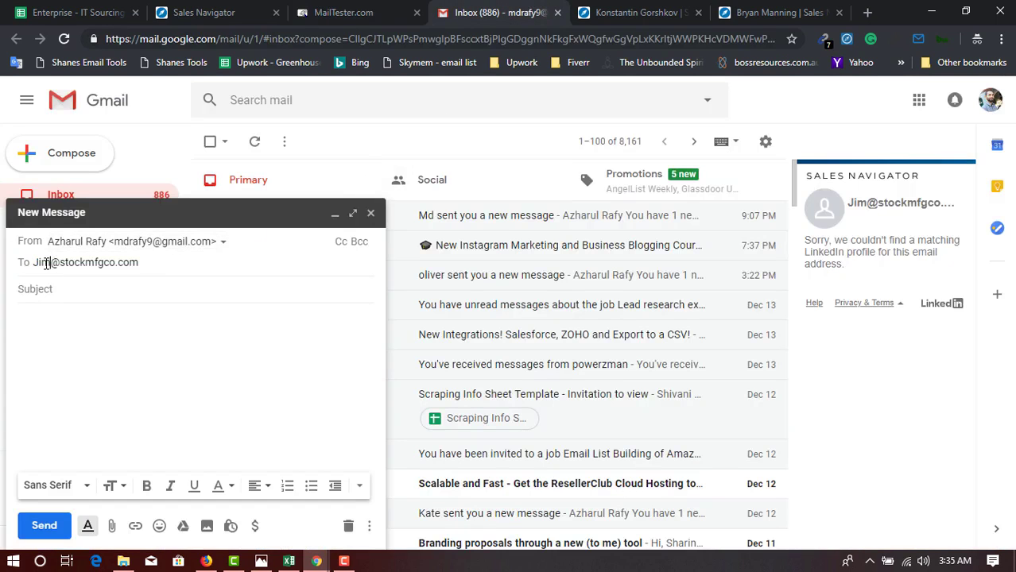
pyautogui.doubleClick(46, 265)
pyautogui.click(51, 267)
pyautogui.write('ha')
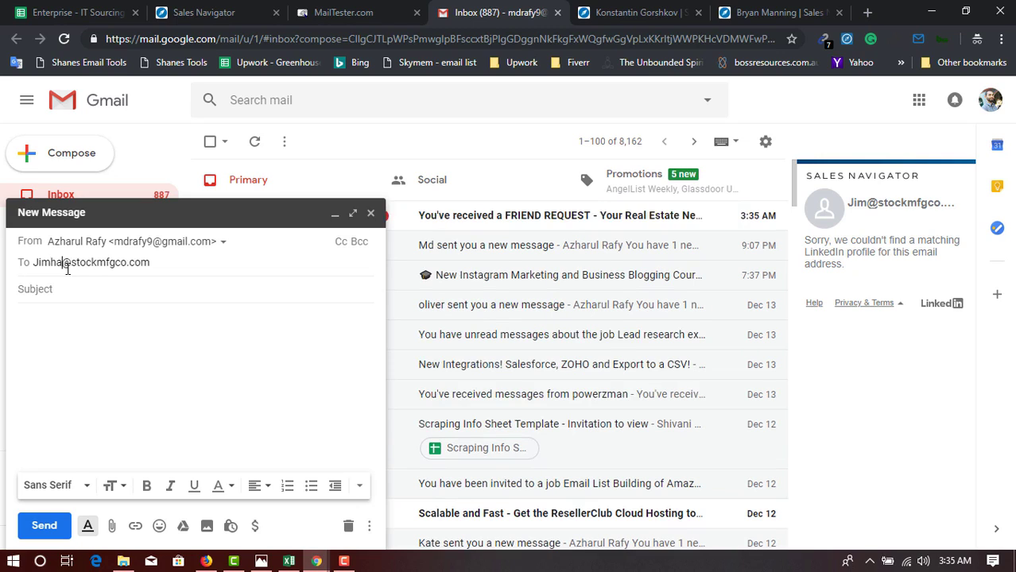
pyautogui.press('Return')
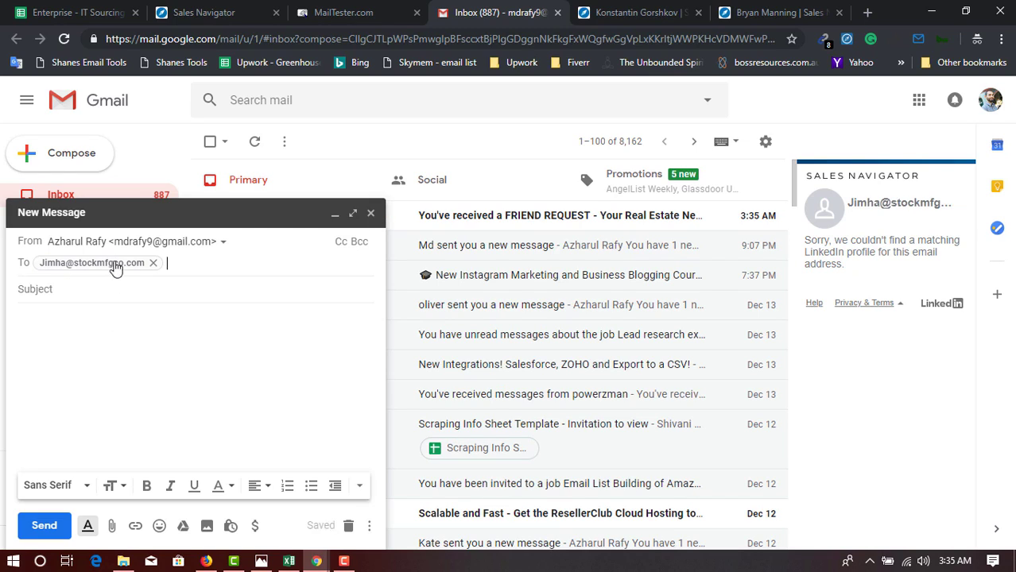
pyautogui.moveTo(116, 268)
pyautogui.click(344, 12)
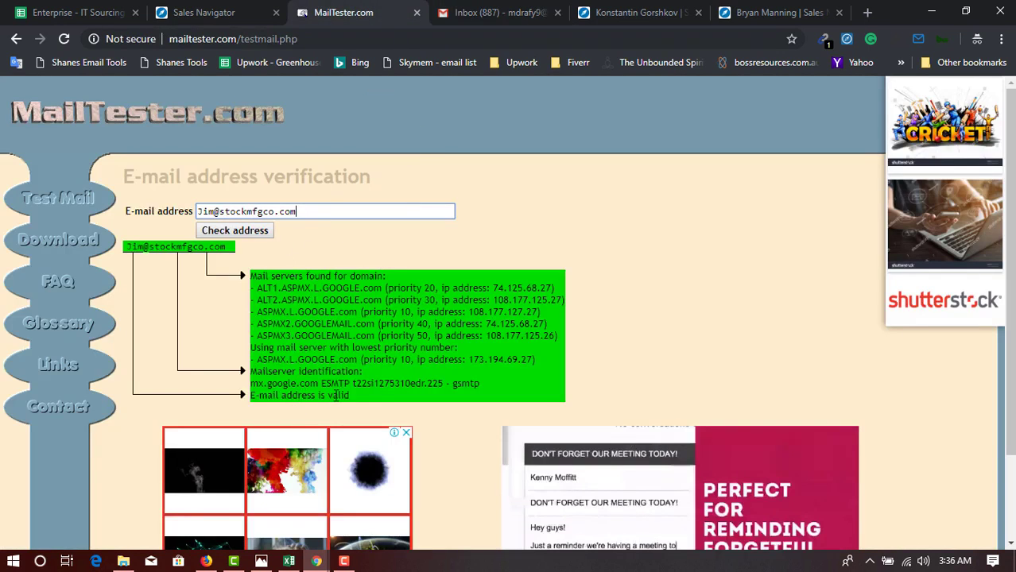
# Check the altered address in MailTester.com, which reports it does not exist on this server.
pyautogui.moveTo(349, 395)
pyautogui.mouseDown()
pyautogui.moveTo(257, 392)
pyautogui.moveTo(350, 395)
pyautogui.mouseUp()
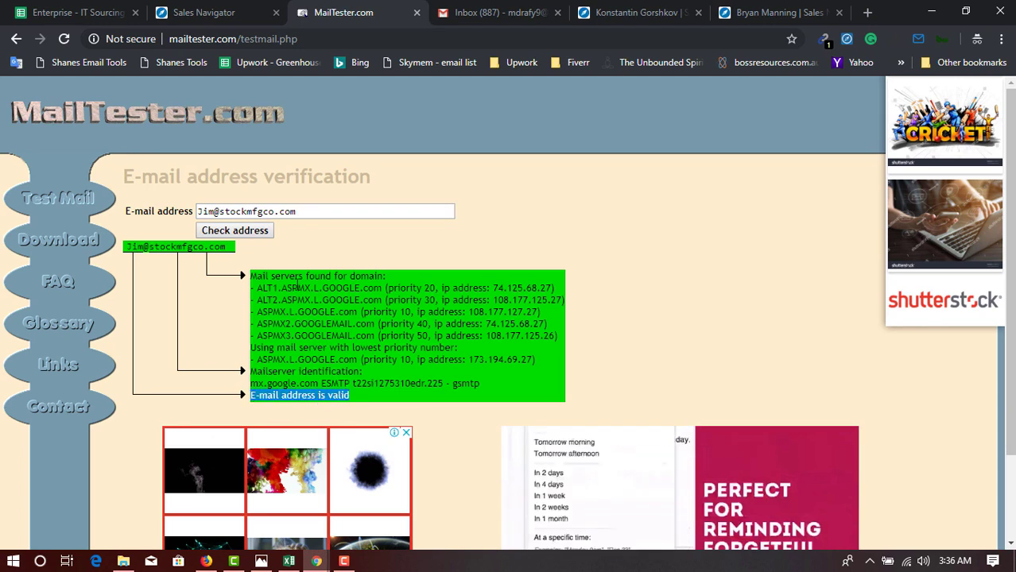
pyautogui.click(311, 205)
pyautogui.hotkey('ctrl', 'a')
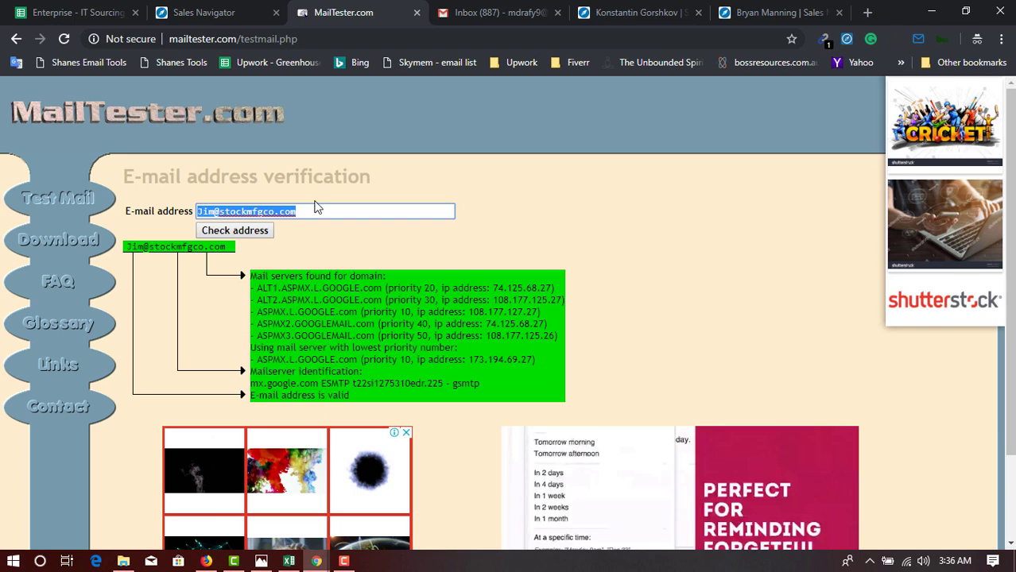
pyautogui.hotkey('ctrl', 'v')
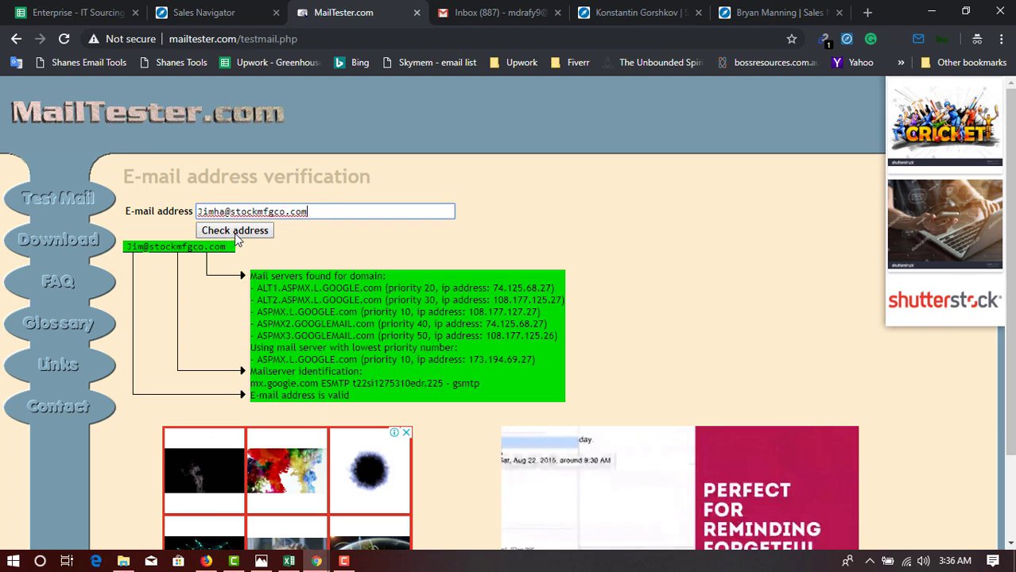
pyautogui.click(236, 232)
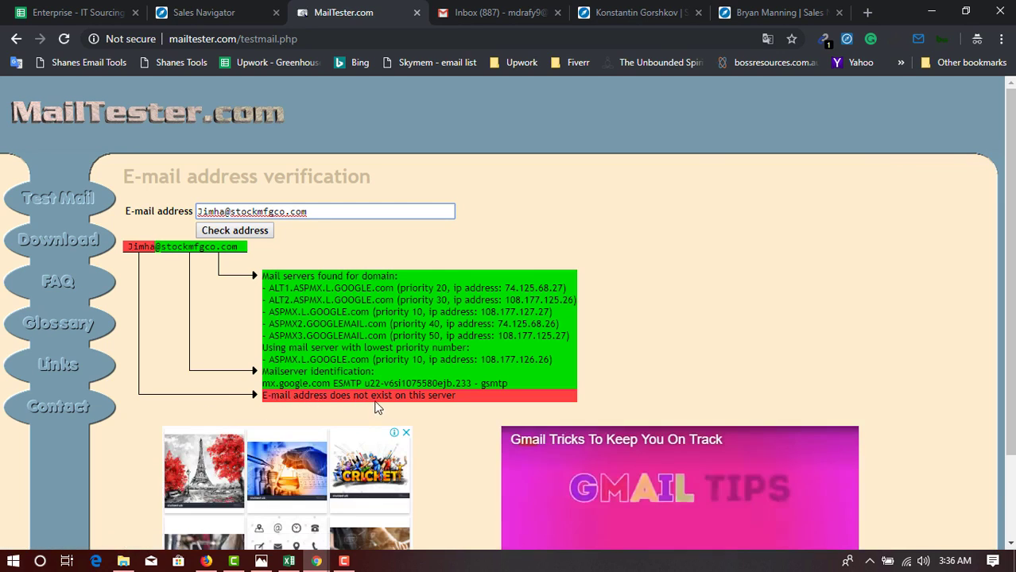
pyautogui.click(449, 397)
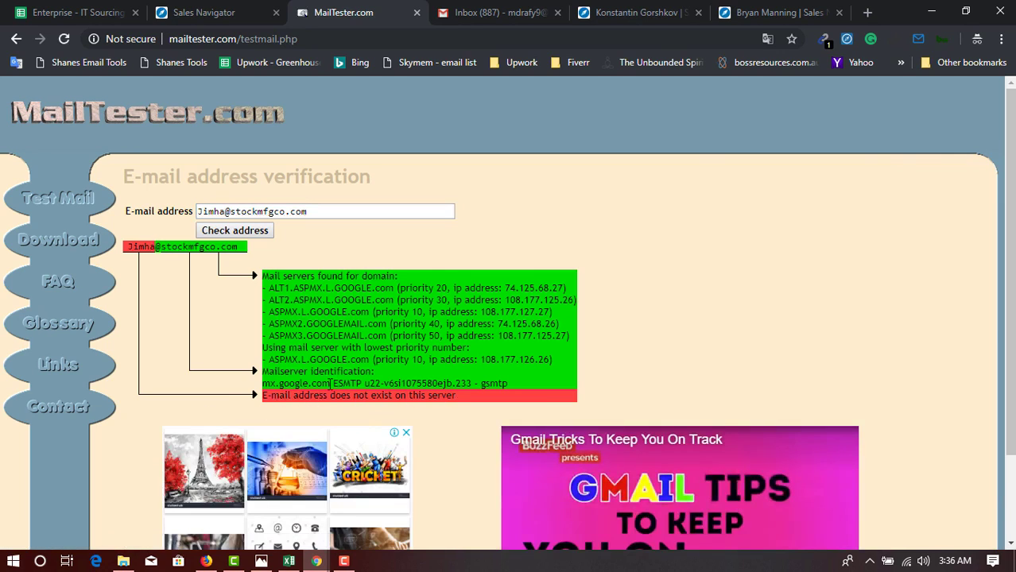
pyautogui.click(325, 213)
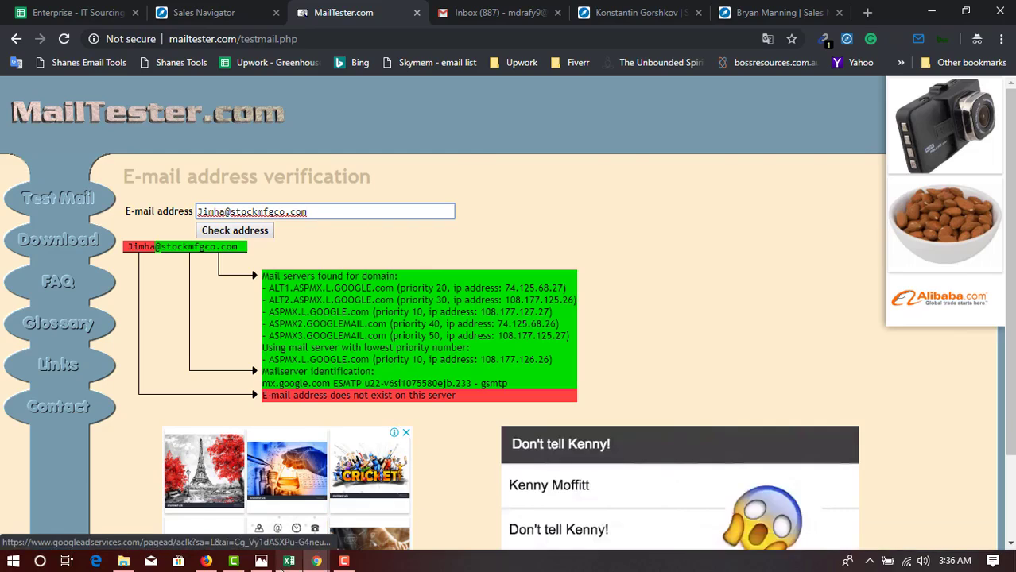
pyautogui.click(289, 561)
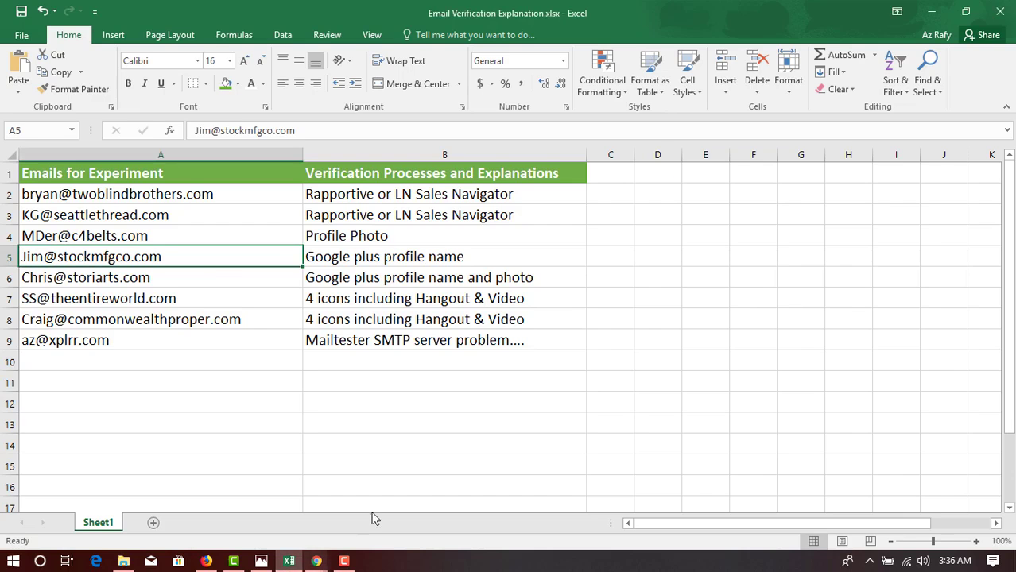
# Replace the draft's recipient with the address copied from cell A6.
pyautogui.click(396, 258)
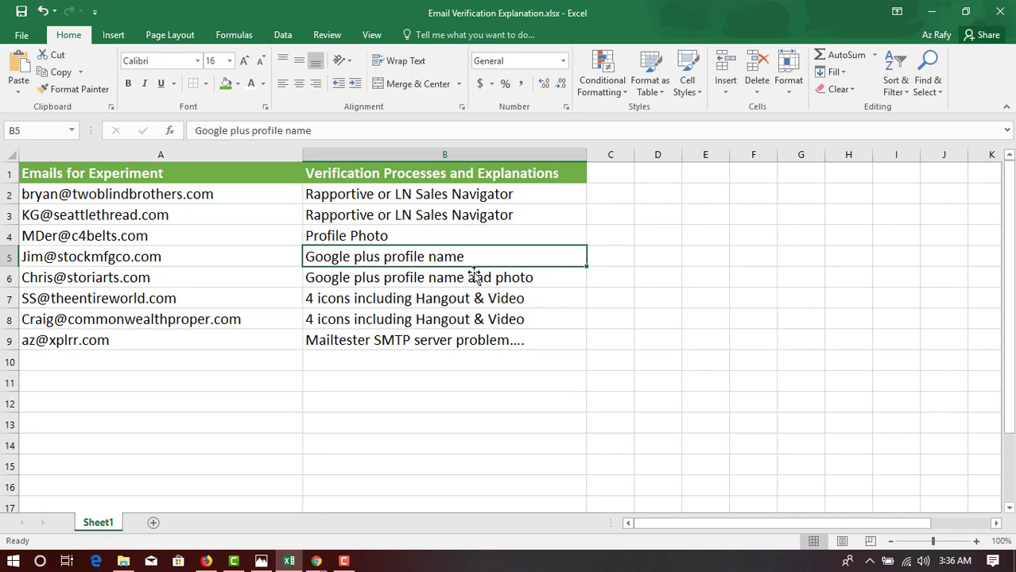
pyautogui.click(76, 277)
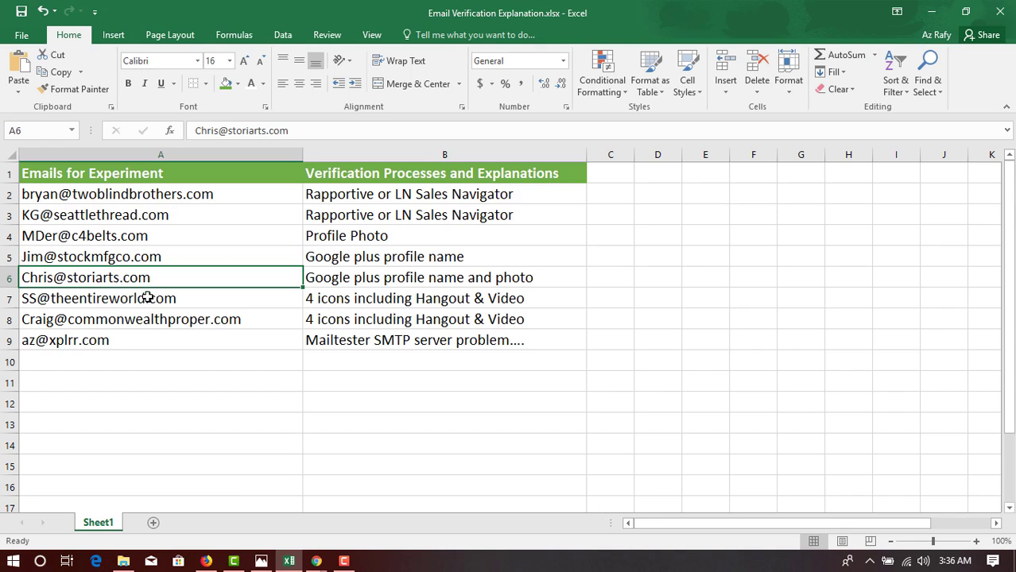
pyautogui.hotkey('ctrl', 'c')
pyautogui.moveTo(316, 561)
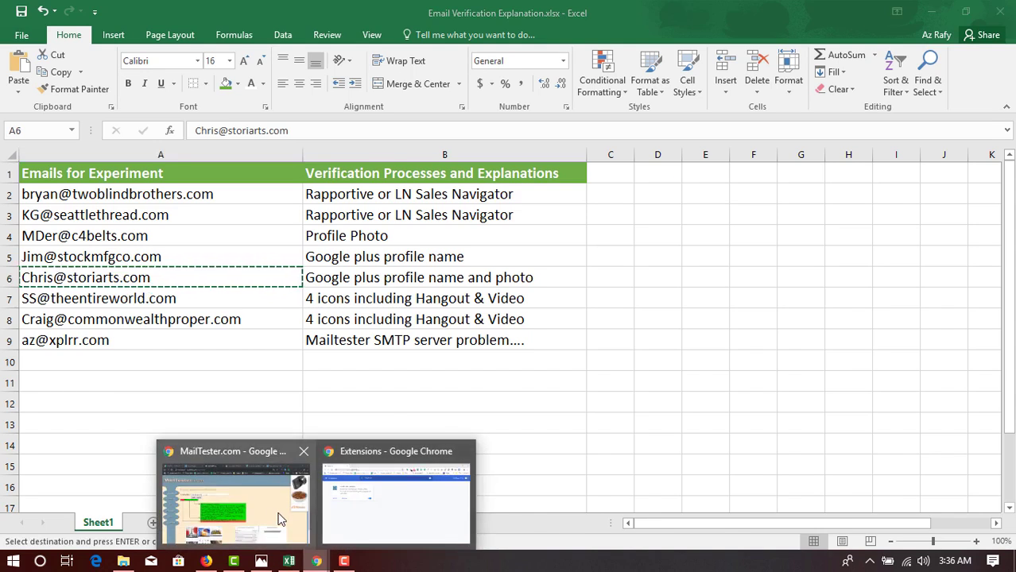
pyautogui.click(262, 501)
pyautogui.click(491, 7)
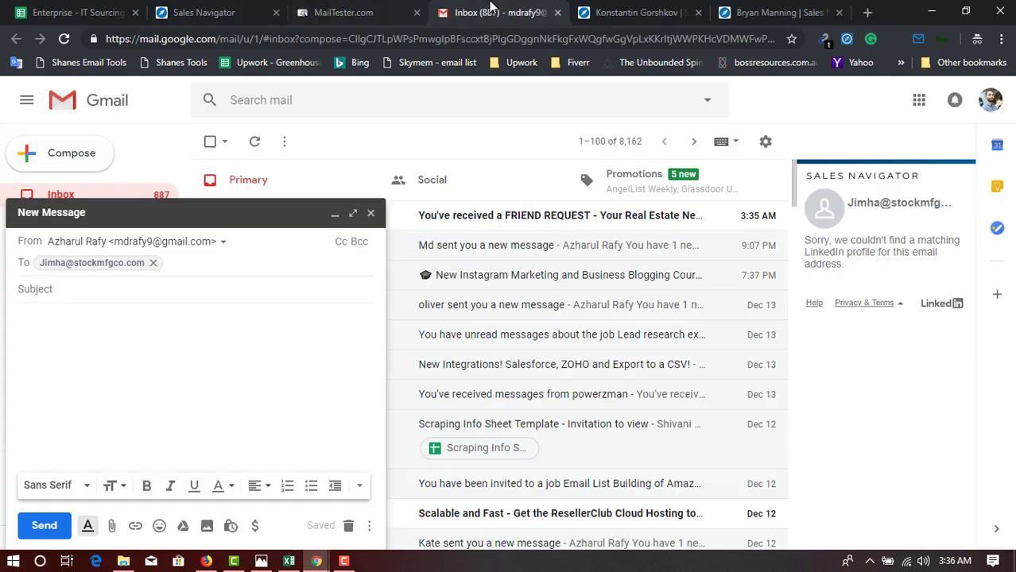
pyautogui.click(153, 263)
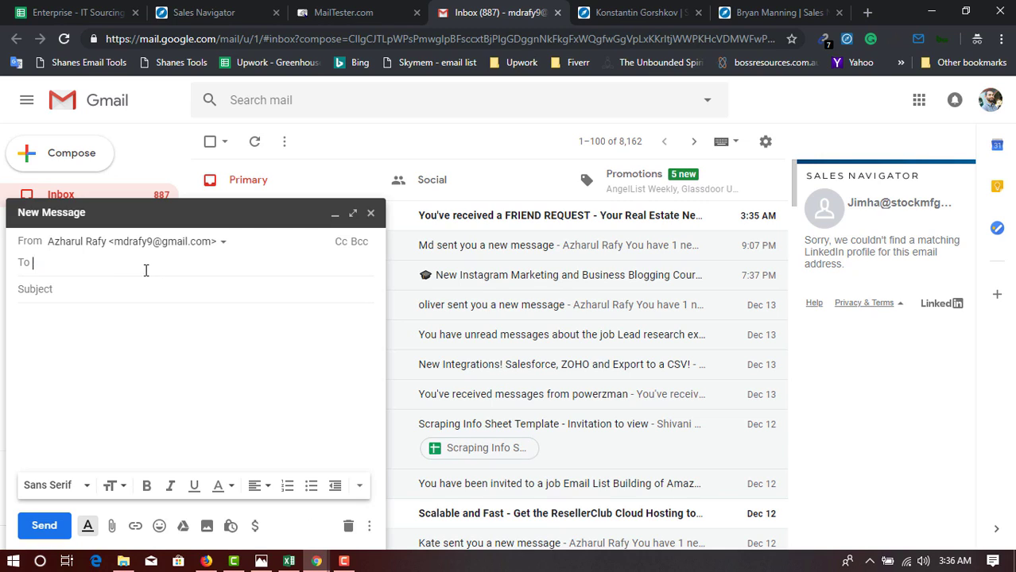
pyautogui.hotkey('ctrl', 'v')
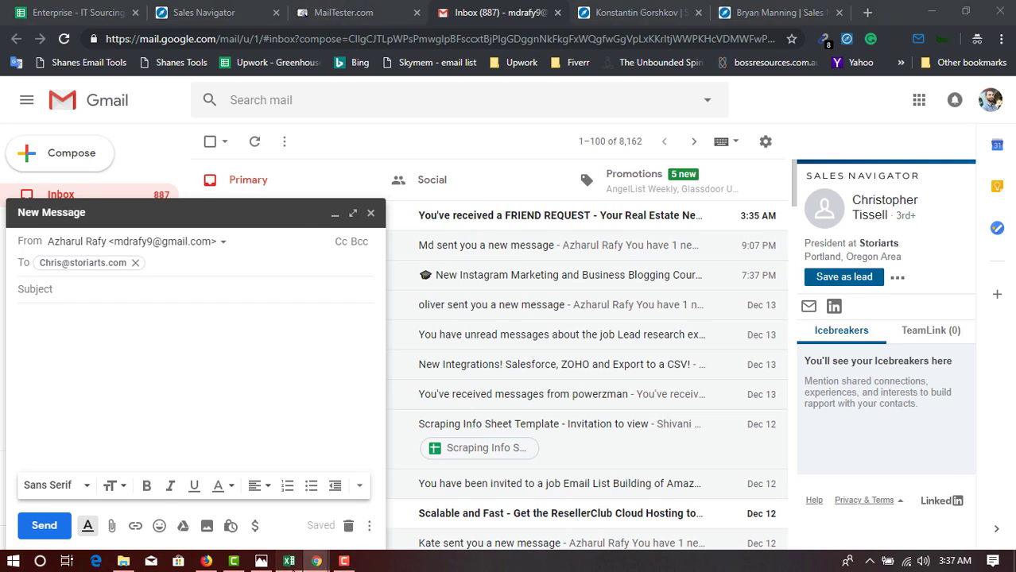
# Compare Excel's B6 note with the Sales Navigator match, Storiarts' president.
pyautogui.click(289, 562)
pyautogui.click(398, 278)
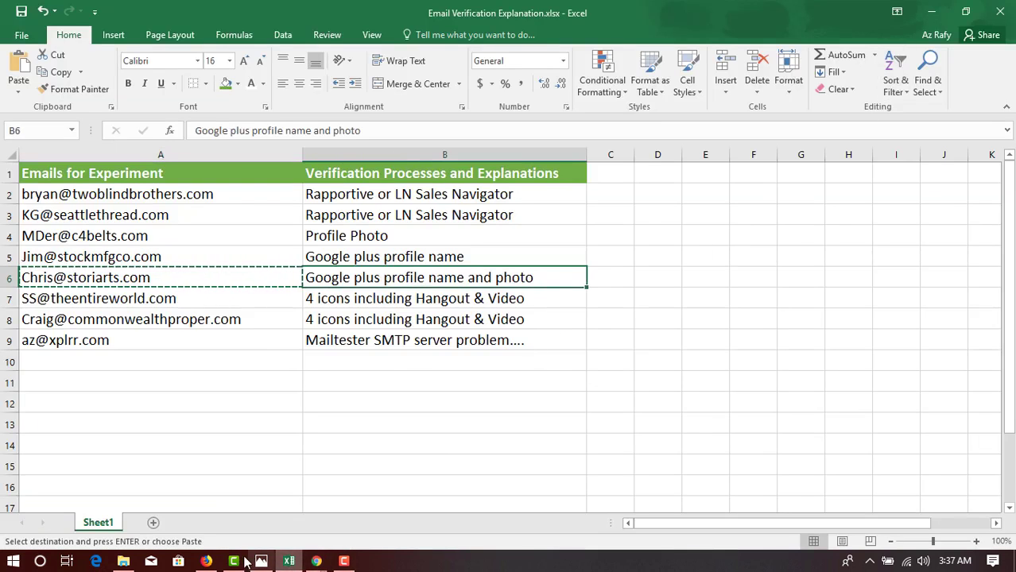
pyautogui.moveTo(316, 563)
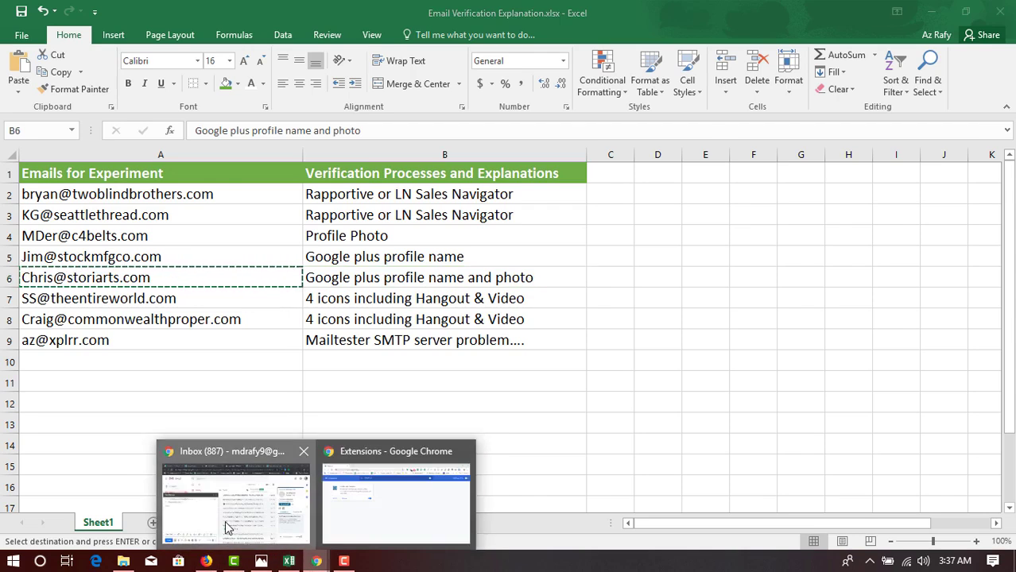
pyautogui.click(230, 509)
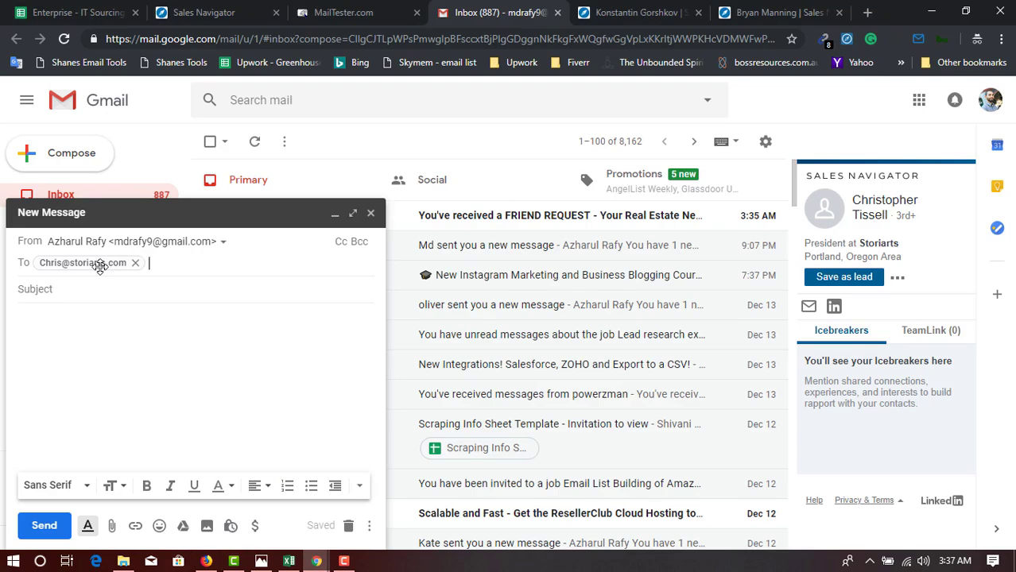
# Select the owner's full name on the A6 recipient's contact card to compare with B6.
pyautogui.moveTo(100, 266)
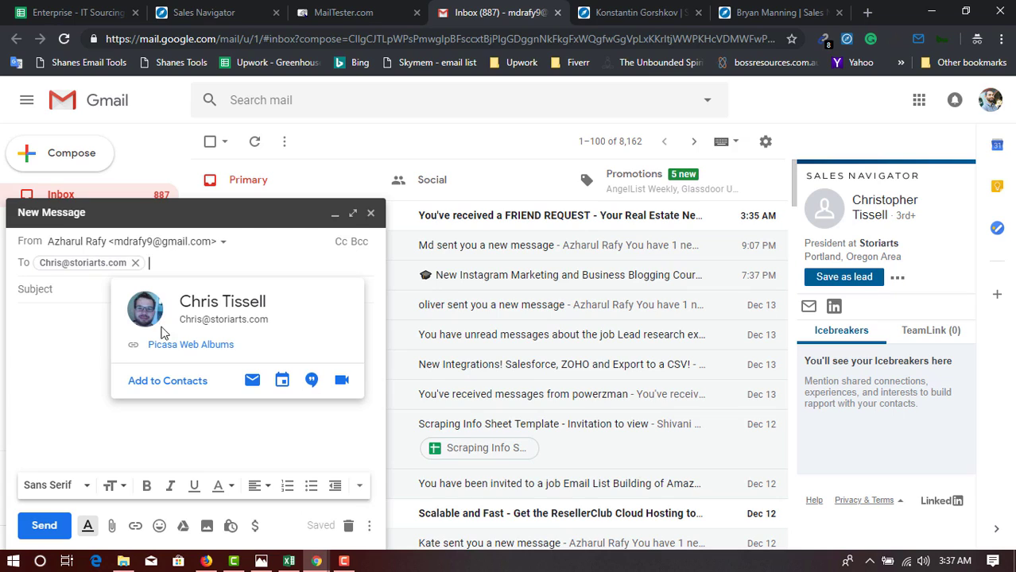
pyautogui.doubleClick(200, 301)
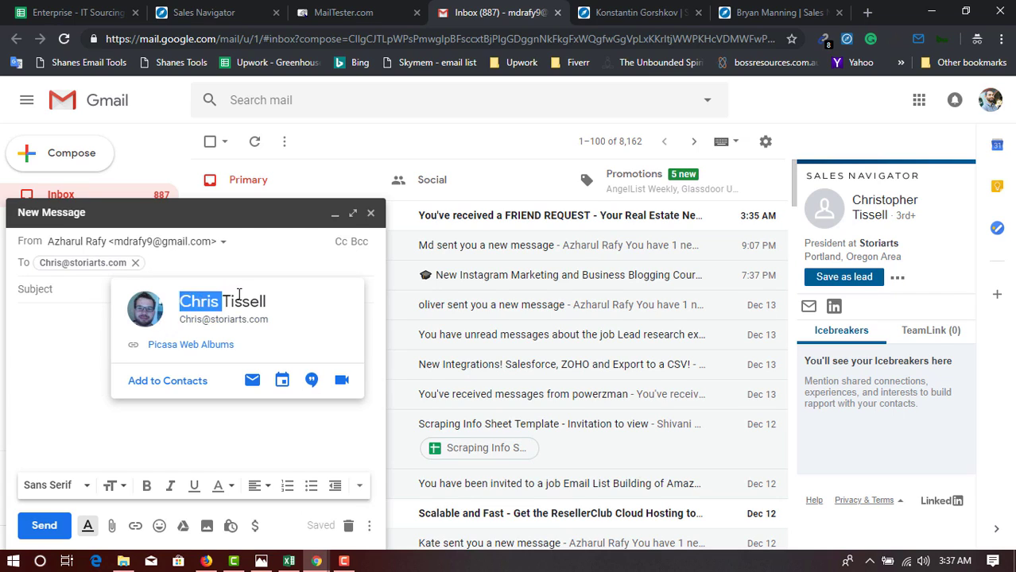
pyautogui.tripleClick(245, 299)
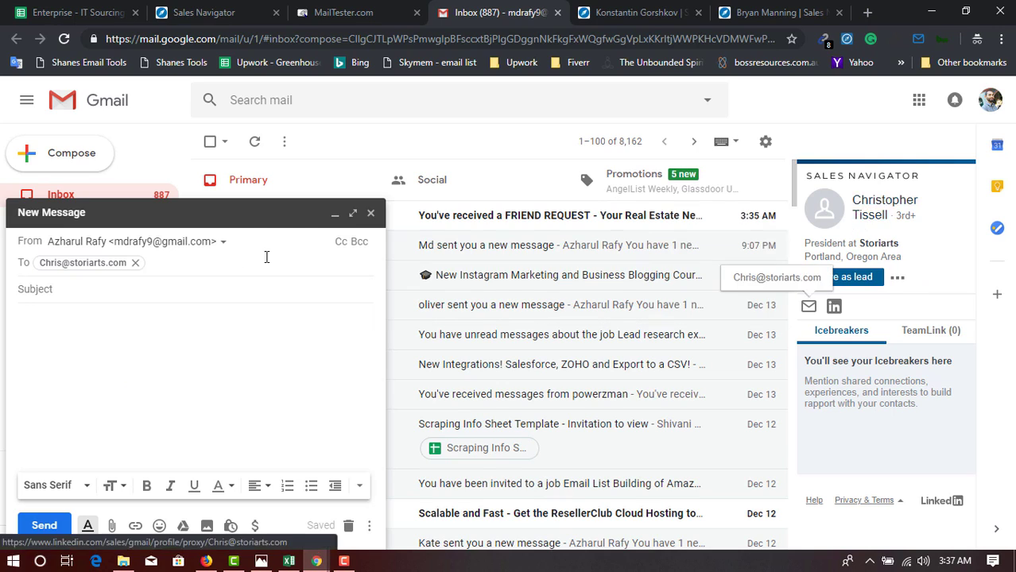
pyautogui.moveTo(83, 265)
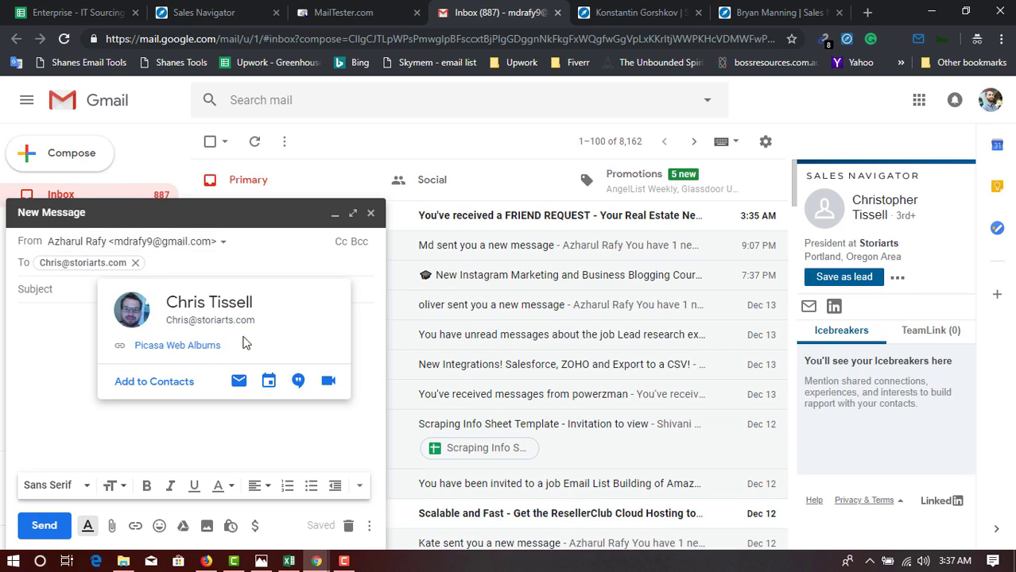
pyautogui.tripleClick(236, 297)
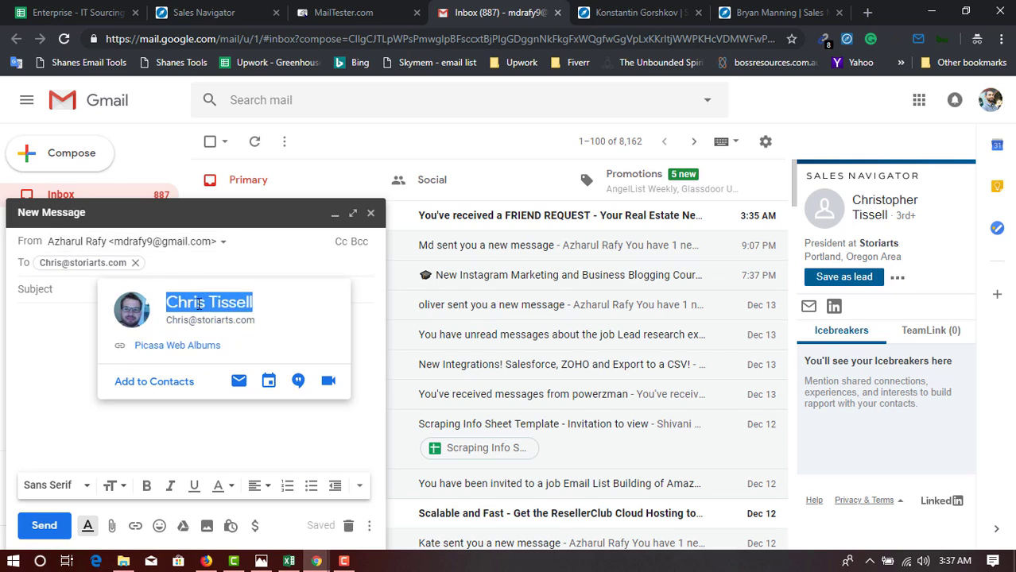
pyautogui.tripleClick(198, 305)
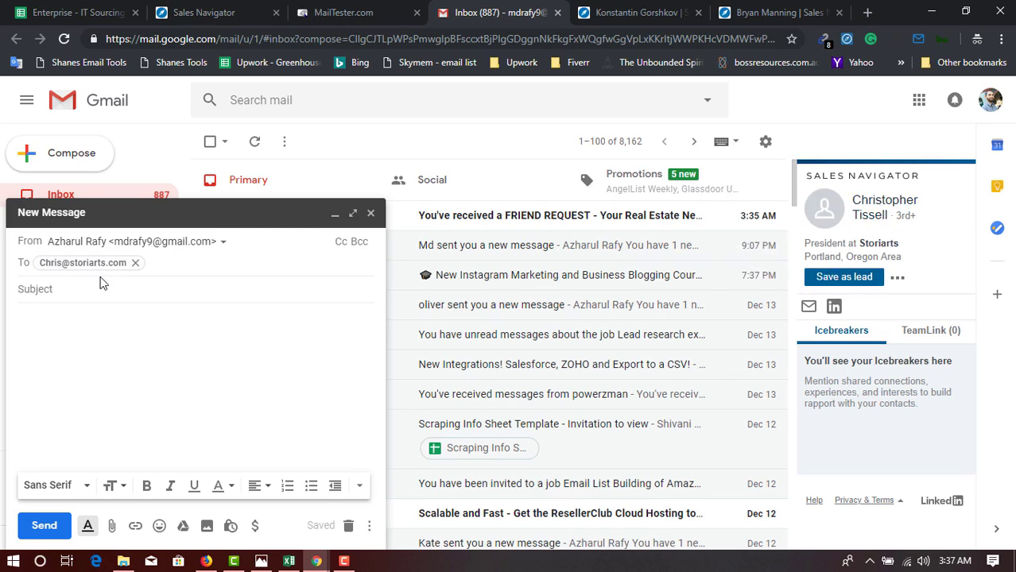
pyautogui.click(289, 561)
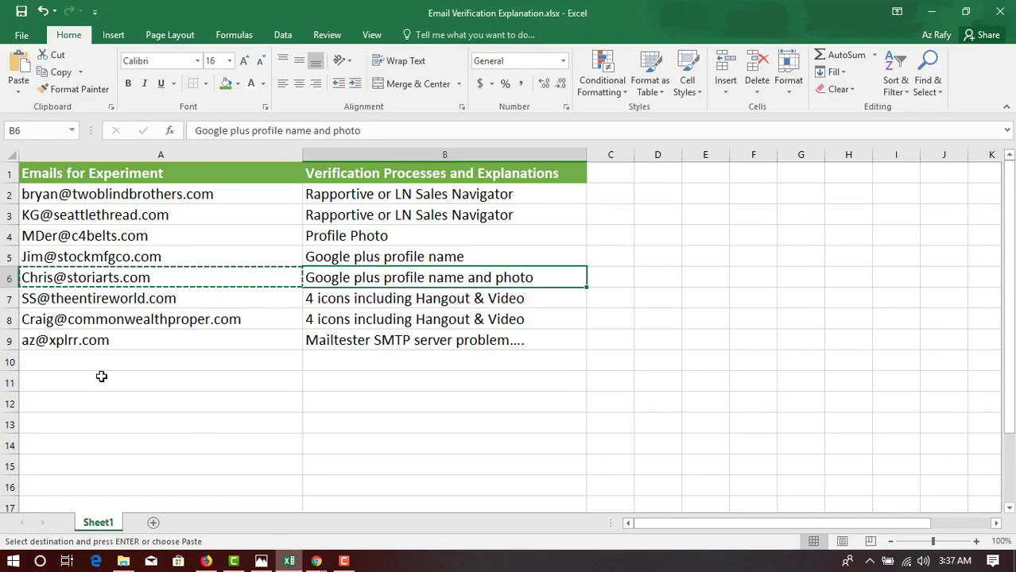
# Replace the draft's recipient with the address copied from cell A7.
pyautogui.click(58, 300)
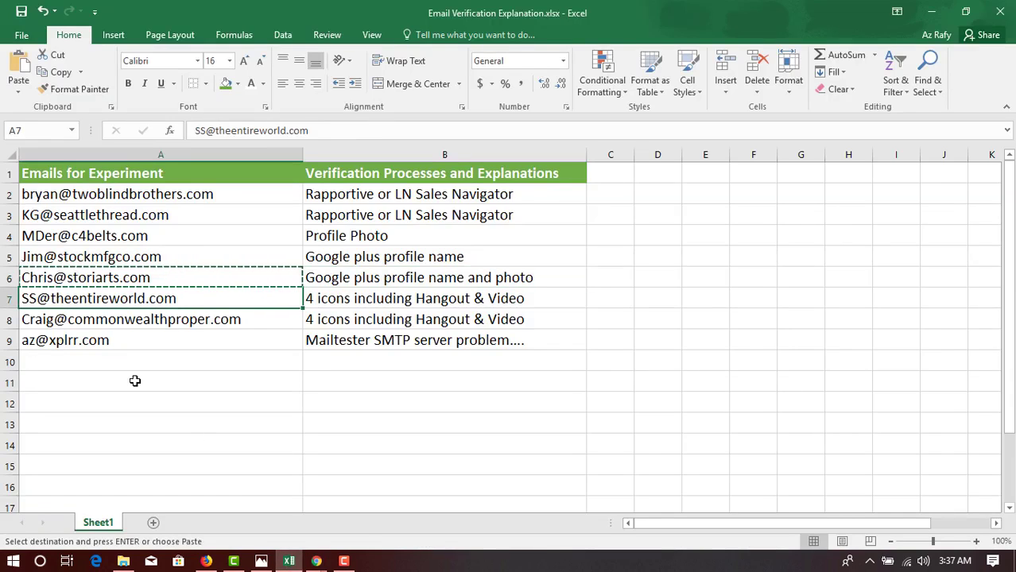
pyautogui.hotkey('ctrl', 'c')
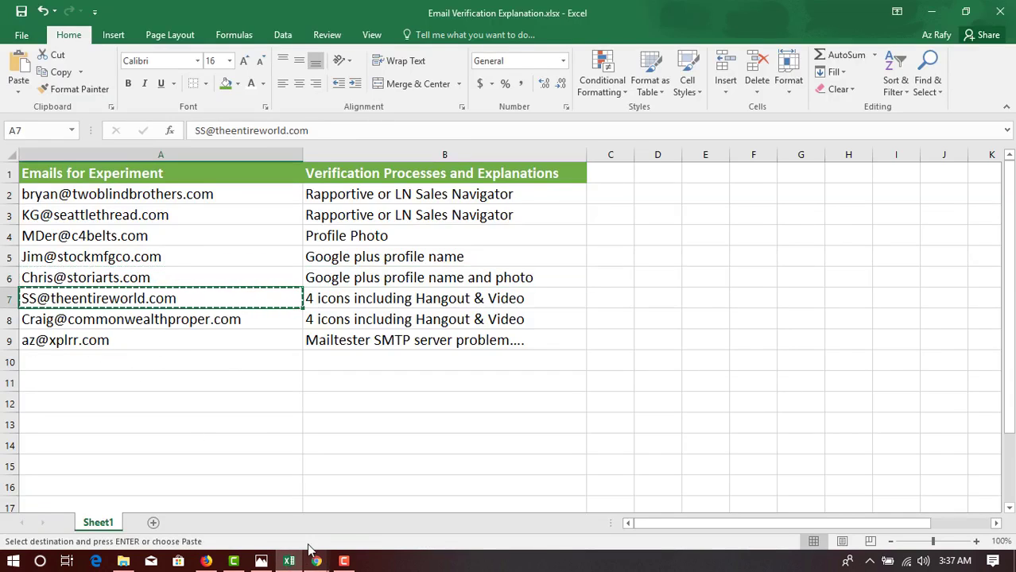
pyautogui.moveTo(323, 563)
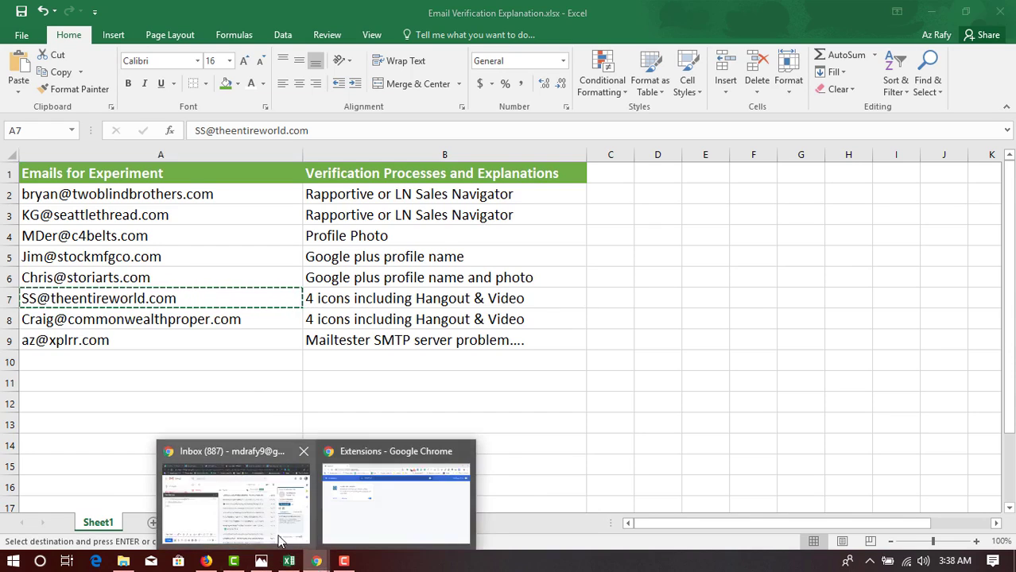
pyautogui.click(235, 494)
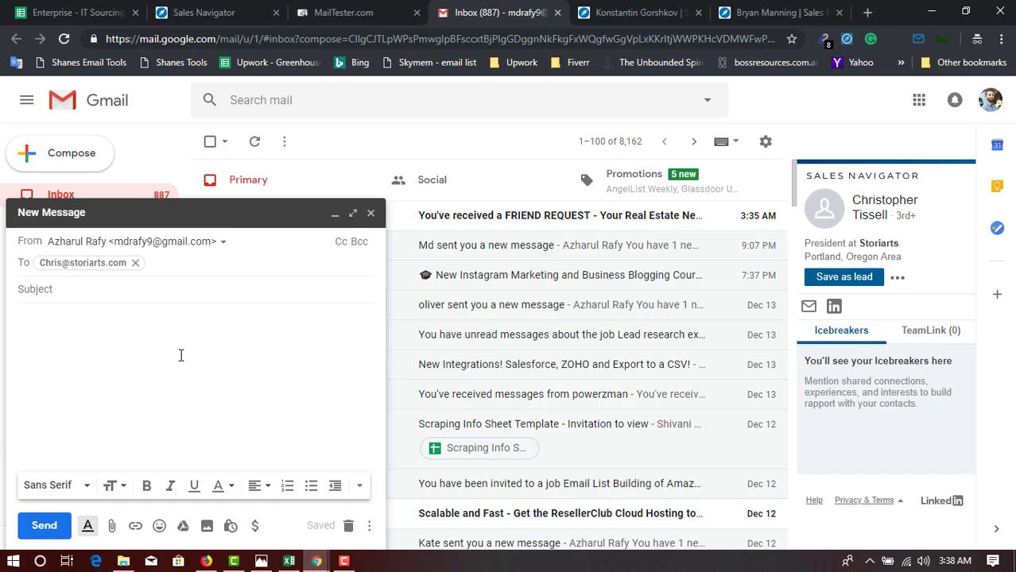
pyautogui.click(136, 262)
pyautogui.hotkey('ctrl', 'v')
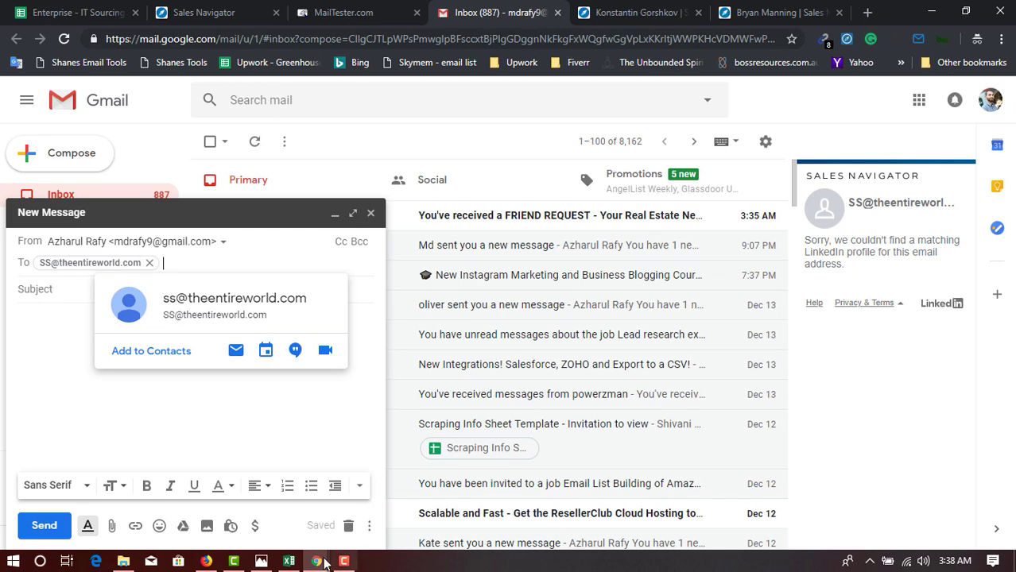
# Glance at the Excel list, then return to the draft, which shows no profile match.
pyautogui.click(289, 561)
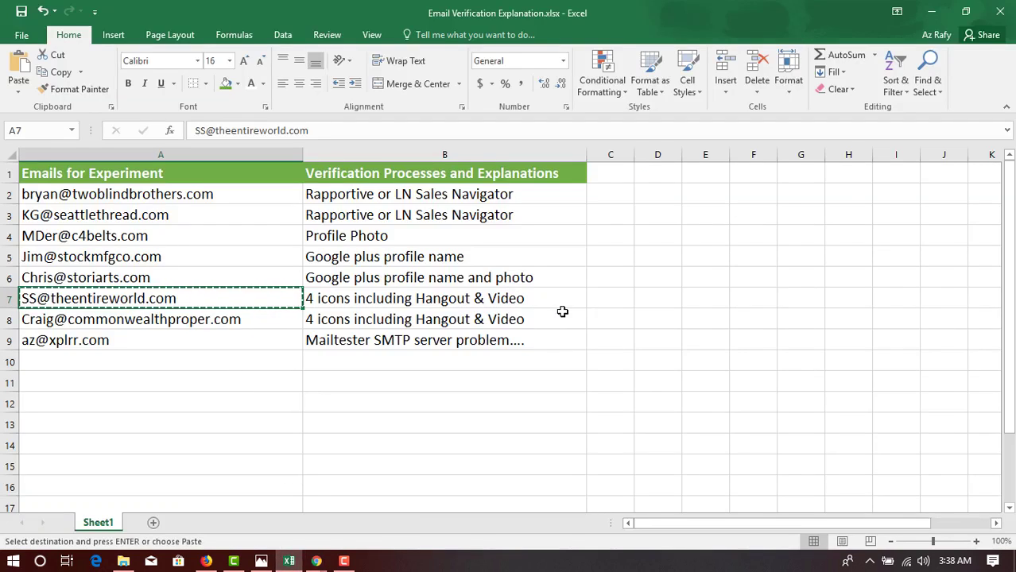
pyautogui.click(606, 302)
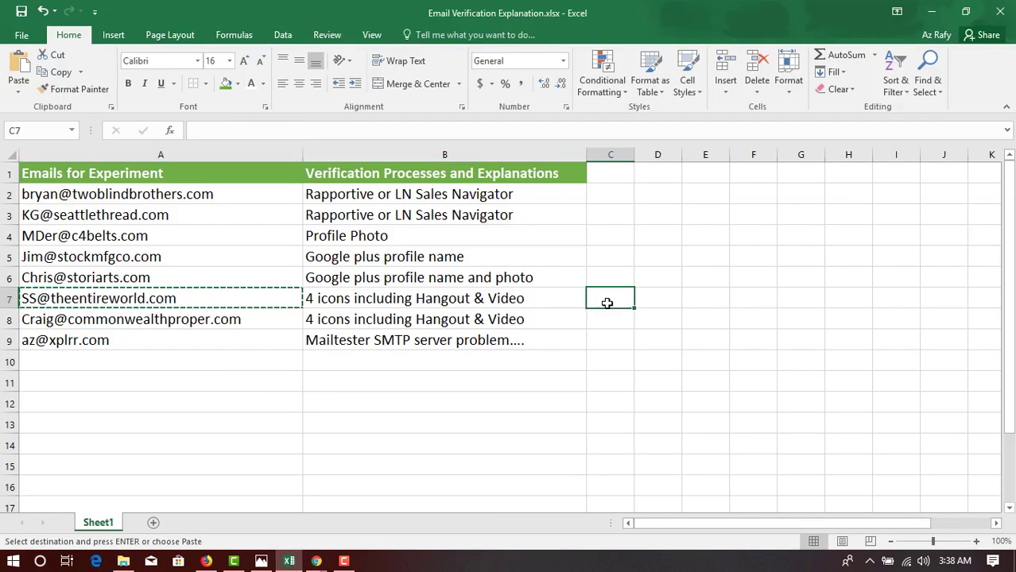
pyautogui.click(317, 561)
pyautogui.click(248, 512)
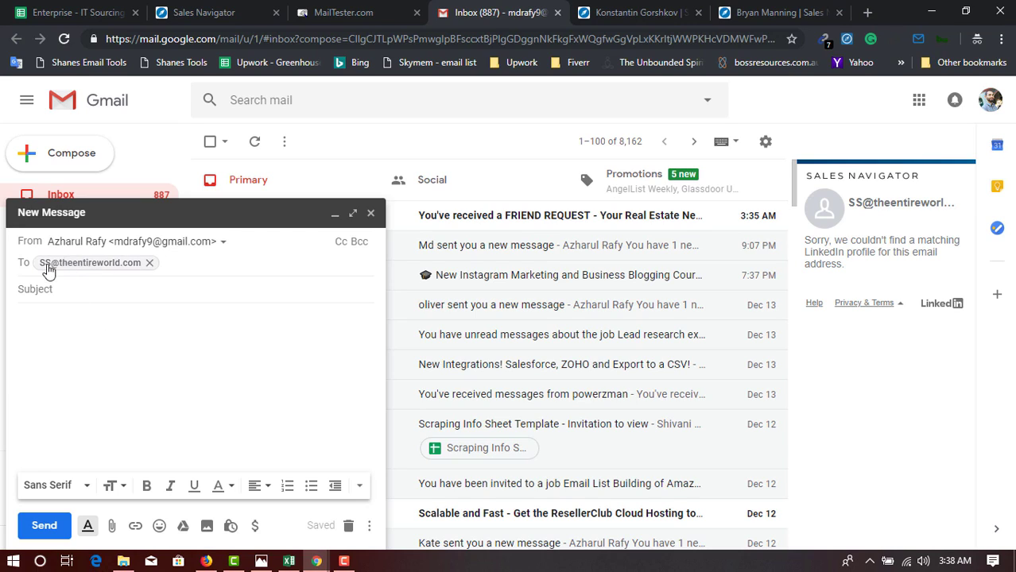
pyautogui.moveTo(41, 267)
# Check the A7 recipient address in MailTester.com, which reports it valid.
pyautogui.click(374, 7)
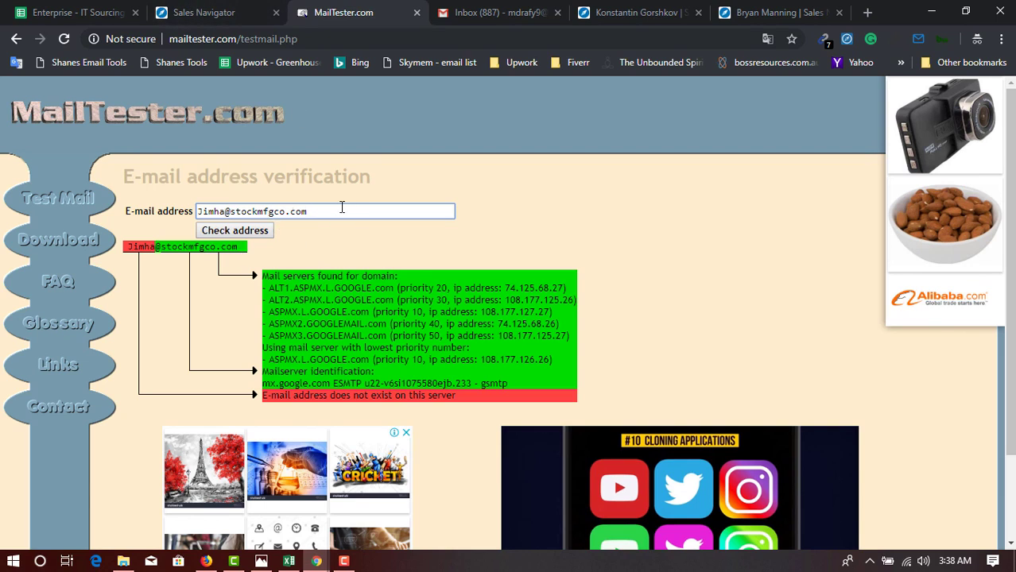
pyautogui.click(542, 11)
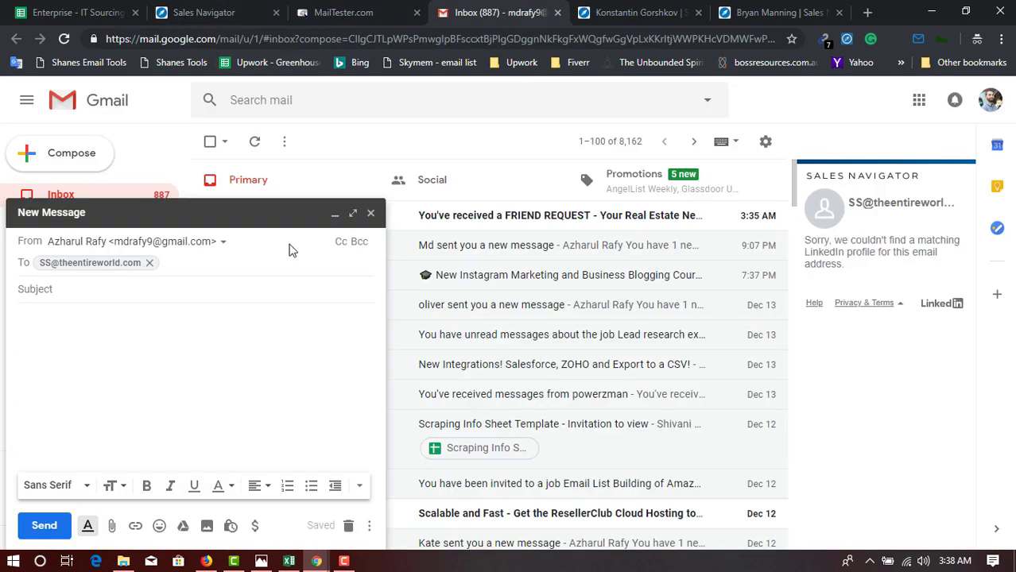
pyautogui.moveTo(125, 263)
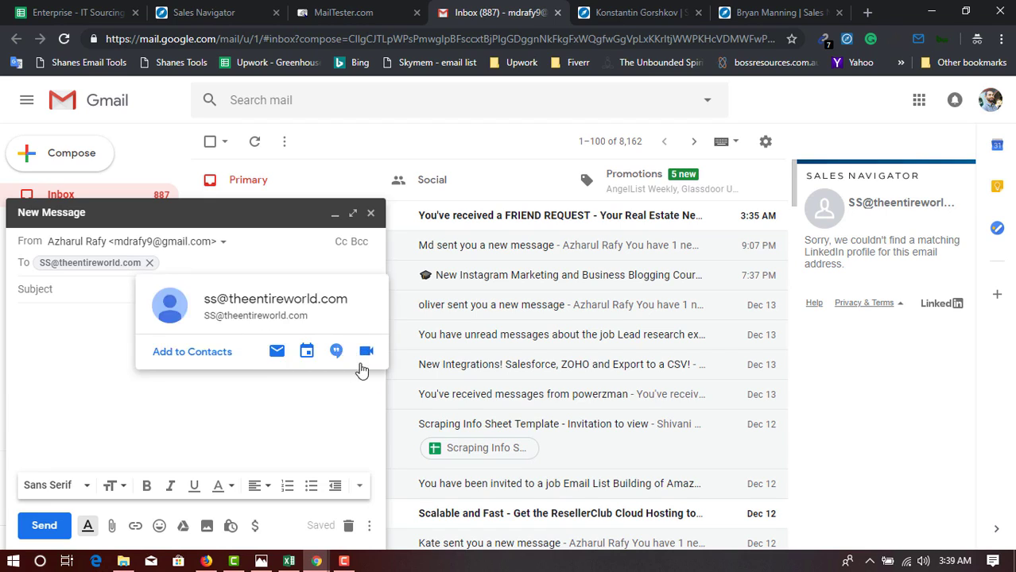
pyautogui.click(347, 13)
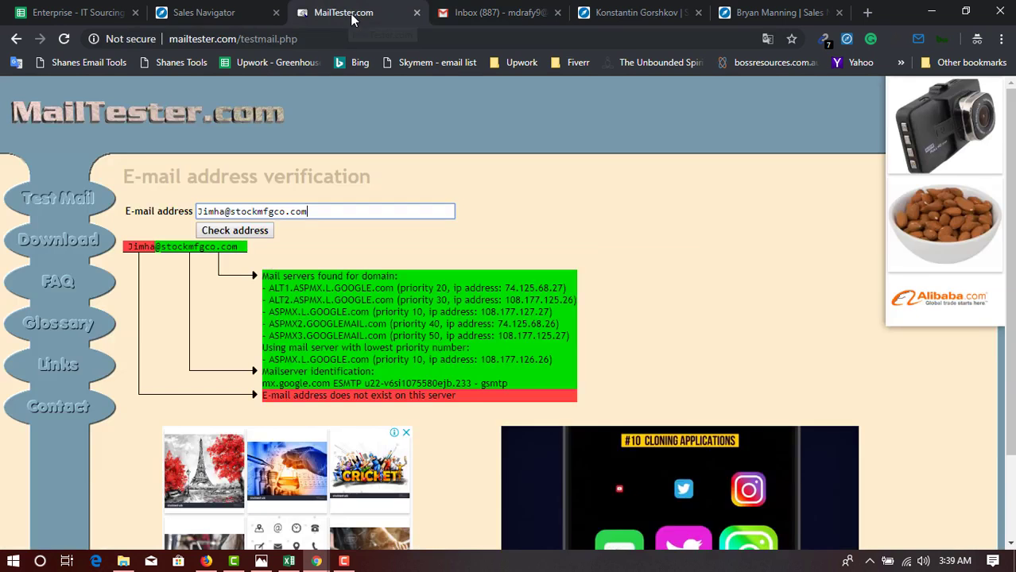
pyautogui.hotkey('ctrl', 'a')
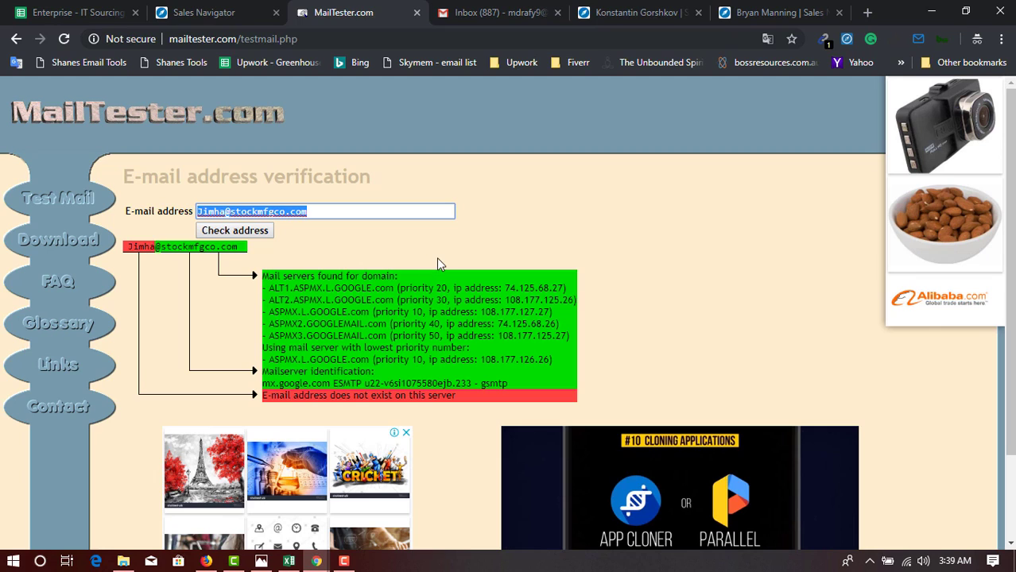
pyautogui.hotkey('ctrl', 'v')
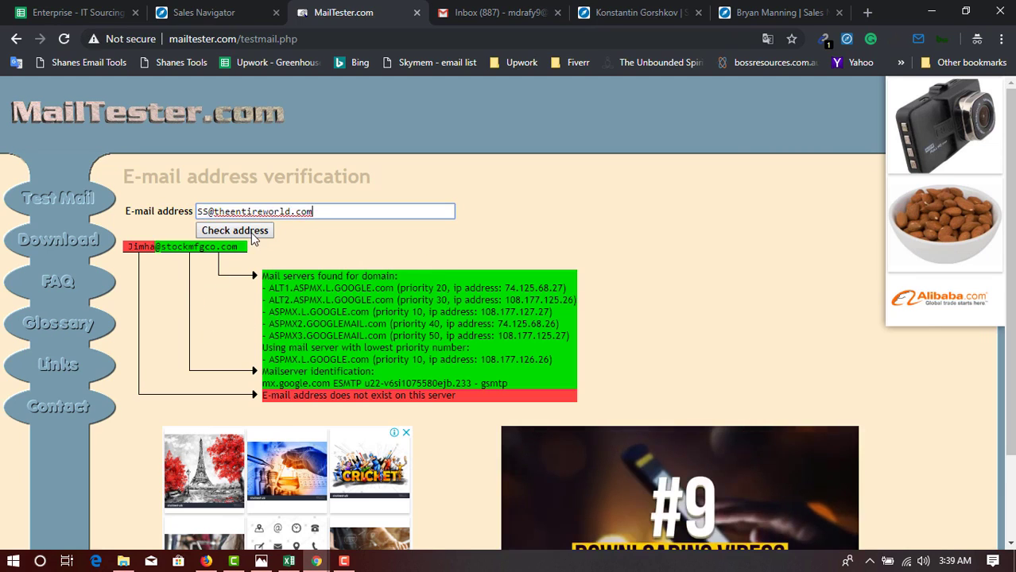
pyautogui.click(253, 238)
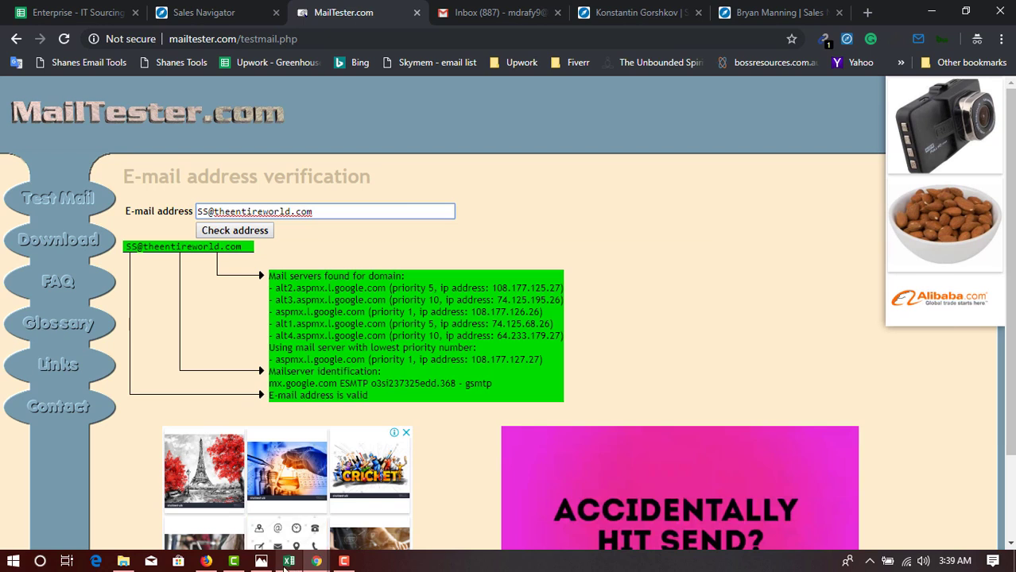
pyautogui.click(203, 12)
pyautogui.click(499, 12)
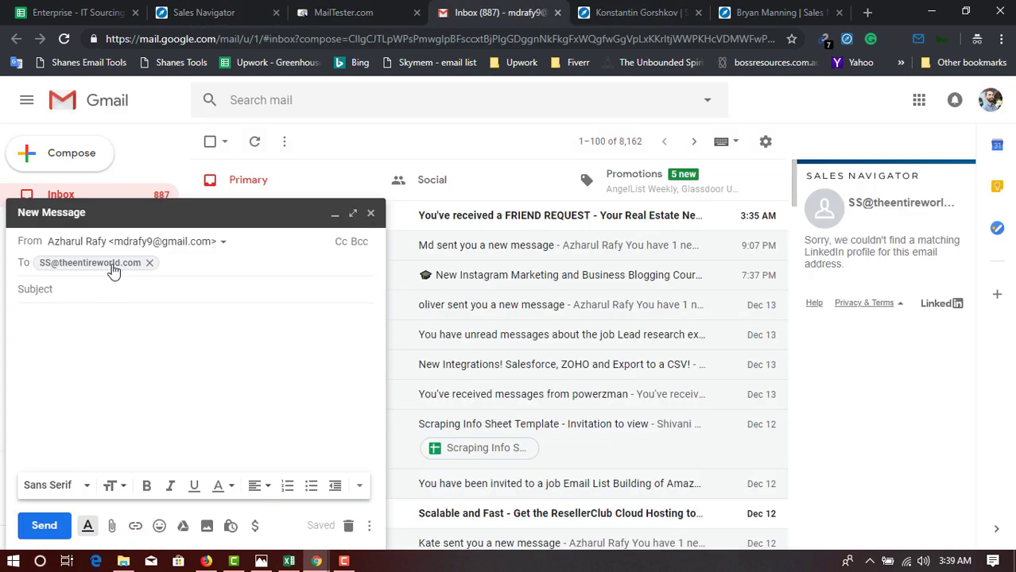
pyautogui.click(376, 6)
pyautogui.hotkey('ctrl', 'Tab')
pyautogui.click(380, 10)
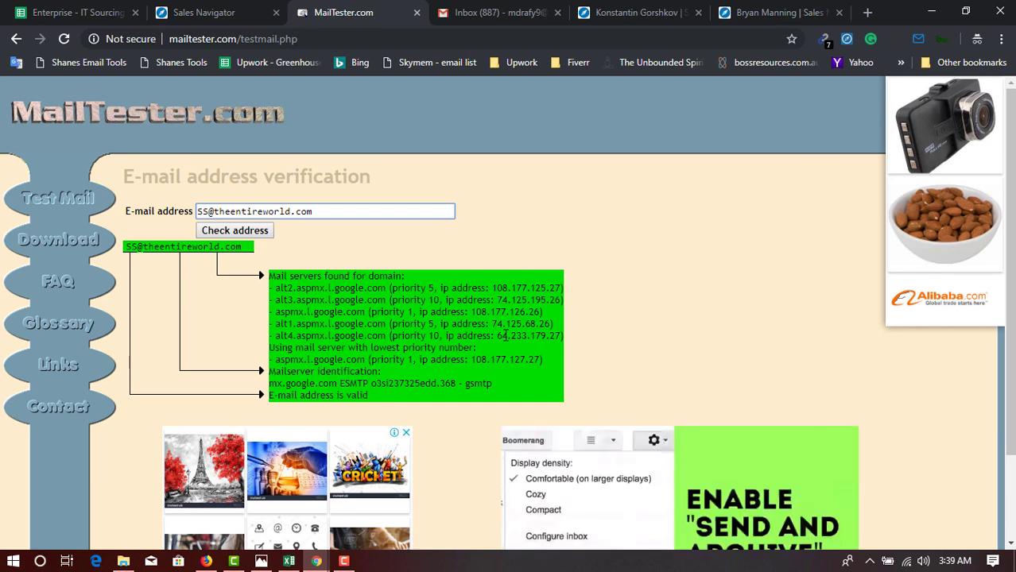
pyautogui.click(481, 9)
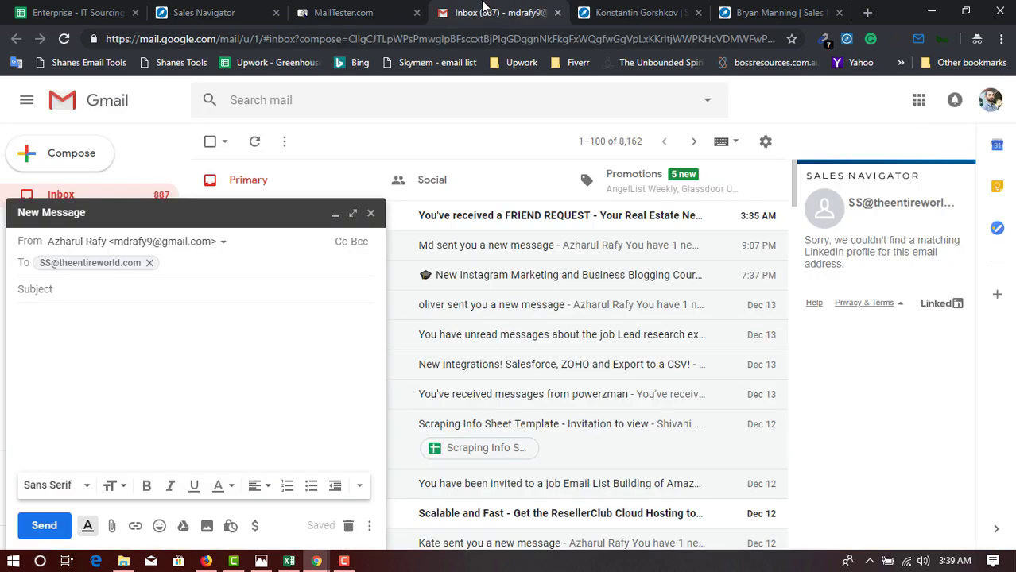
# Copy the test address in cell A8 of the Excel list.
pyautogui.click(398, 9)
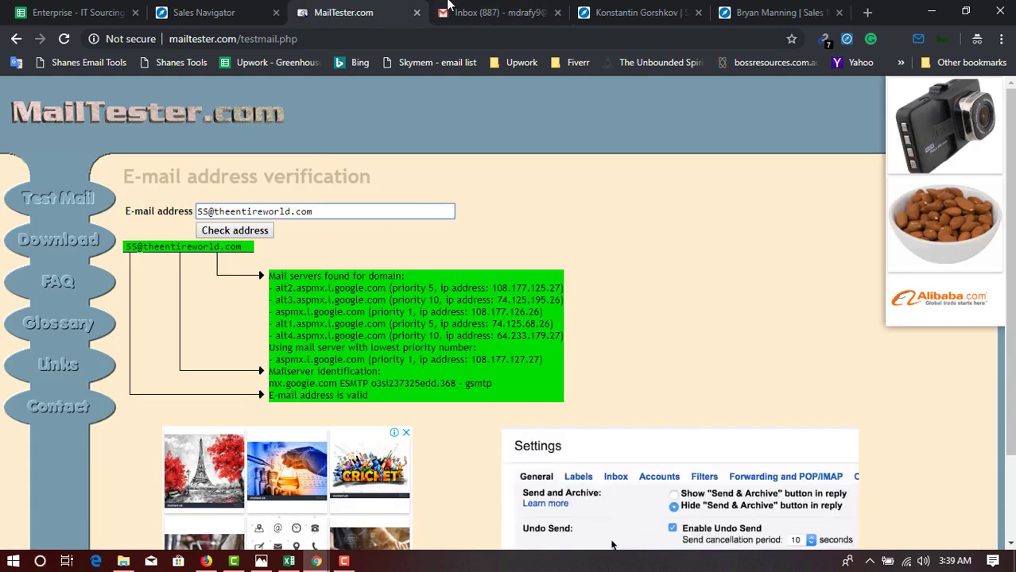
pyautogui.click(449, 8)
pyautogui.click(289, 562)
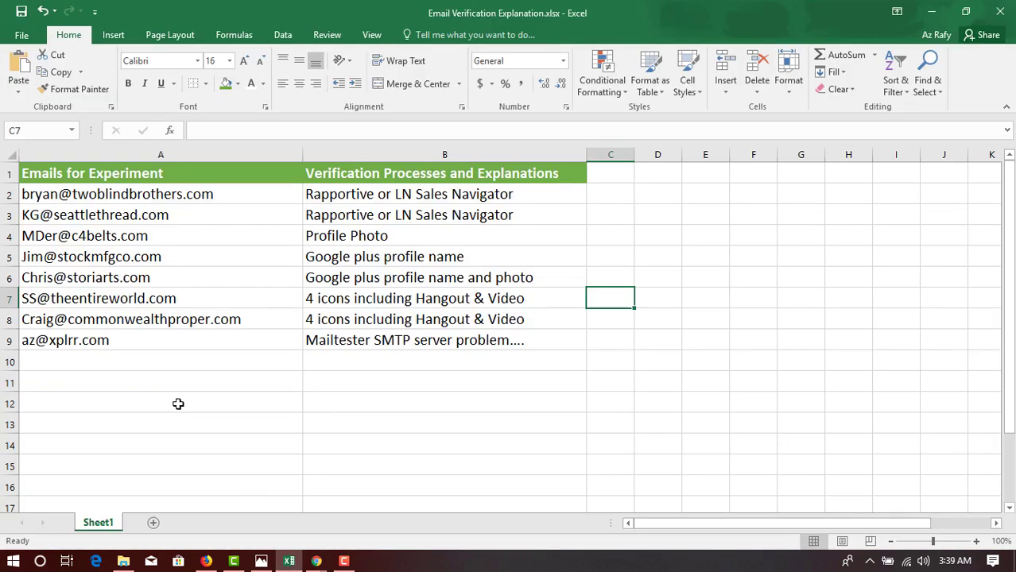
pyautogui.click(213, 322)
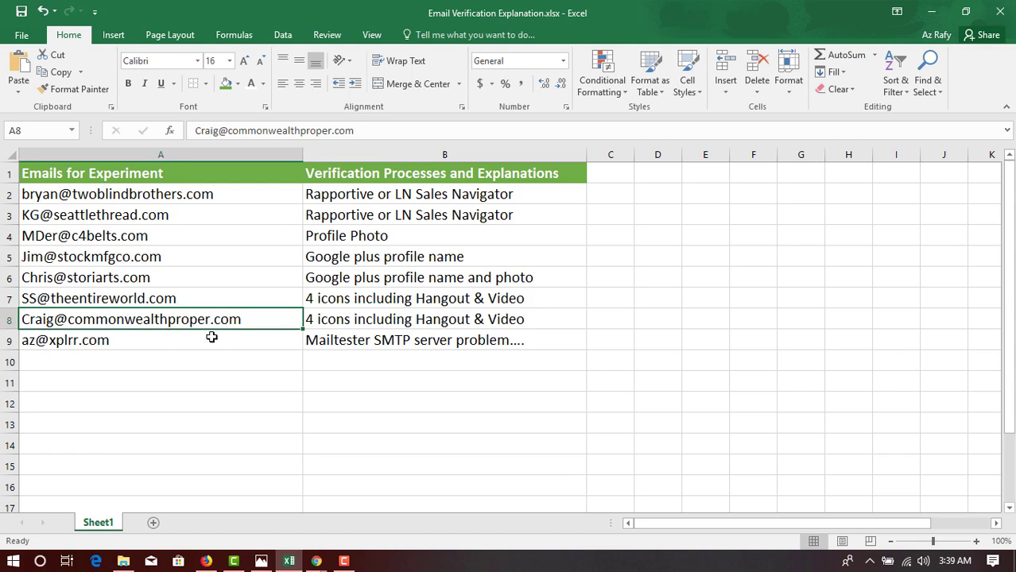
pyautogui.hotkey('ctrl', 'c')
pyautogui.moveTo(317, 561)
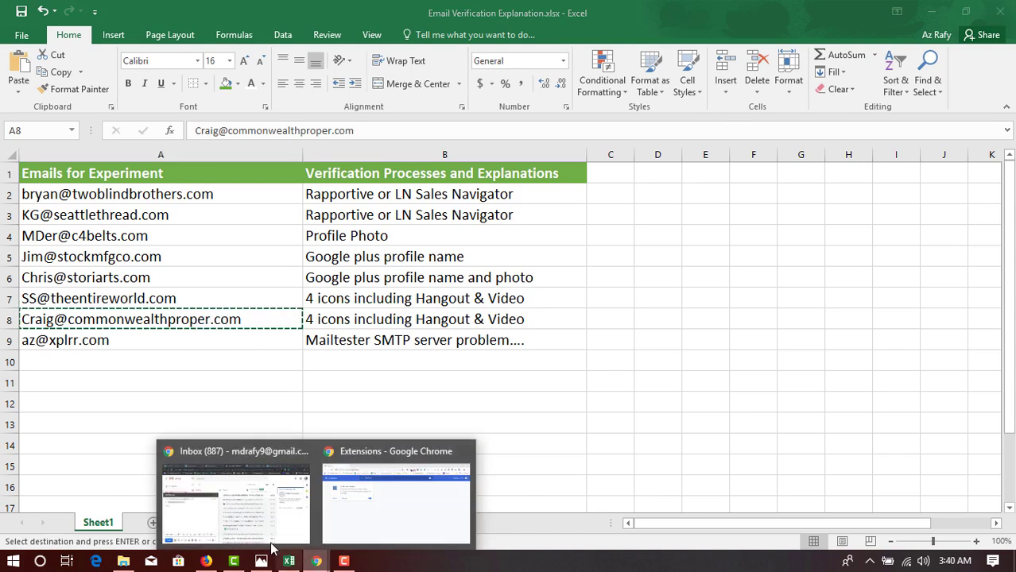
pyautogui.click(235, 456)
# Replace the draft's recipient with the copied A8 address; Sales Navigator finds no LinkedIn profile.
pyautogui.click(150, 264)
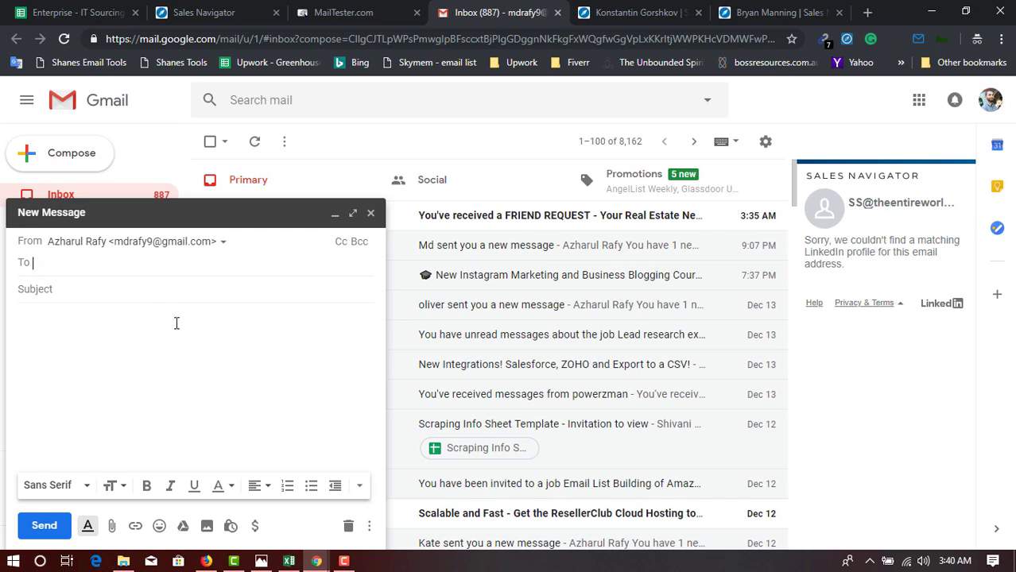
pyautogui.hotkey('ctrl', 'v')
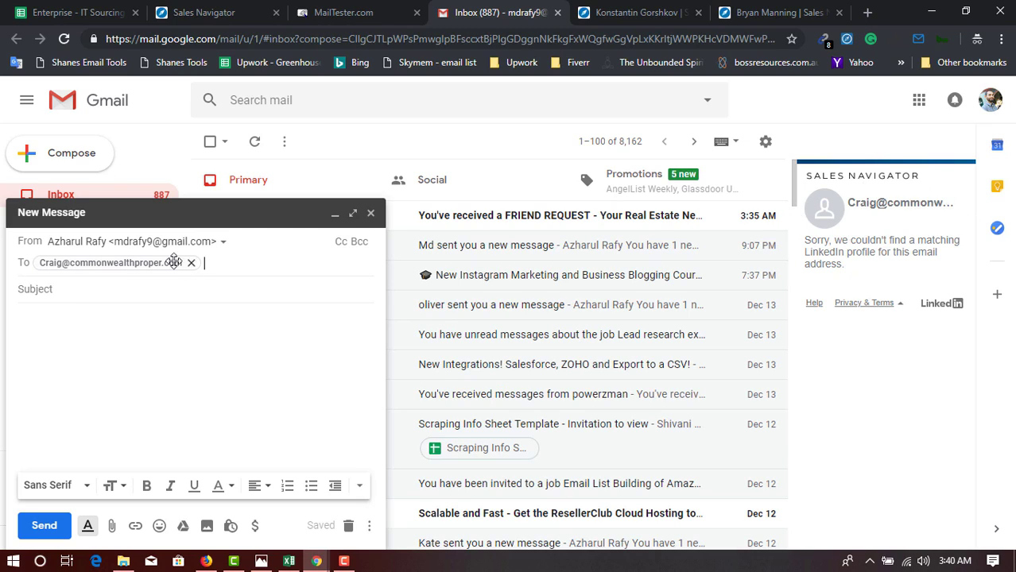
pyautogui.moveTo(174, 271)
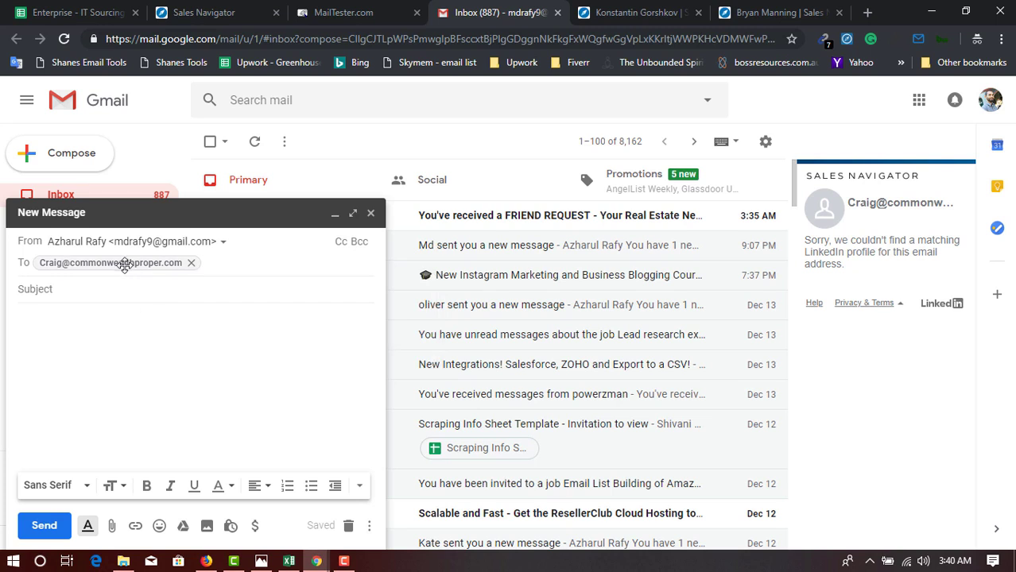
# Paste the A8 address into MailTester.com and check it, getting a valid result.
pyautogui.click(329, 12)
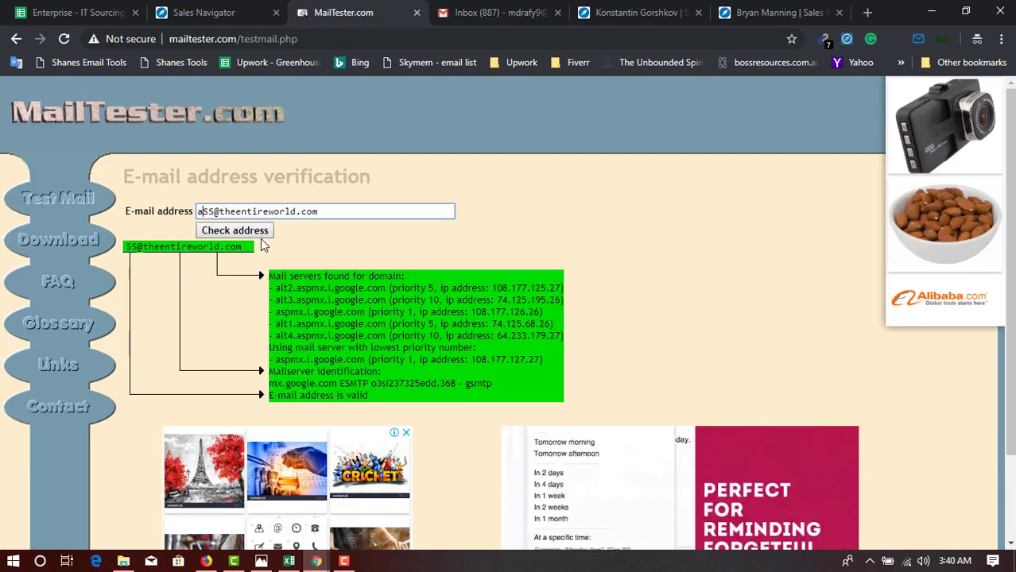
pyautogui.hotkey('ctrl', 'v')
pyautogui.hotkey('ctrl', 'a')
pyautogui.write('v')
pyautogui.hotkey('ctrl', 'a')
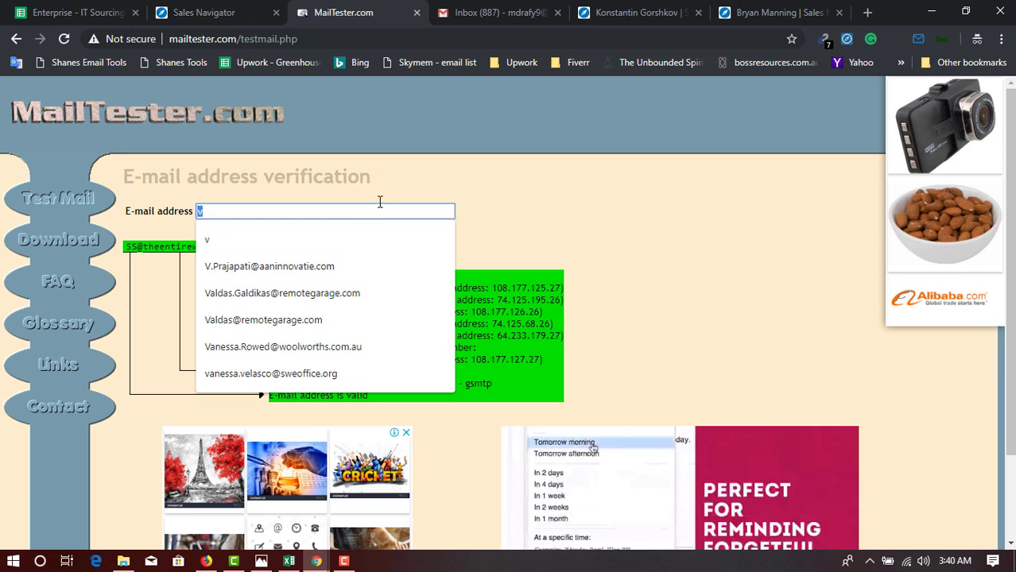
pyautogui.hotkey('ctrl', 'v')
pyautogui.click(217, 236)
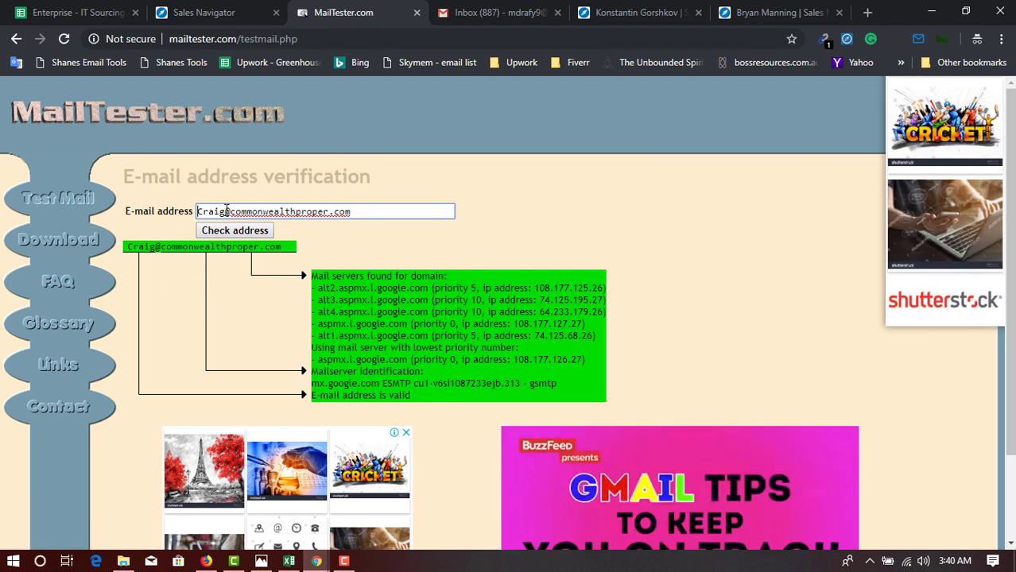
# Insert 'dasdsa' before the @ and recheck; the made-up address is reported nonexistent.
pyautogui.click(226, 211)
pyautogui.write('dasdsa')
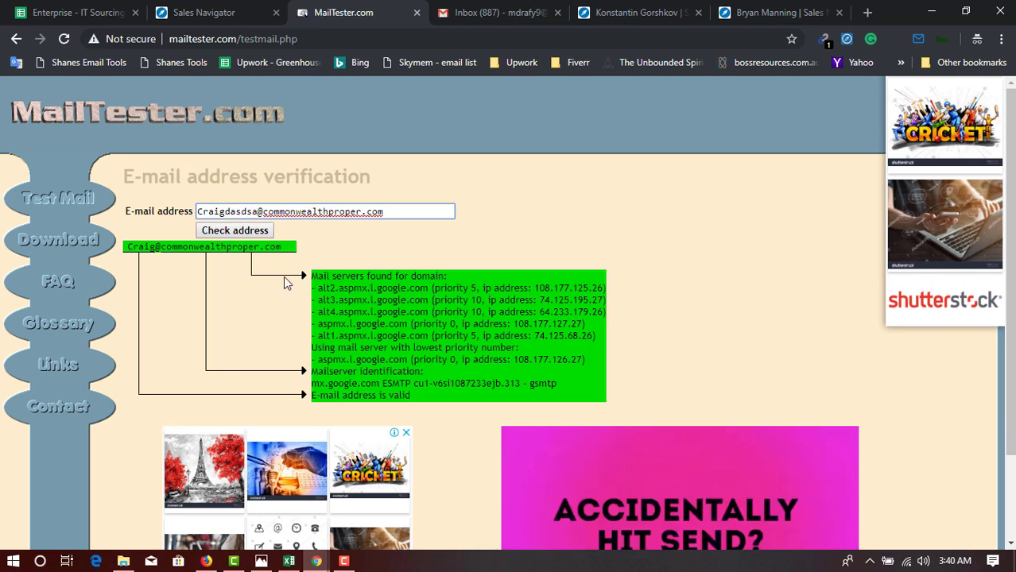
pyautogui.click(233, 231)
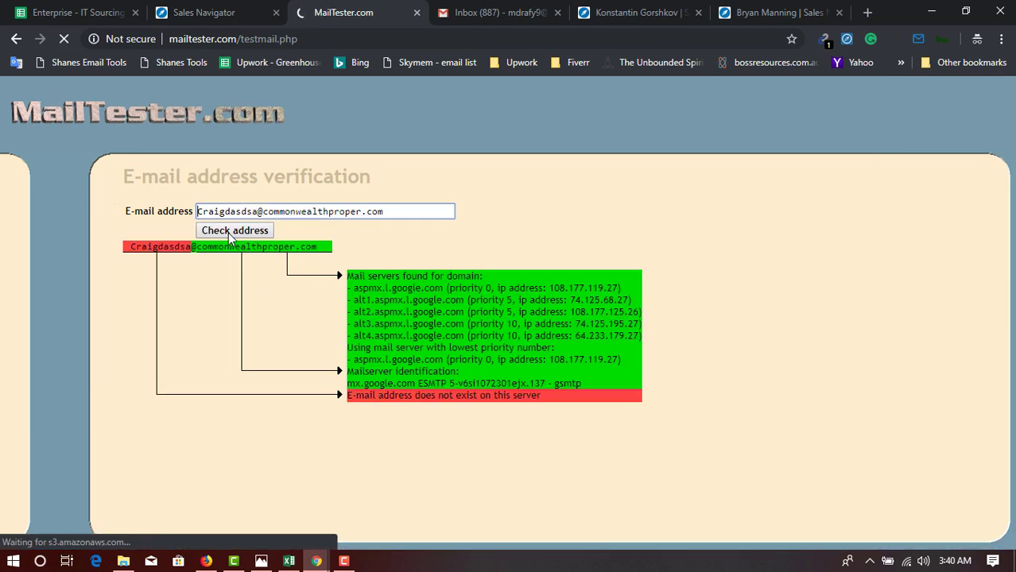
pyautogui.moveTo(257, 211); pyautogui.dragTo(157, 210)
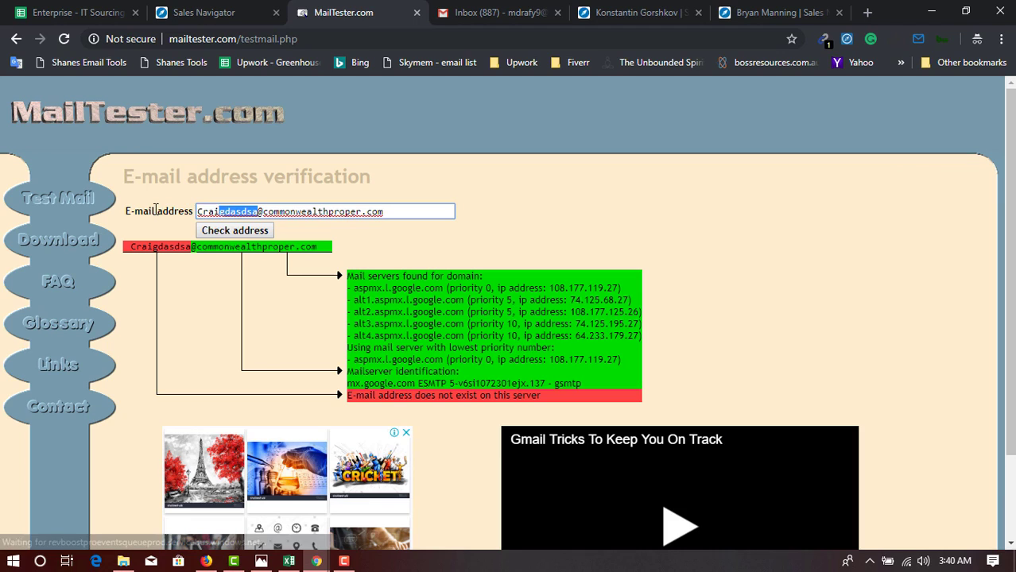
pyautogui.click(377, 371)
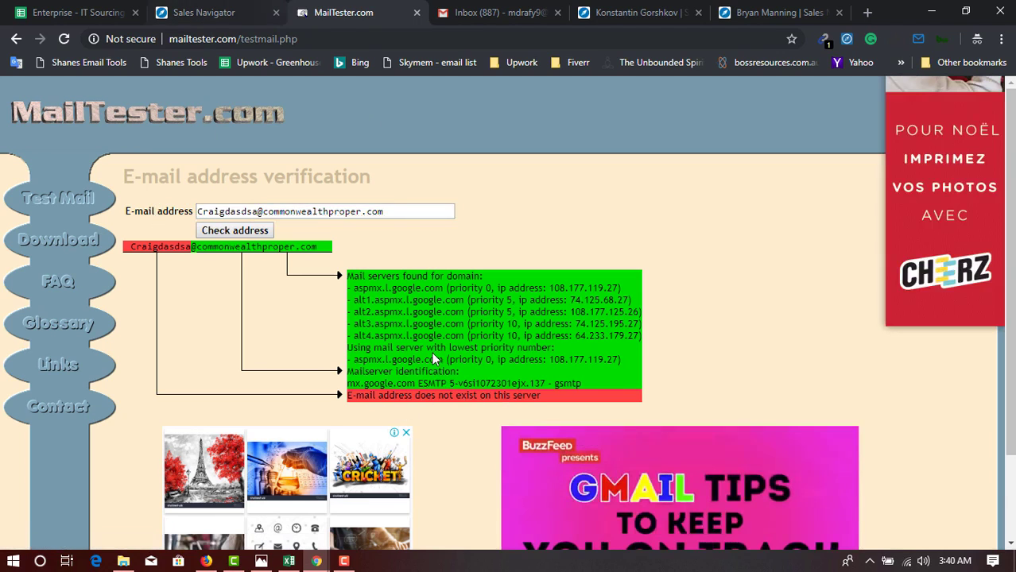
pyautogui.click(289, 562)
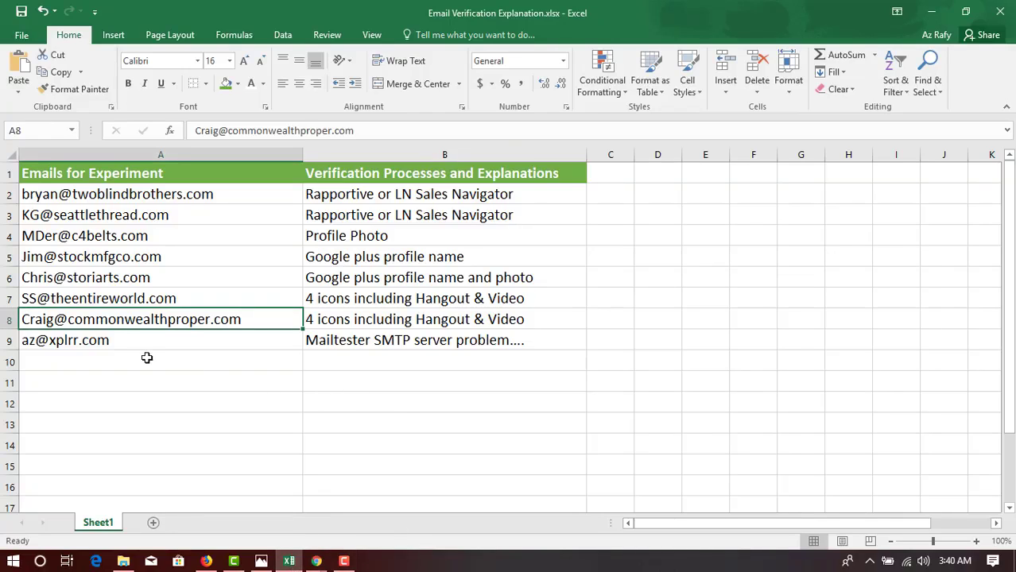
# Copy the row 9 email address from cell A9 and go back to MailTester.
pyautogui.click(106, 341)
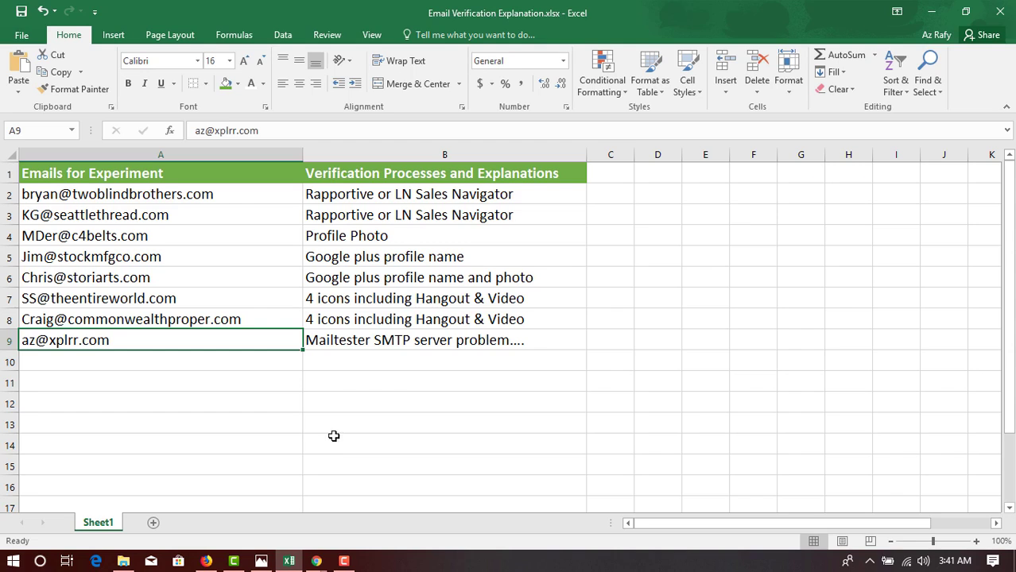
pyautogui.hotkey('ctrl', 'c')
pyautogui.click(931, 12)
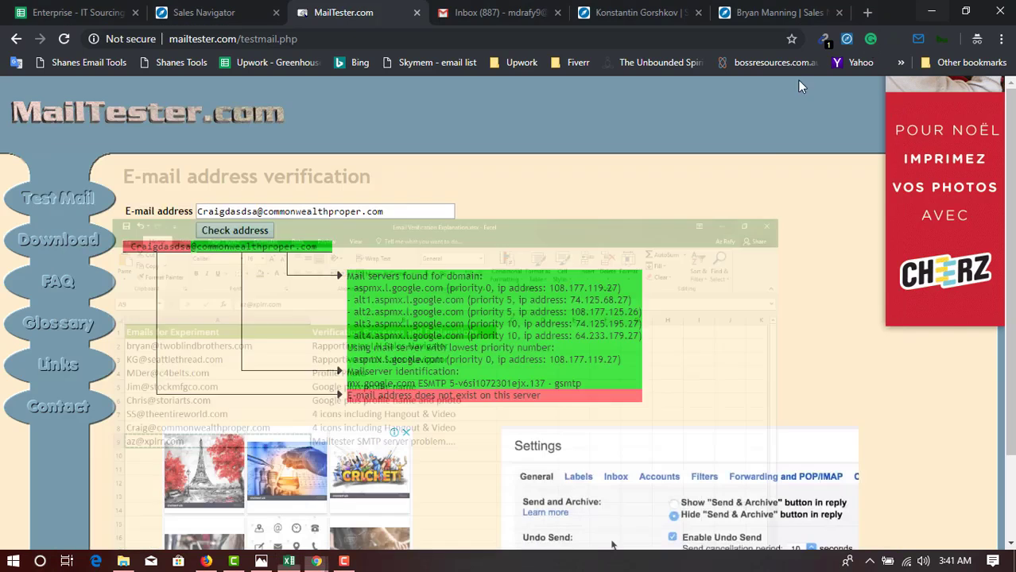
# Replace the old address in MailTester's field with the xplrr.com address and check it.
pyautogui.click(398, 210)
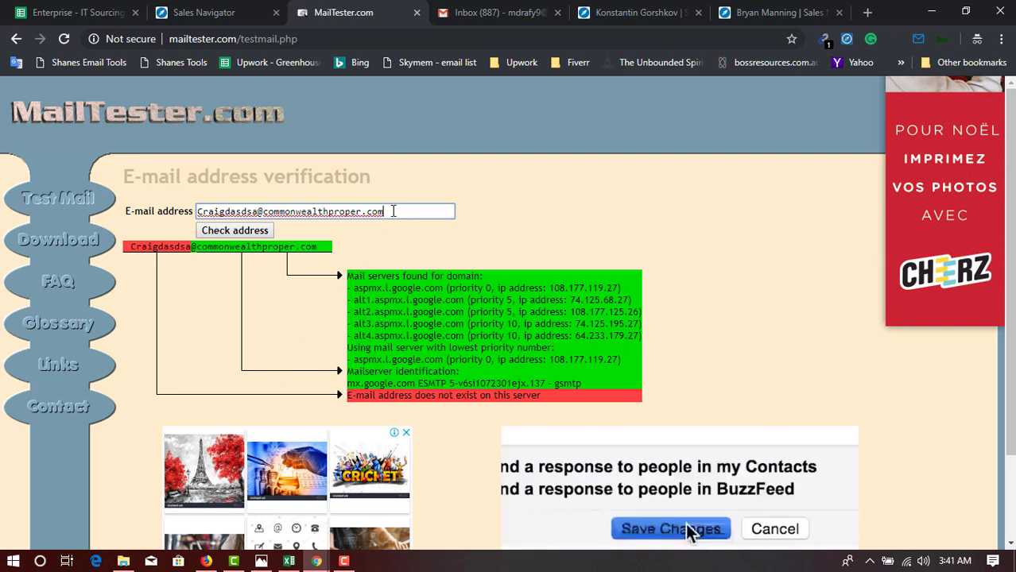
pyautogui.moveTo(393, 211); pyautogui.dragTo(143, 211)
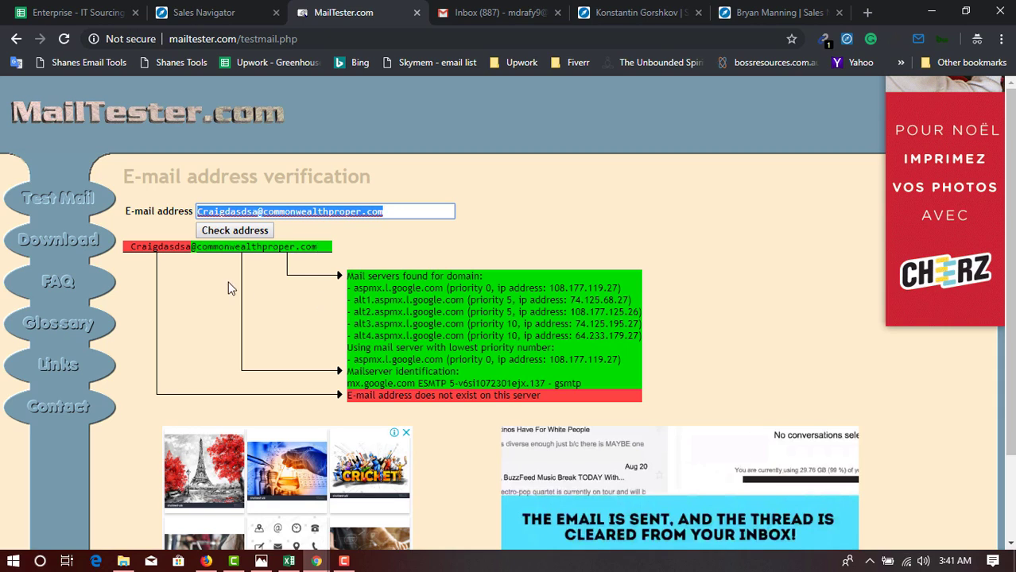
pyautogui.hotkey('ctrl', 'v')
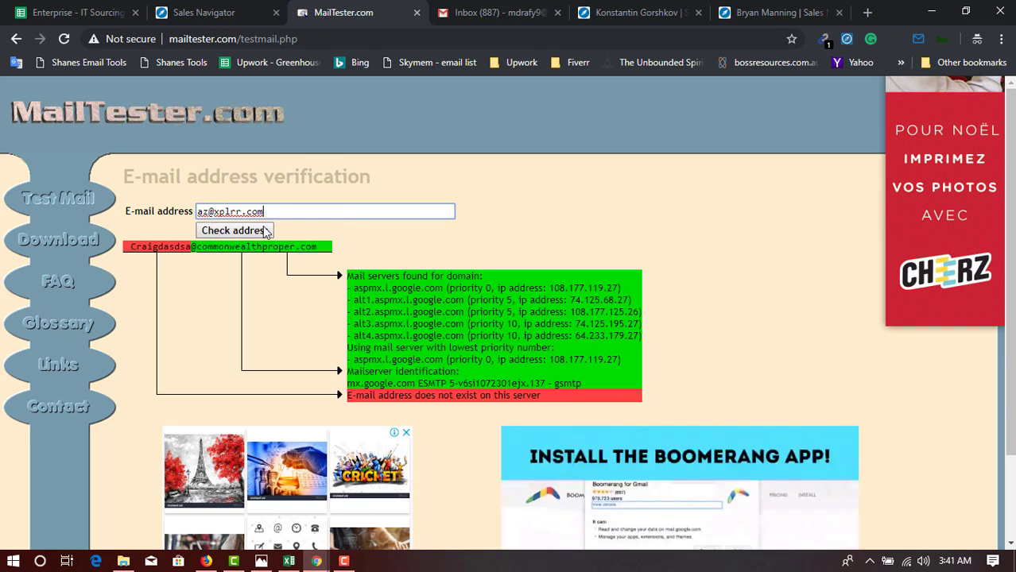
pyautogui.moveTo(214, 212); pyautogui.dragTo(264, 212)
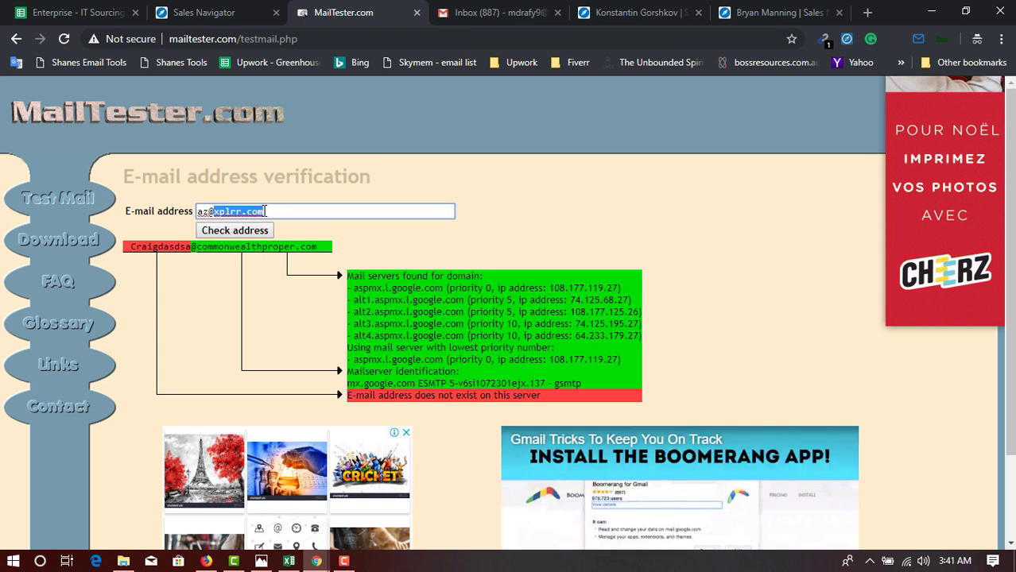
pyautogui.click(226, 236)
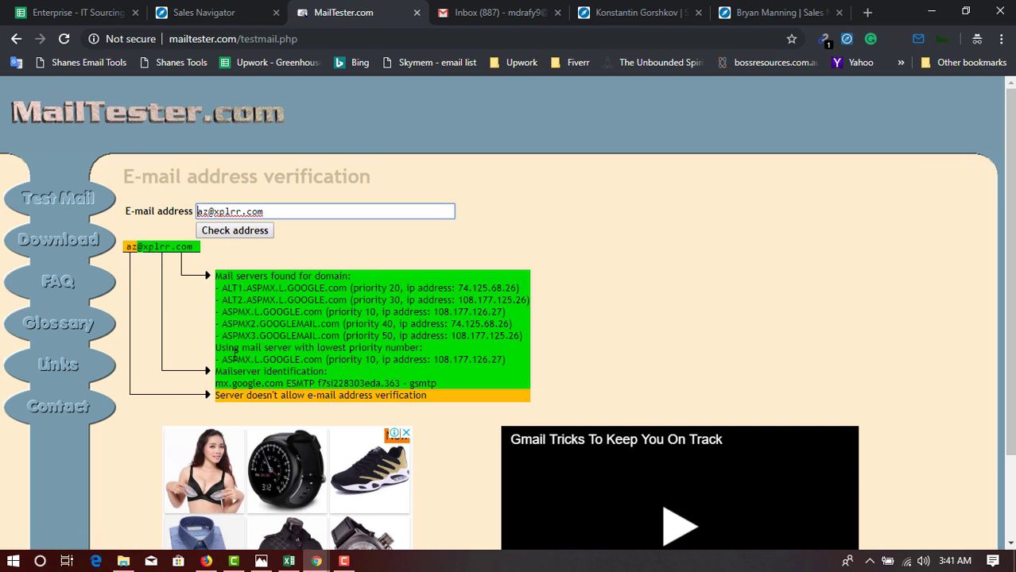
# Review the result: the server doesn't allow e-mail address verification.
pyautogui.moveTo(214, 395); pyautogui.dragTo(426, 398)
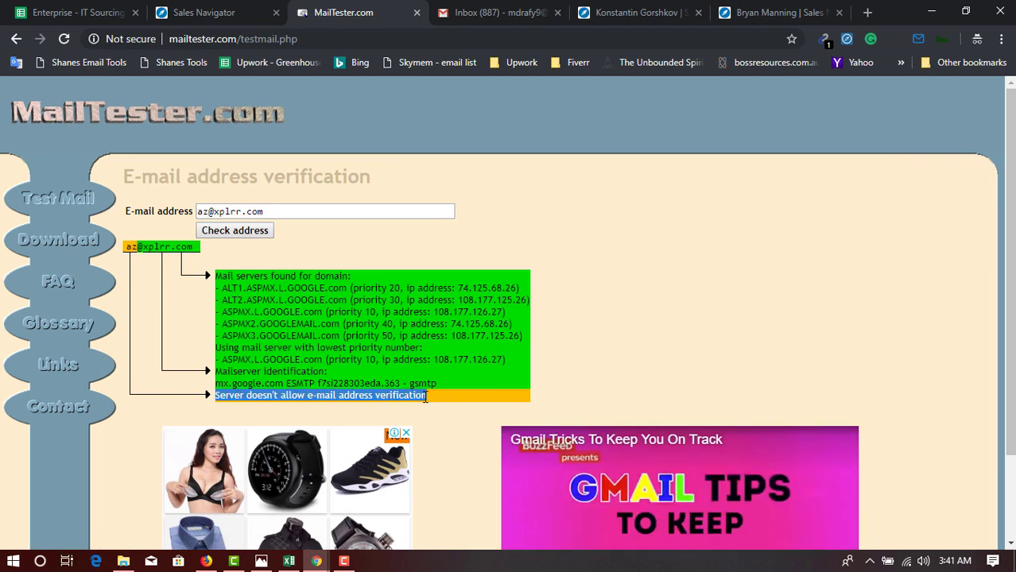
pyautogui.click(426, 398)
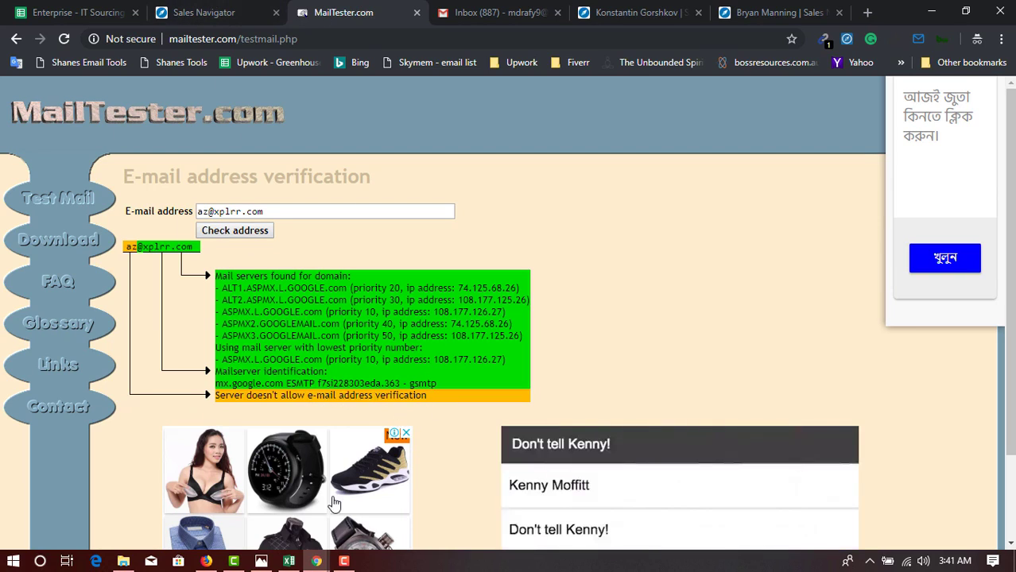
pyautogui.hotkey('ctrl', 'Tab')
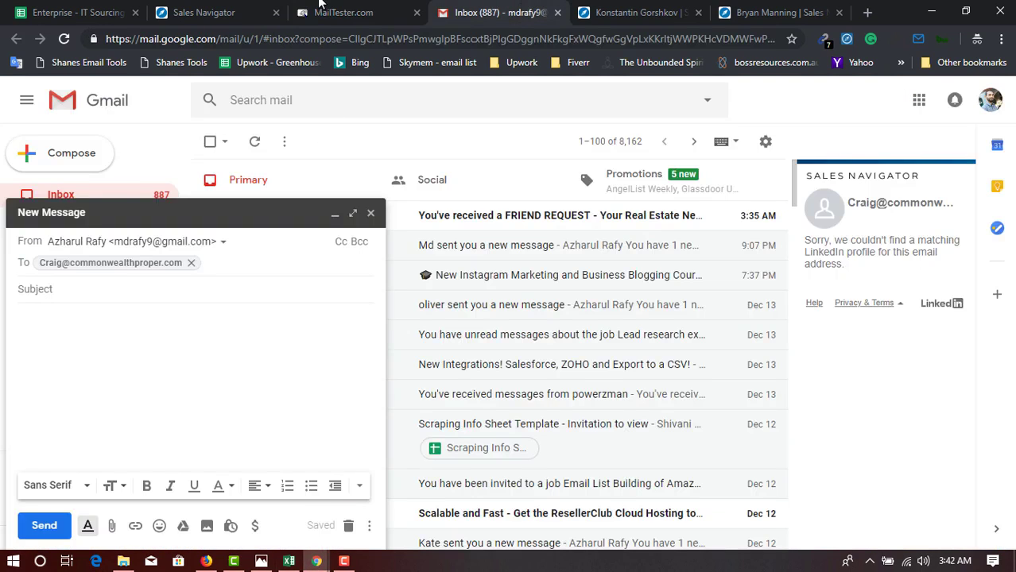
pyautogui.click(319, 6)
pyautogui.hotkey('ctrl', 'a')
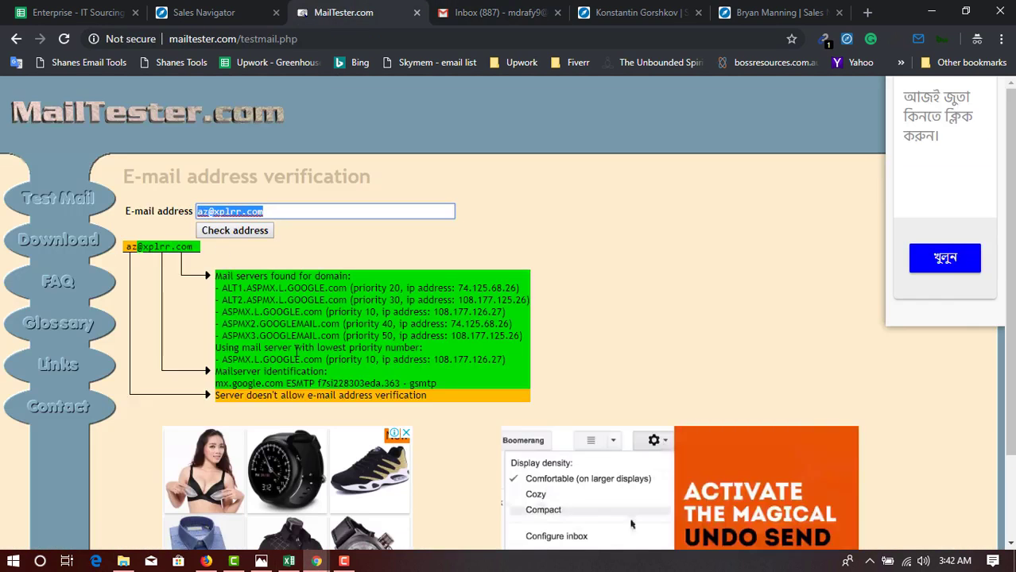
pyautogui.click(293, 210)
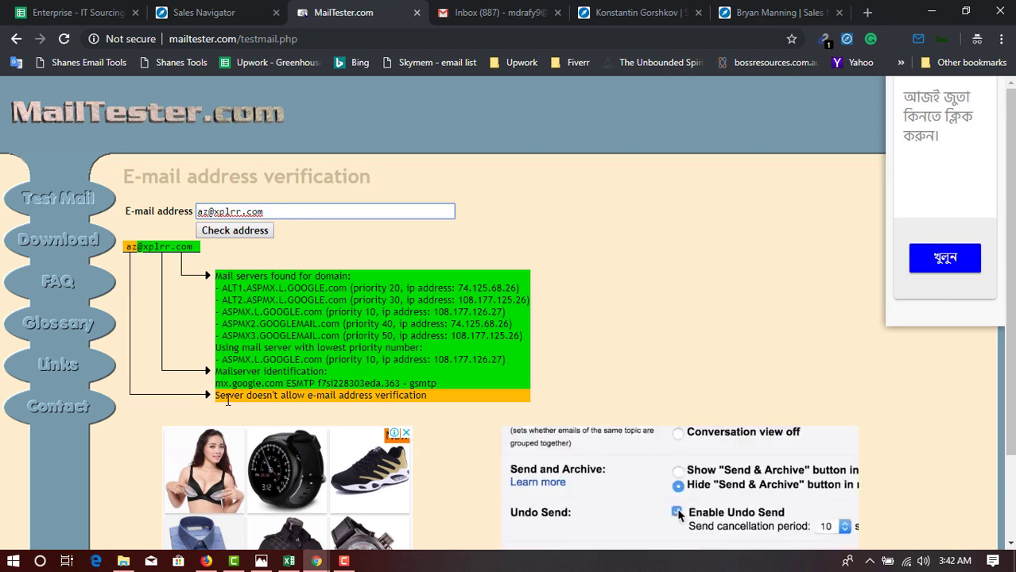
pyautogui.moveTo(216, 396); pyautogui.dragTo(395, 392)
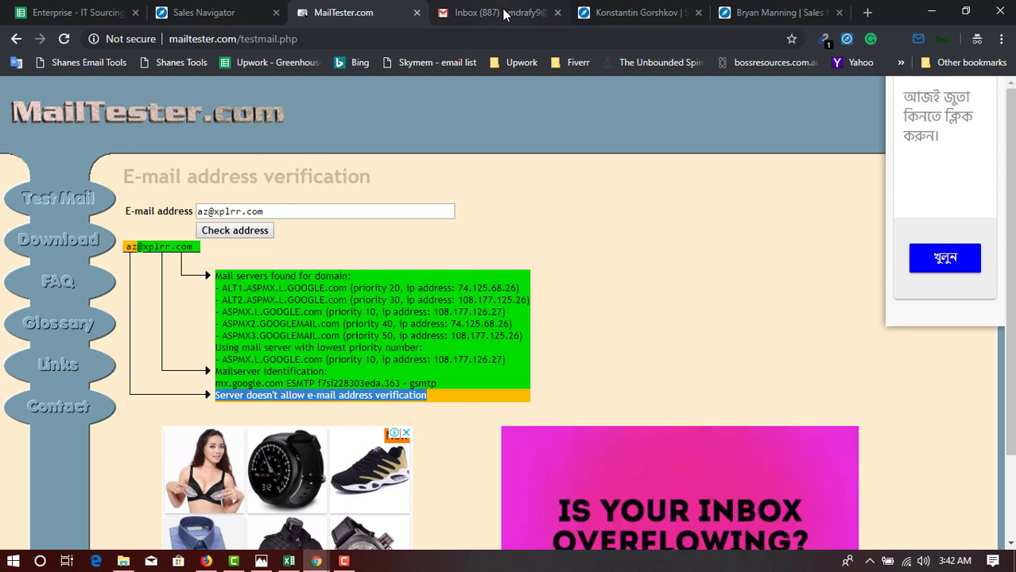
pyautogui.click(476, 18)
# Swap the Gmail draft's recipient for the xplrr.com address to see its Sales Navigator Siftery match.
pyautogui.click(192, 264)
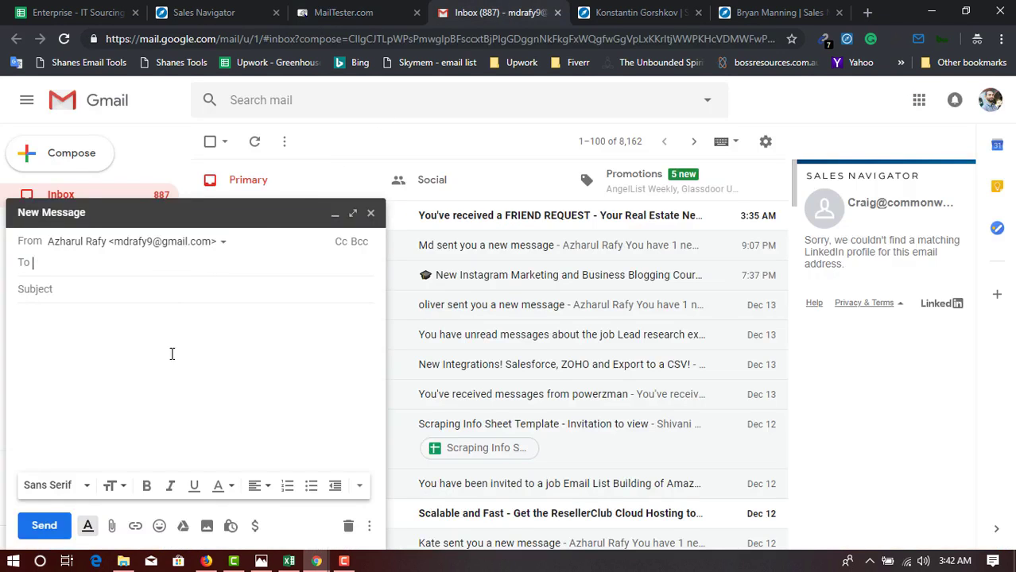
pyautogui.hotkey('ctrl', 'v')
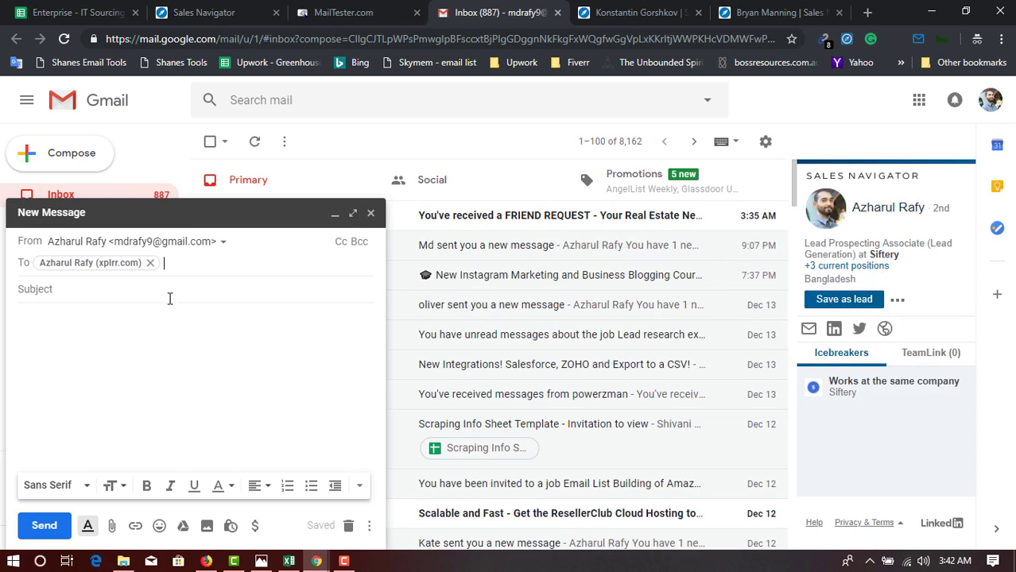
pyautogui.moveTo(130, 271)
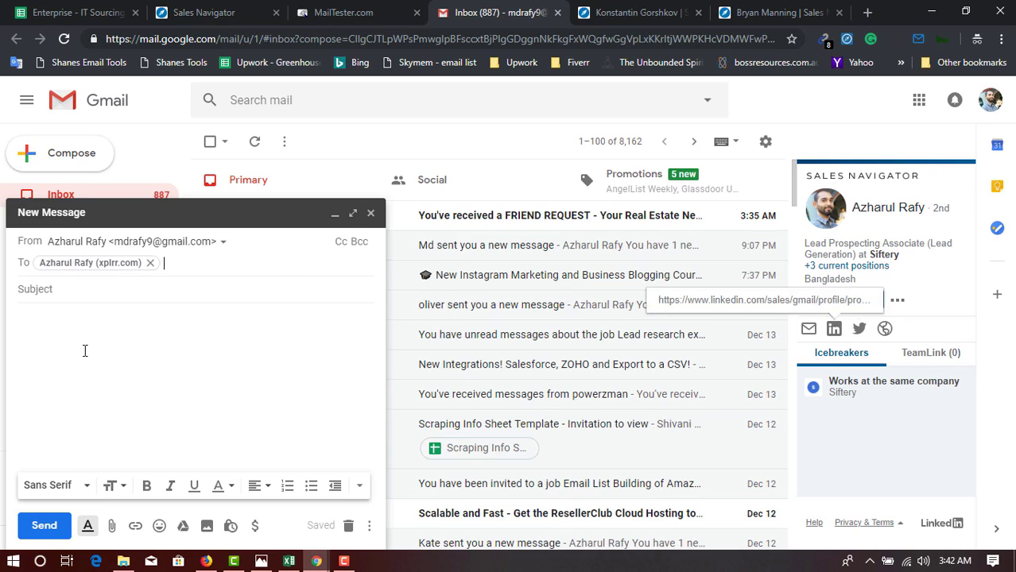
pyautogui.click(370, 9)
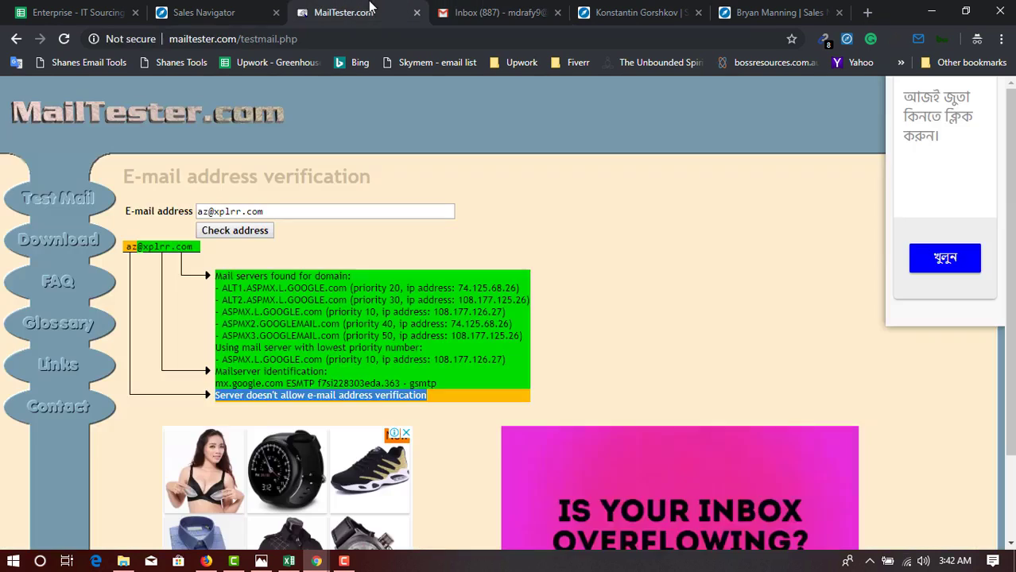
# Reread the MailTester result text, then switch to the Google Sheets Companies contact list.
pyautogui.click(429, 304)
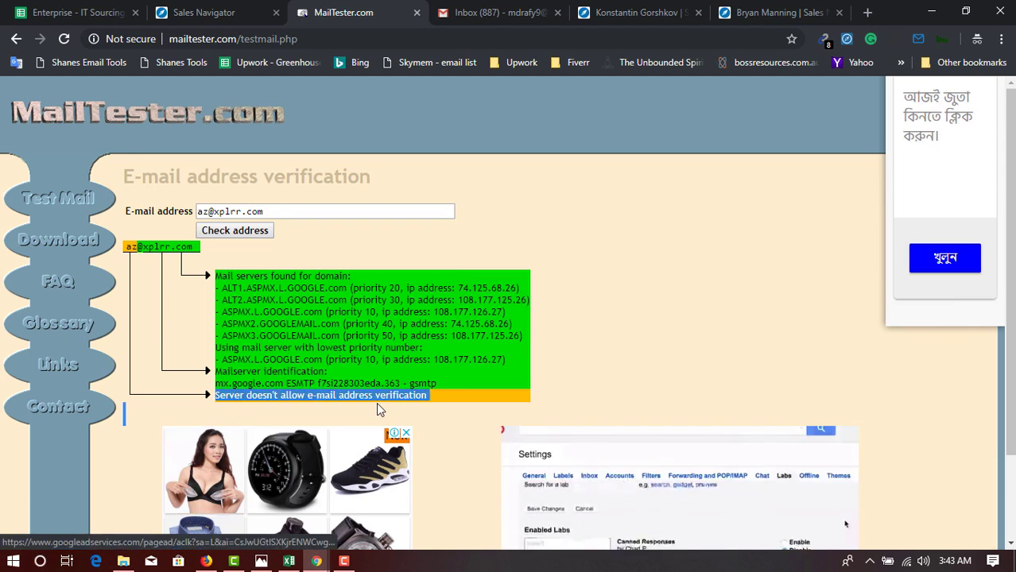
pyautogui.moveTo(427, 395); pyautogui.dragTo(314, 396)
pyautogui.click(313, 396)
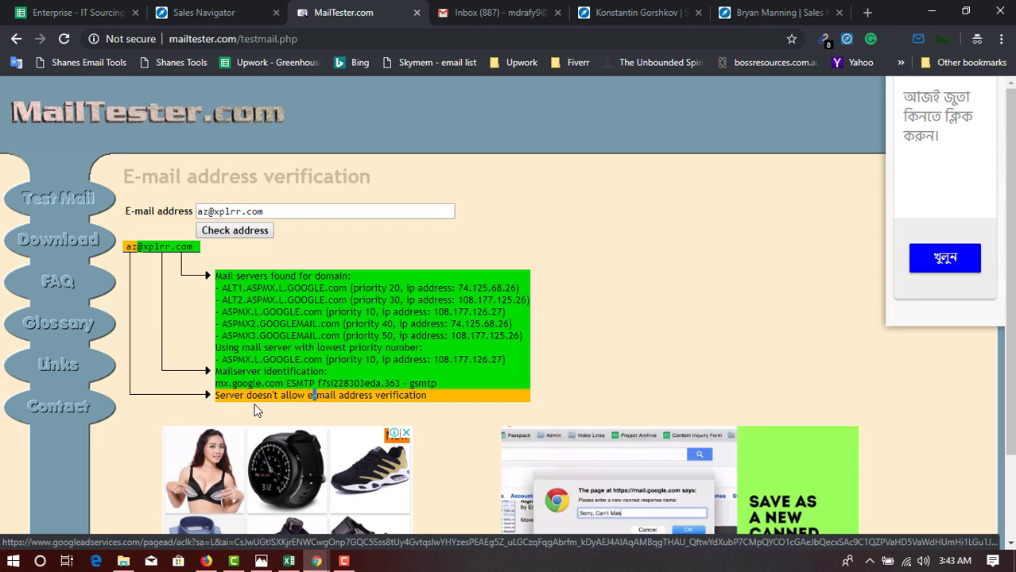
pyautogui.click(370, 399)
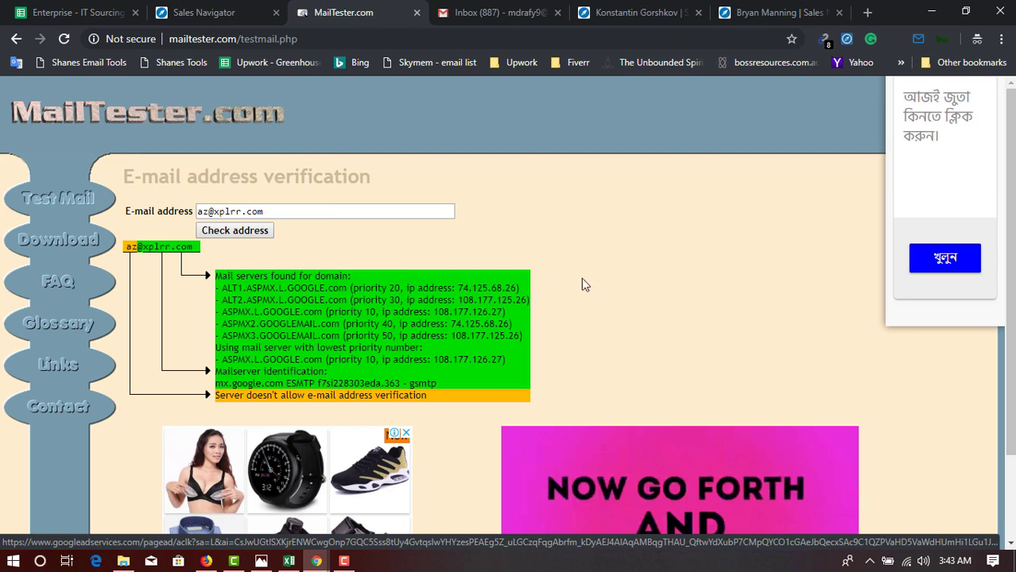
pyautogui.click(75, 12)
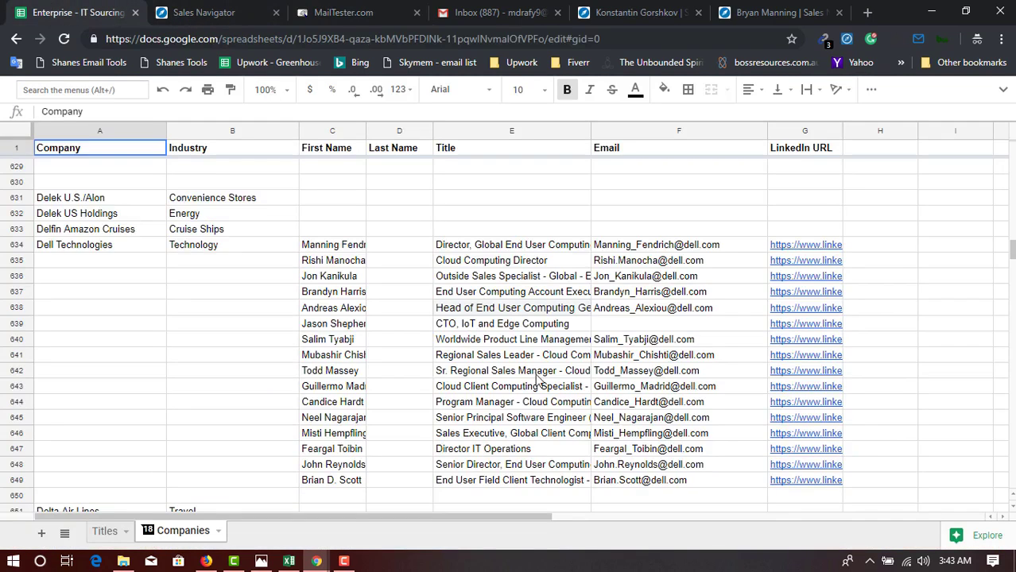
# Bring up Email Verification Explanation.xlsx and look through the notes in cells B2 to B9.
pyautogui.click(246, 8)
pyautogui.click(290, 560)
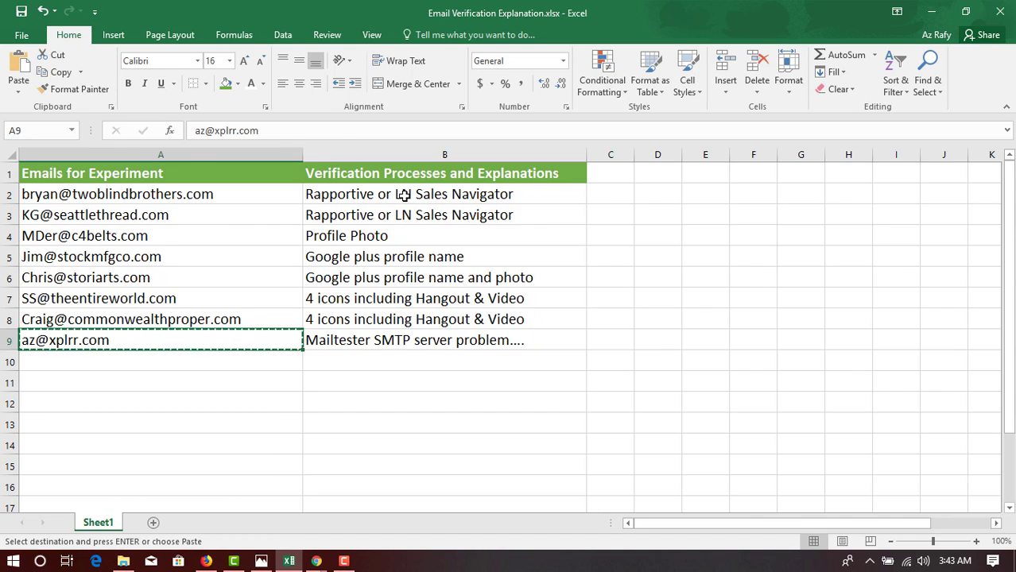
pyautogui.moveTo(402, 199); pyautogui.dragTo(379, 240)
pyautogui.click(382, 258)
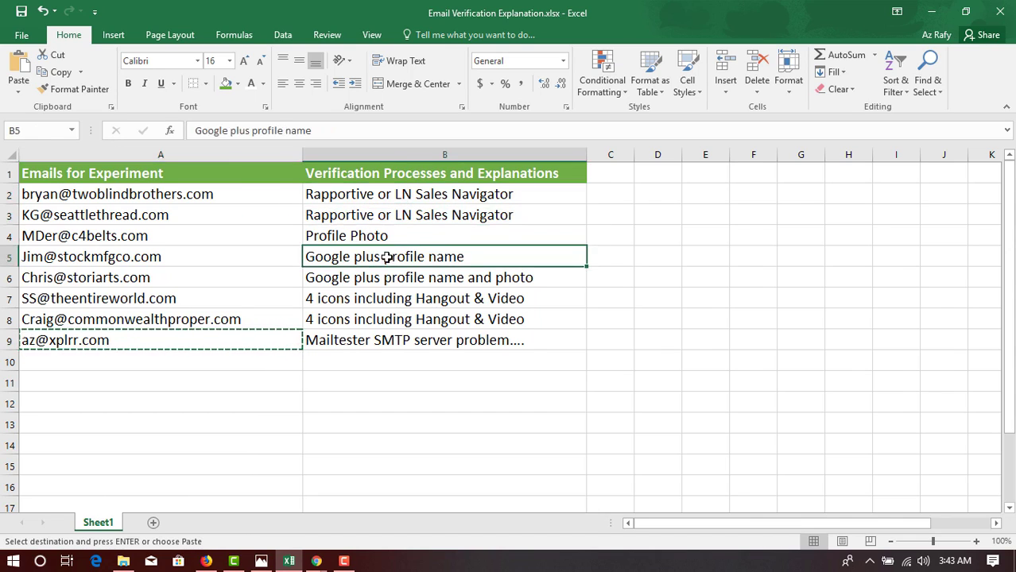
pyautogui.click(405, 199)
pyautogui.click(386, 238)
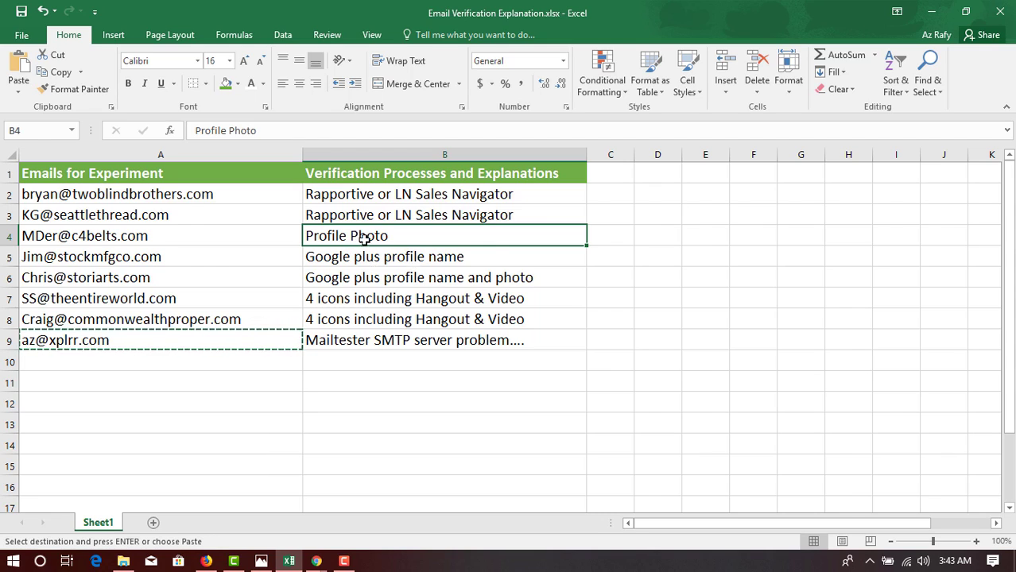
pyautogui.moveTo(363, 236); pyautogui.dragTo(513, 318)
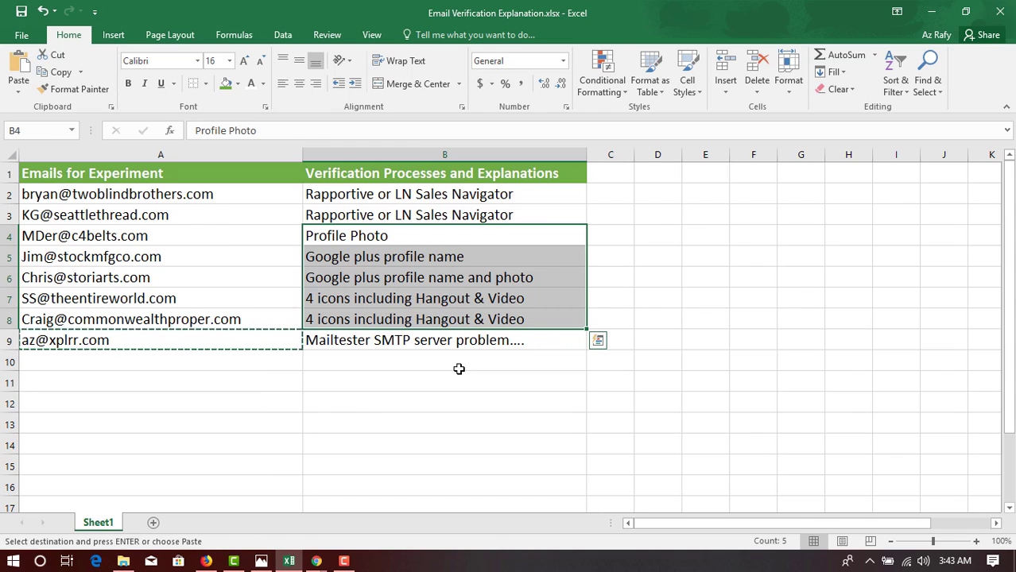
pyautogui.click(441, 195)
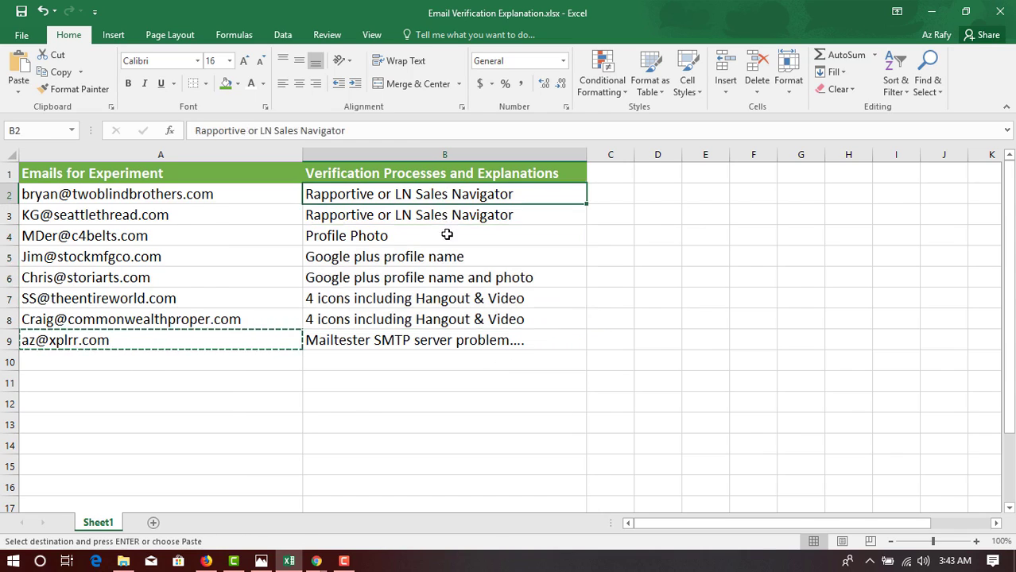
pyautogui.doubleClick(450, 237)
pyautogui.click(408, 347)
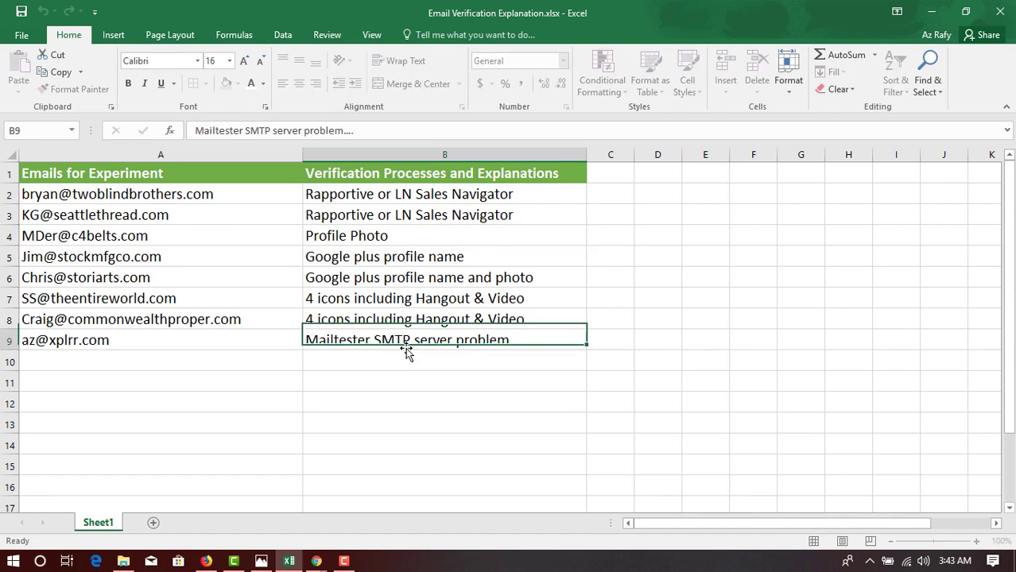
pyautogui.click(410, 379)
# Enter the note 'Mailtester' in cell B11 of the workbook.
pyautogui.write('Mailtester')
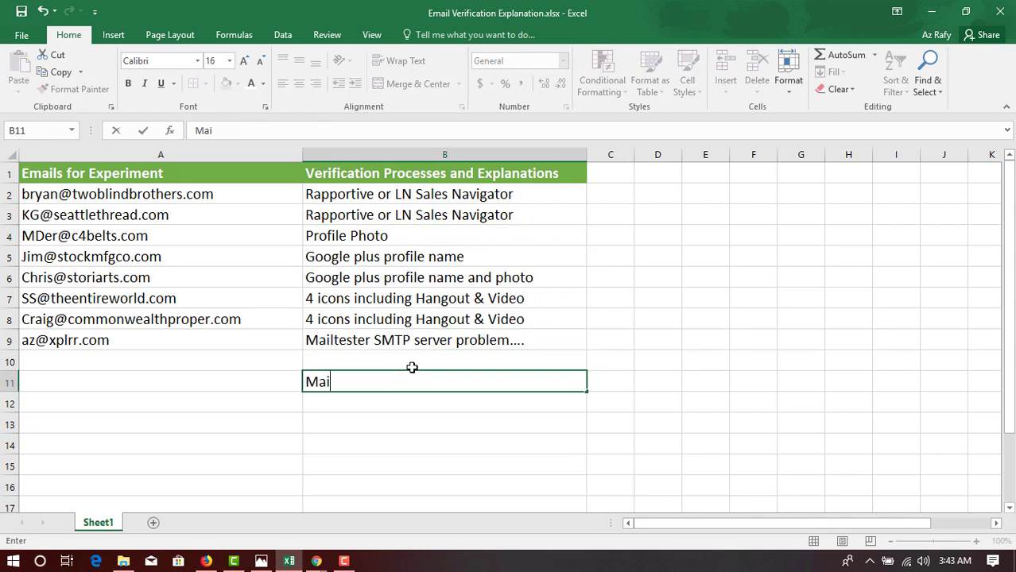
pyautogui.press('Return')
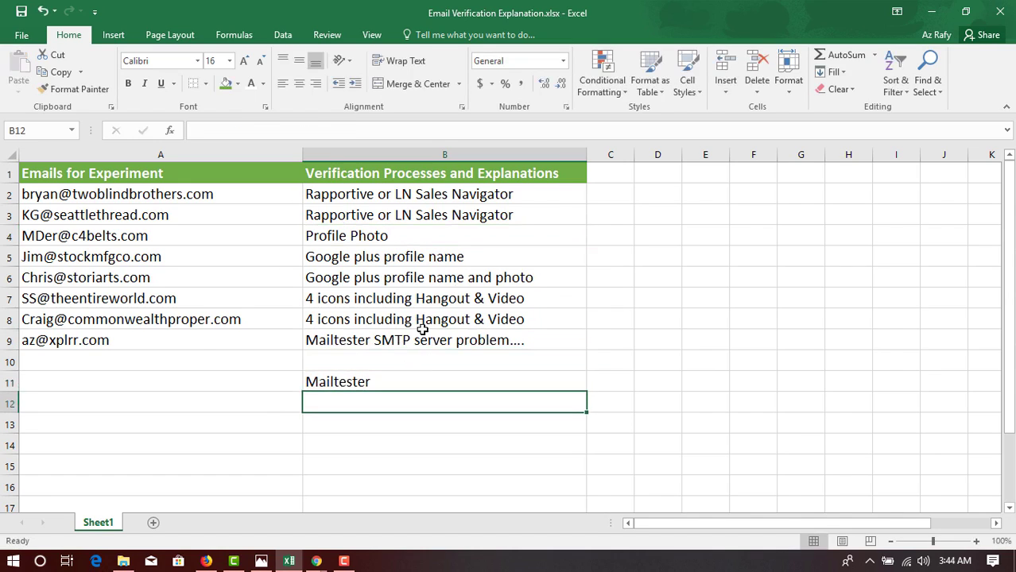
pyautogui.click(418, 318)
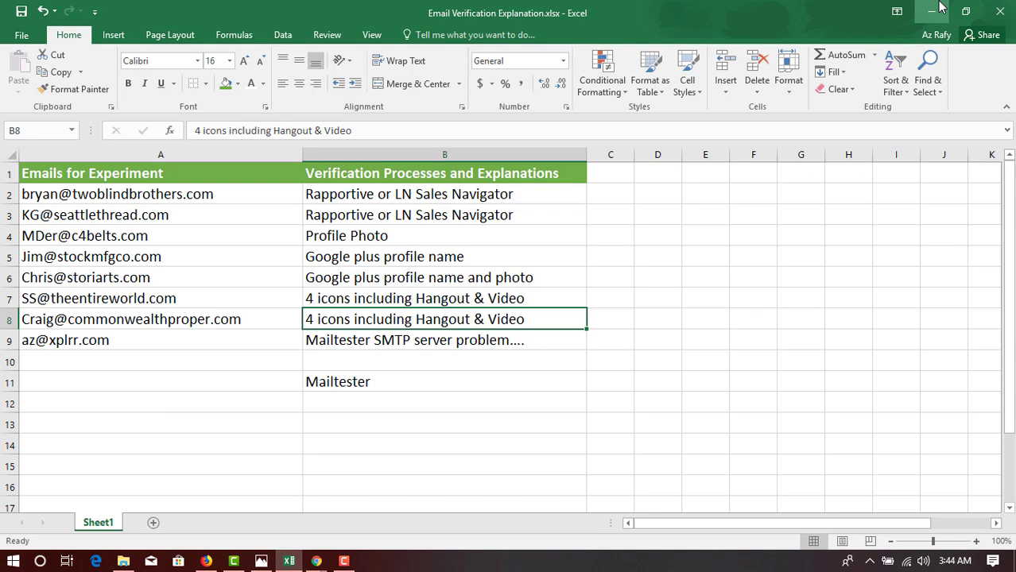
# Minimize Excel and return to the Gmail draft addressed to the xplrr.com address.
pyautogui.click(936, 10)
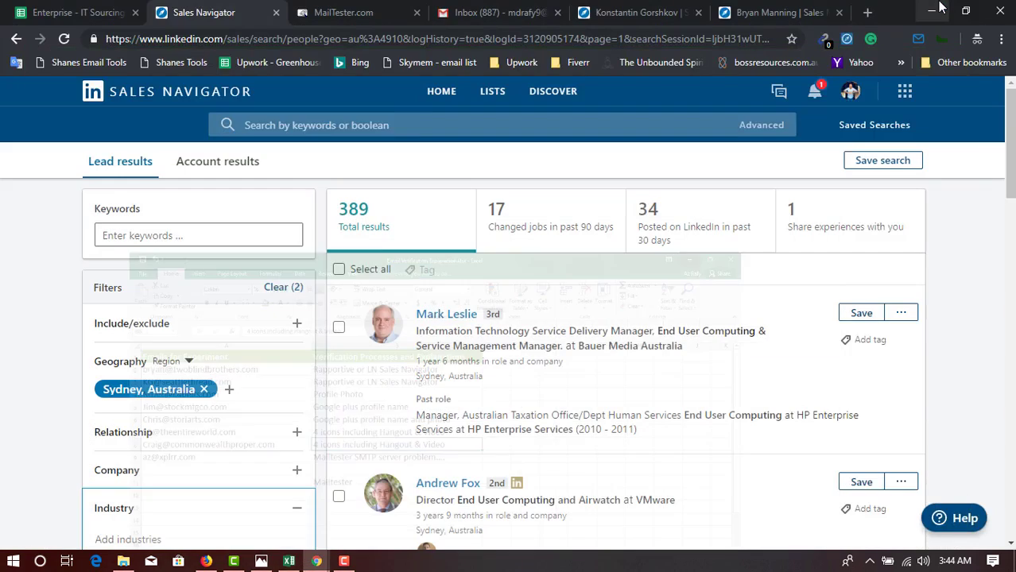
pyautogui.click(489, 9)
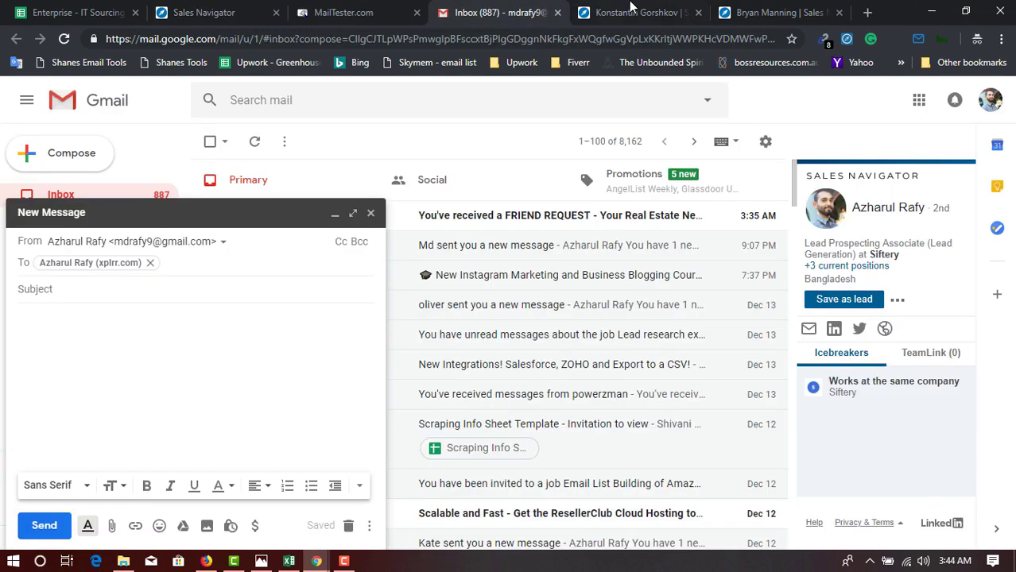